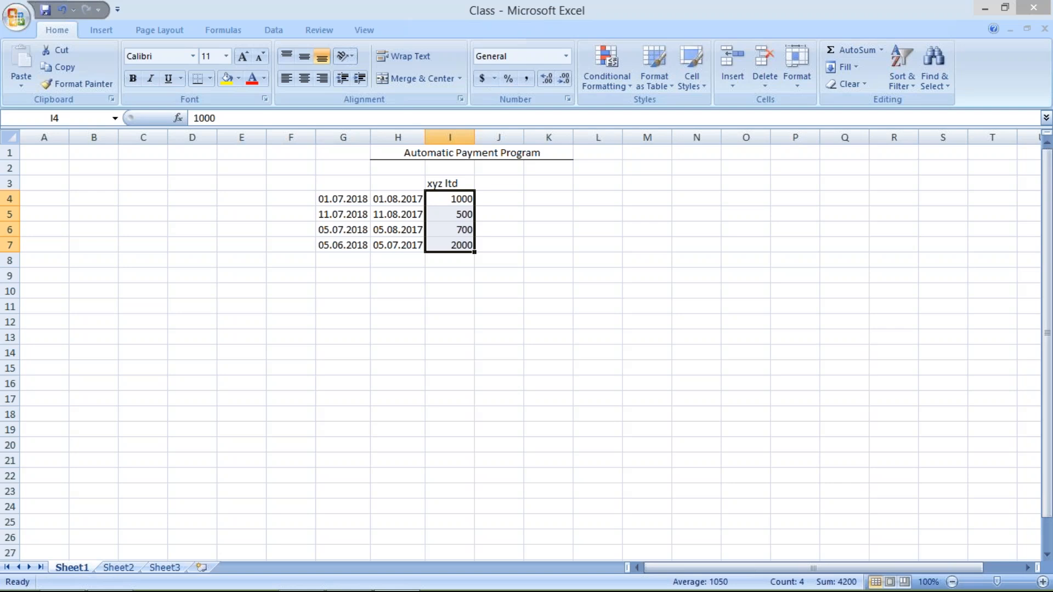
pyautogui.click(387, 272)
pyautogui.click(493, 200)
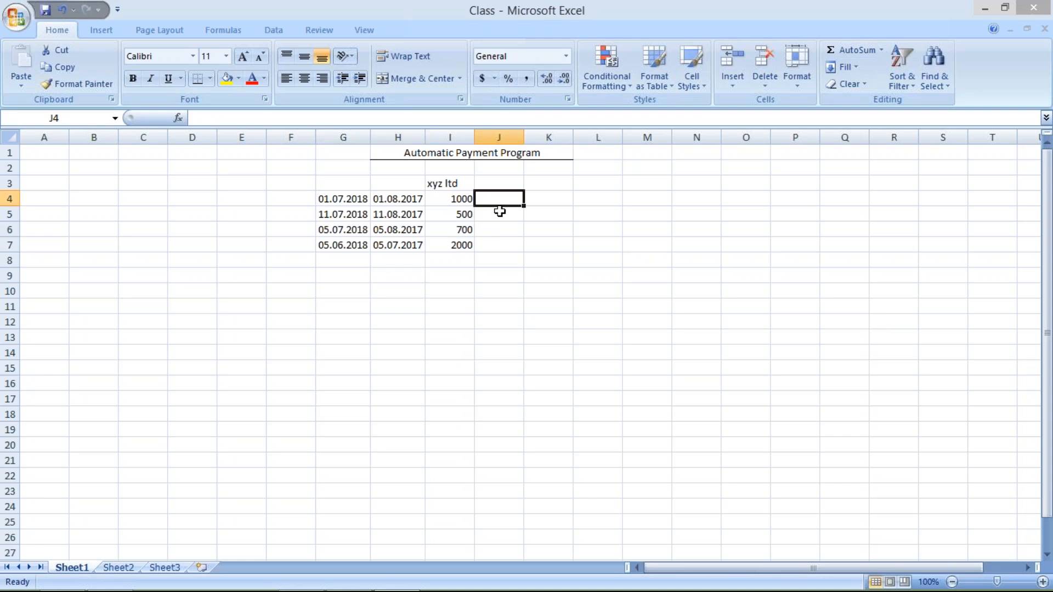
pyautogui.moveTo(603, 591)
pyautogui.moveTo(348, 200); pyautogui.dragTo(476, 217)
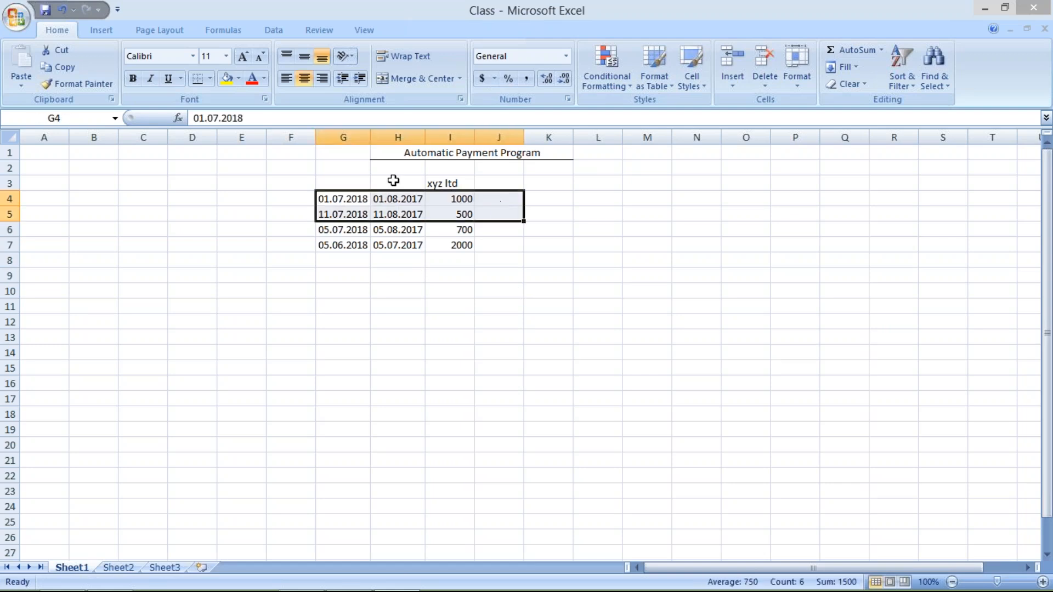
pyautogui.click(354, 181)
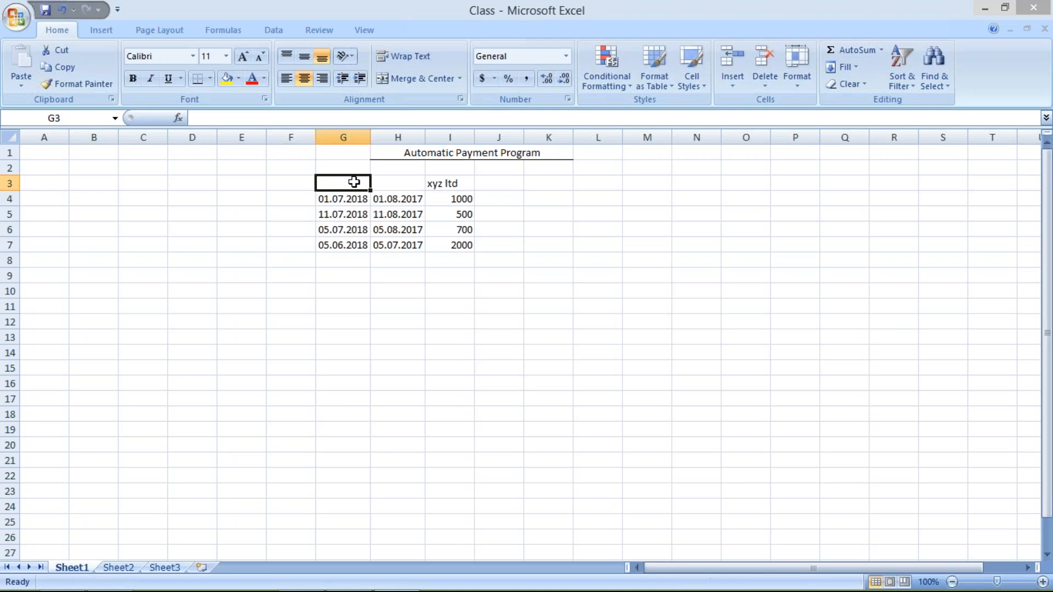
pyautogui.click(404, 184)
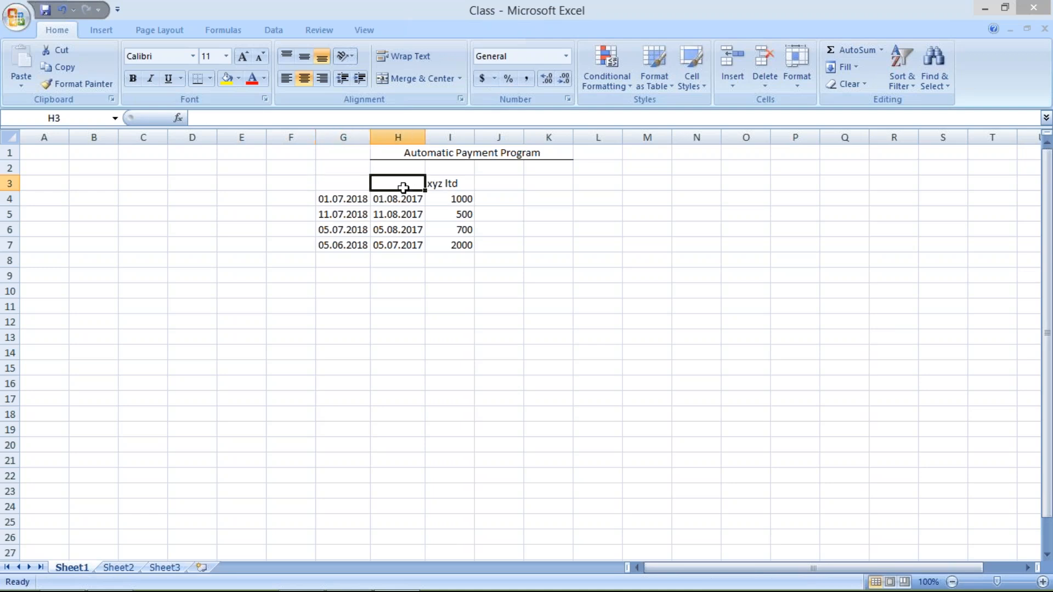
# Step: Enter the status OD beside each of the four xyz ltd amounts, in cells J4 to J7
pyautogui.click(504, 200)
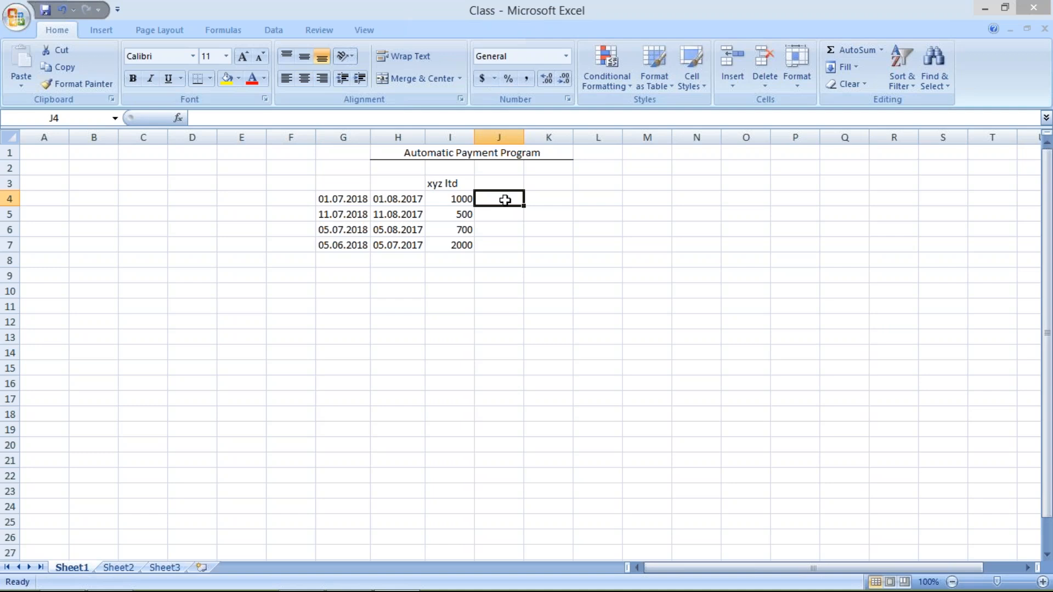
pyautogui.write('OD')
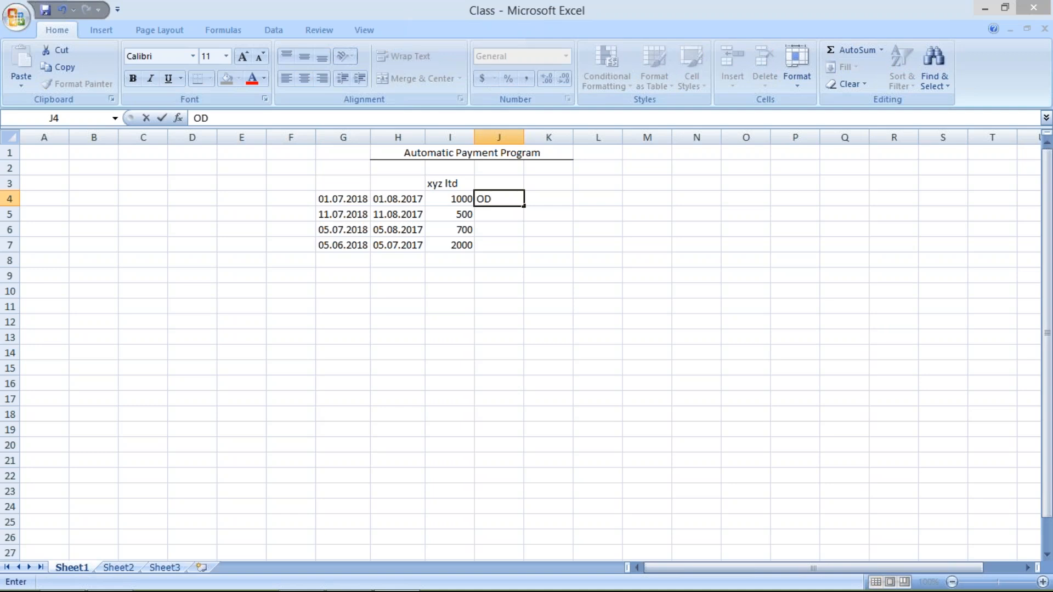
pyautogui.press('Return')
pyautogui.write('OD')
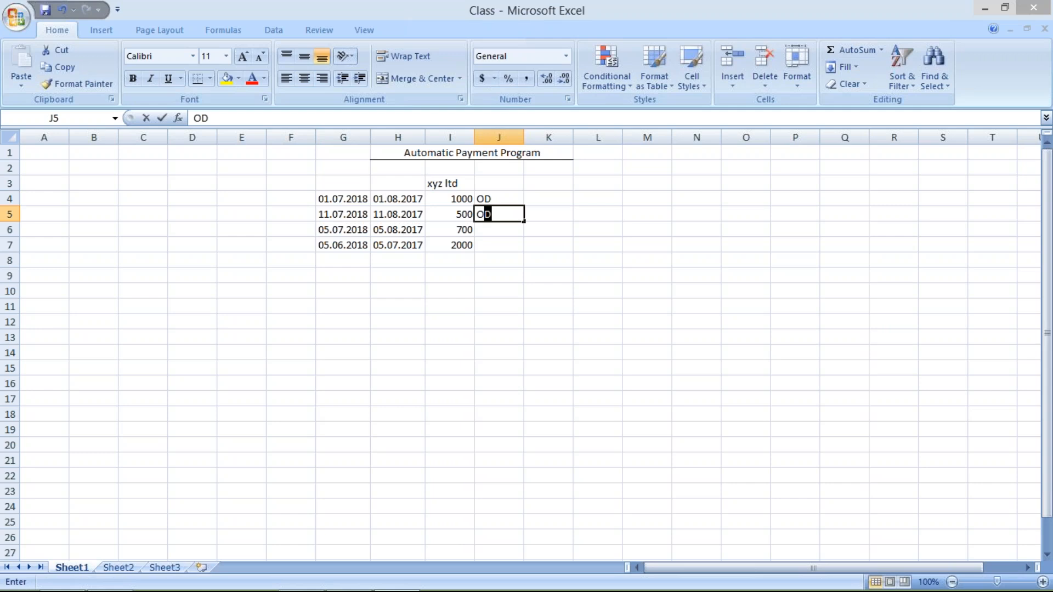
pyautogui.press('Return')
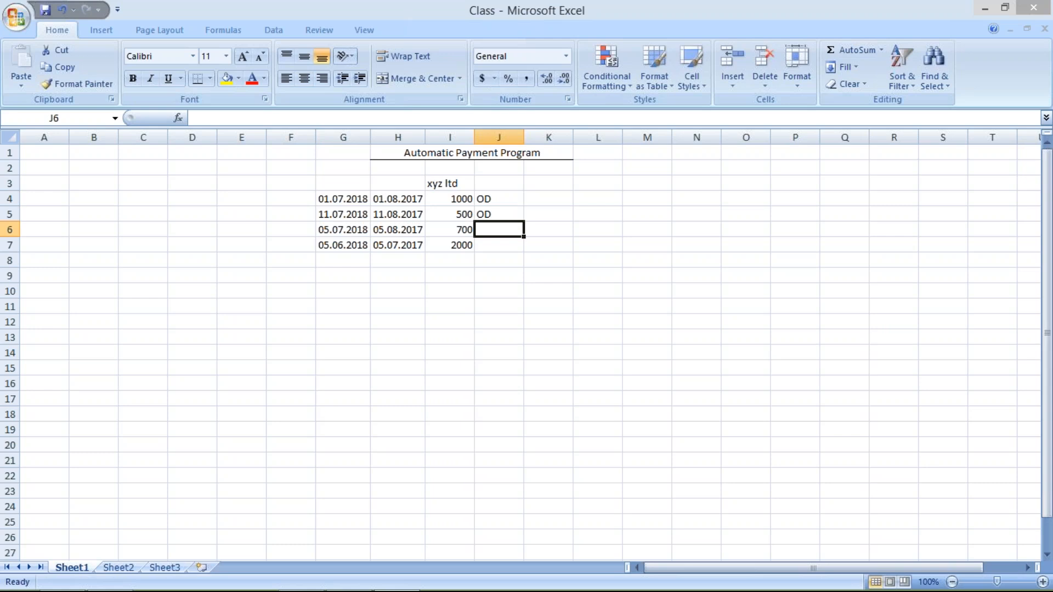
pyautogui.write('OD')
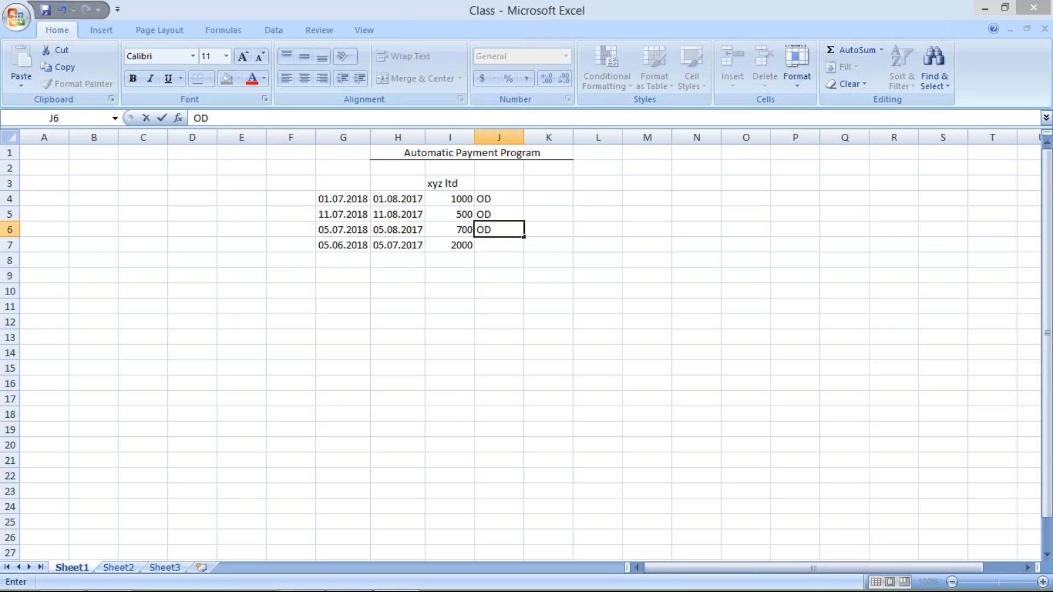
pyautogui.press('Return')
pyautogui.write('DO')
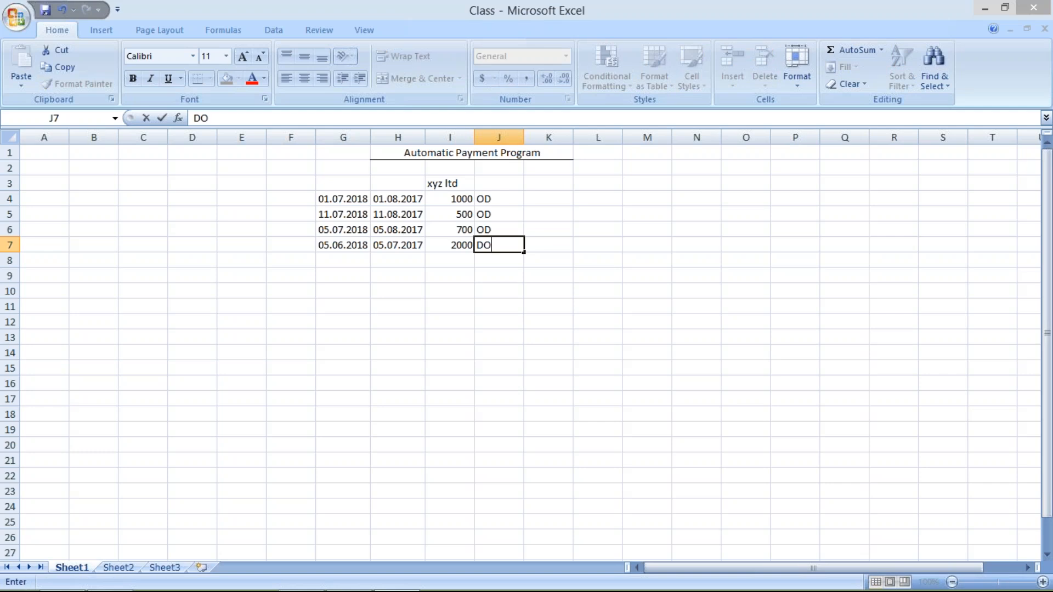
pyautogui.press('BackSpace')
pyautogui.press('BackSpace')
pyautogui.write('OD')
pyautogui.press('Return')
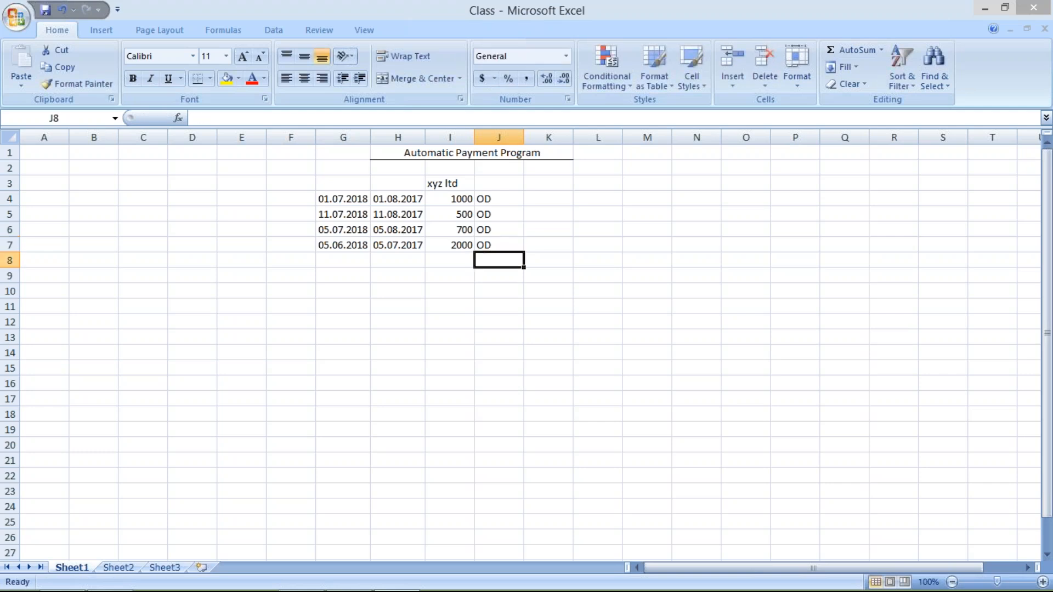
# Step: Add a new invoice row with the dates 25.07.2017 in G8 and 25.08.2017 in H8
pyautogui.click(338, 261)
pyautogui.write('1')
pyautogui.press('BackSpace')
pyautogui.write('25.07')
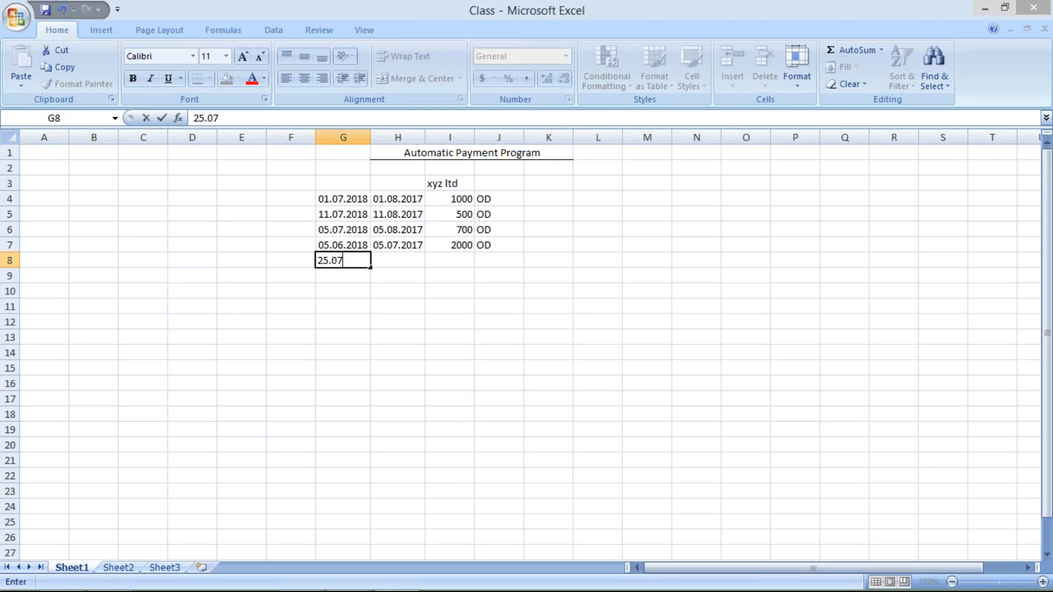
pyautogui.write('.2017')
pyautogui.click(389, 262)
pyautogui.write('25')
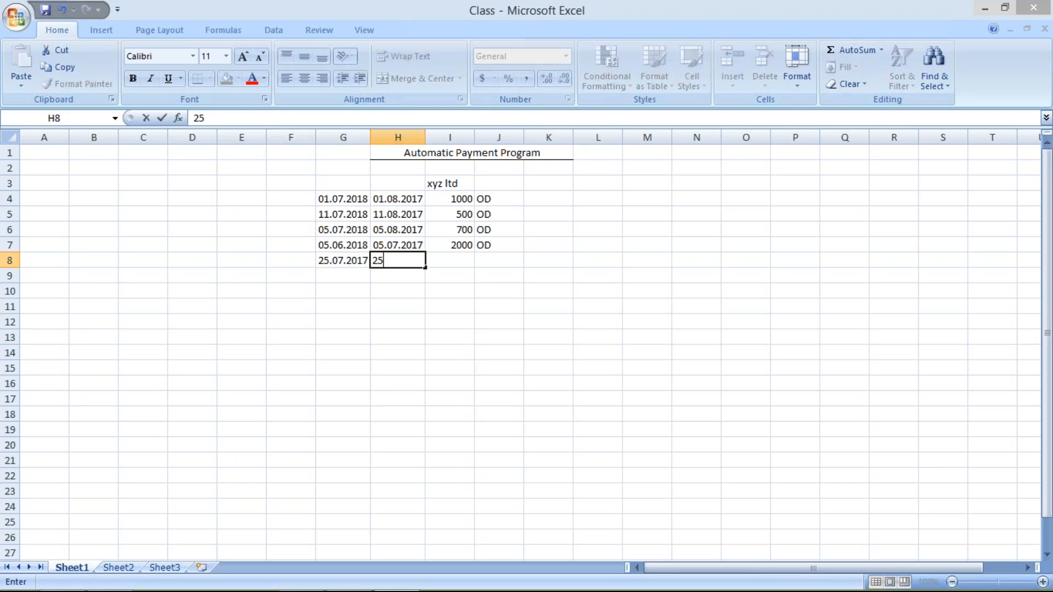
pyautogui.write('.08.2017')
# Step: Complete the new invoice row with the amount 4000 in I8 and the status ND in J8
pyautogui.click(441, 261)
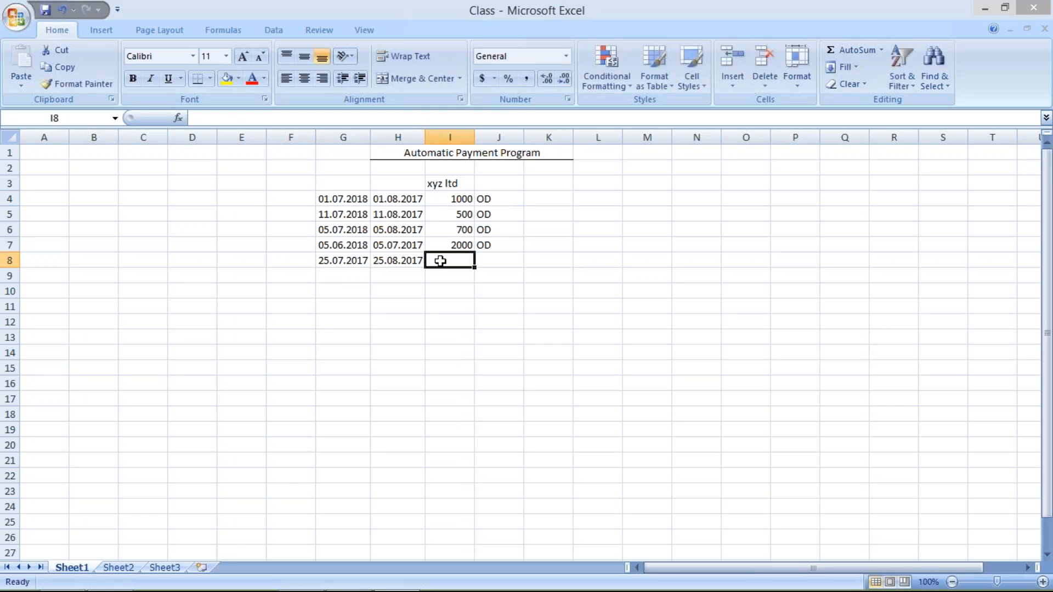
pyautogui.write('000')
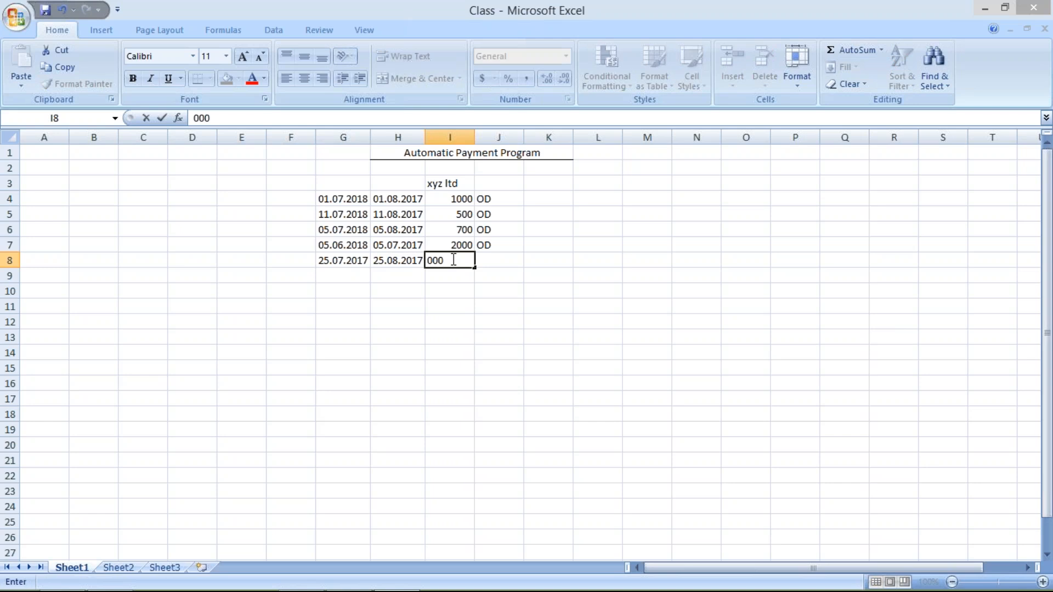
pyautogui.press('BackSpace')
pyautogui.press('BackSpace')
pyautogui.press('BackSpace')
pyautogui.write('4000')
pyautogui.click(492, 265)
pyautogui.write('ND')
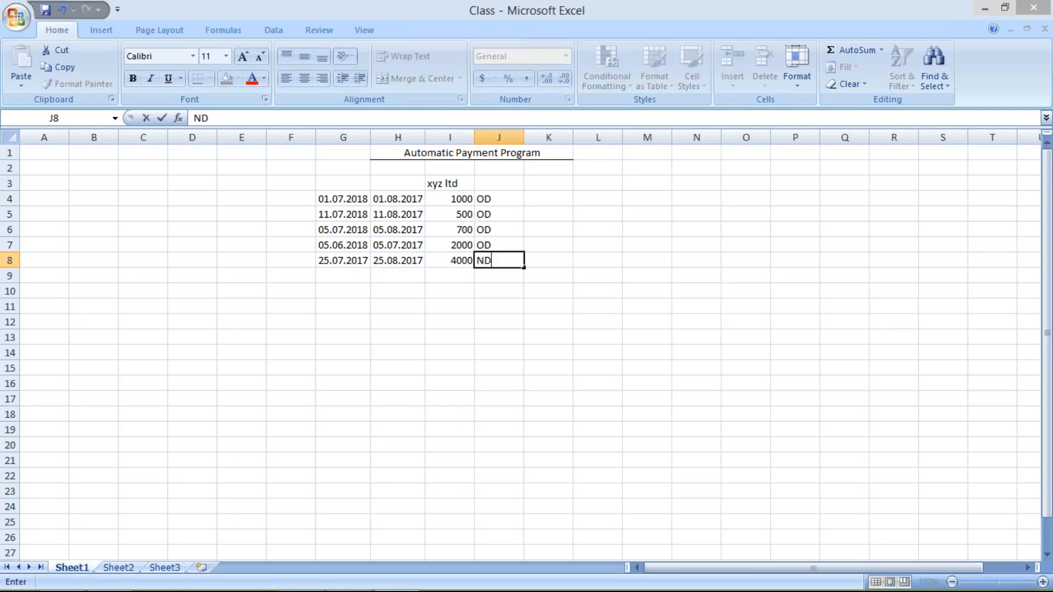
pyautogui.press('Return')
pyautogui.click(391, 261)
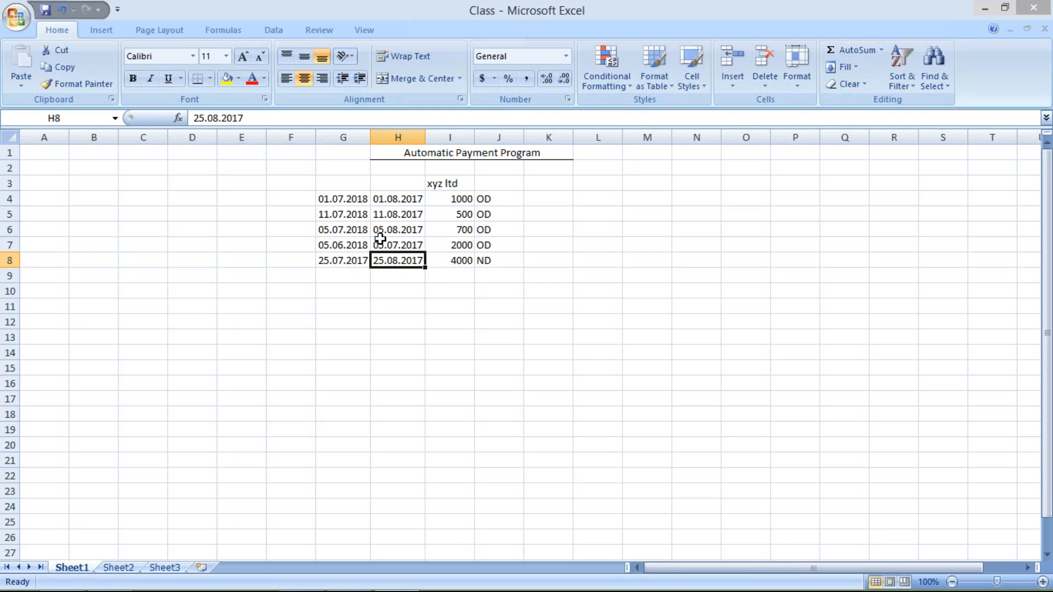
pyautogui.click(497, 261)
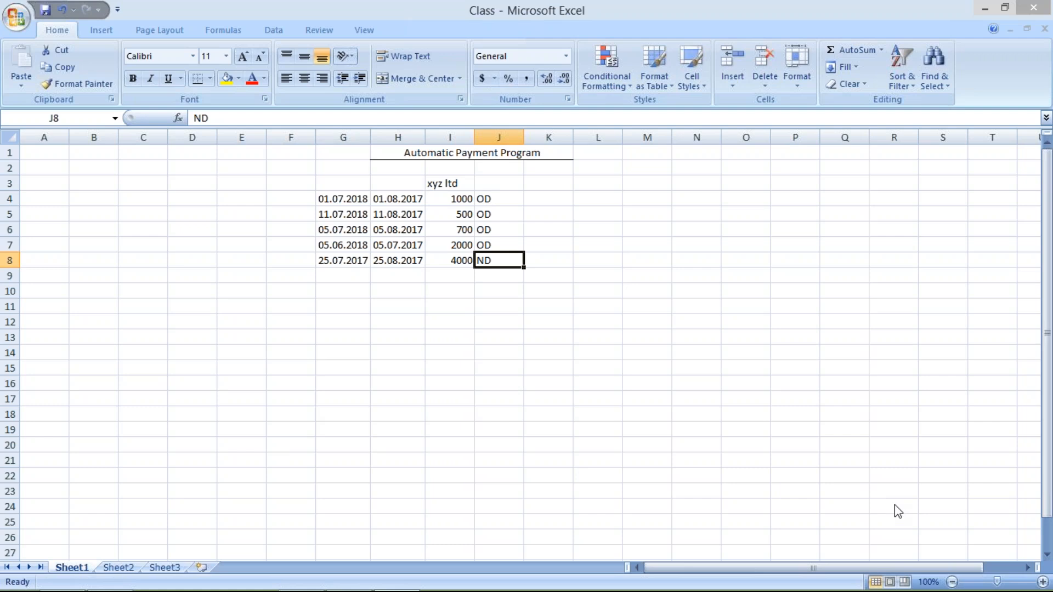
# Step: Switch to SAP and open the payment program customizing with transaction FBZP
pyautogui.hotkey('alt', 'Tab')
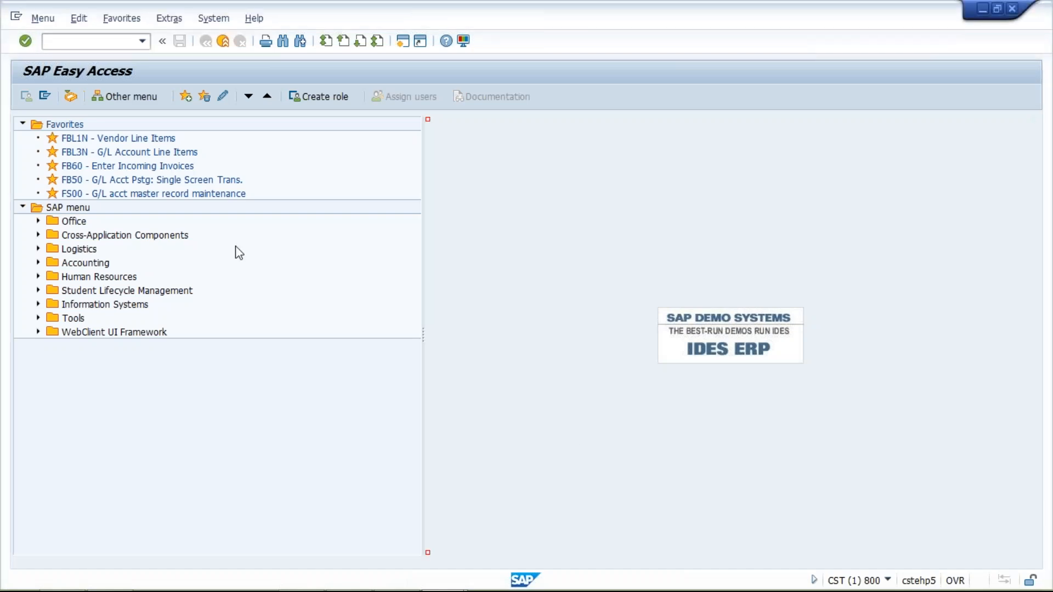
pyautogui.click(99, 42)
pyautogui.write('FBZP')
pyautogui.press('Return')
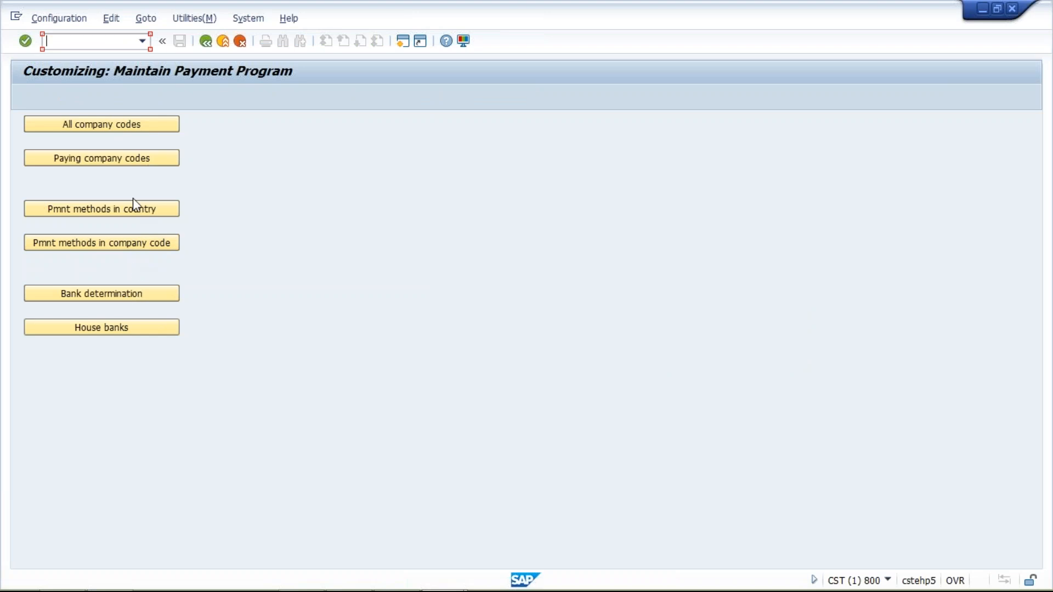
# Step: Start a new entry in the All company codes settings for company code TM04
pyautogui.click(131, 126)
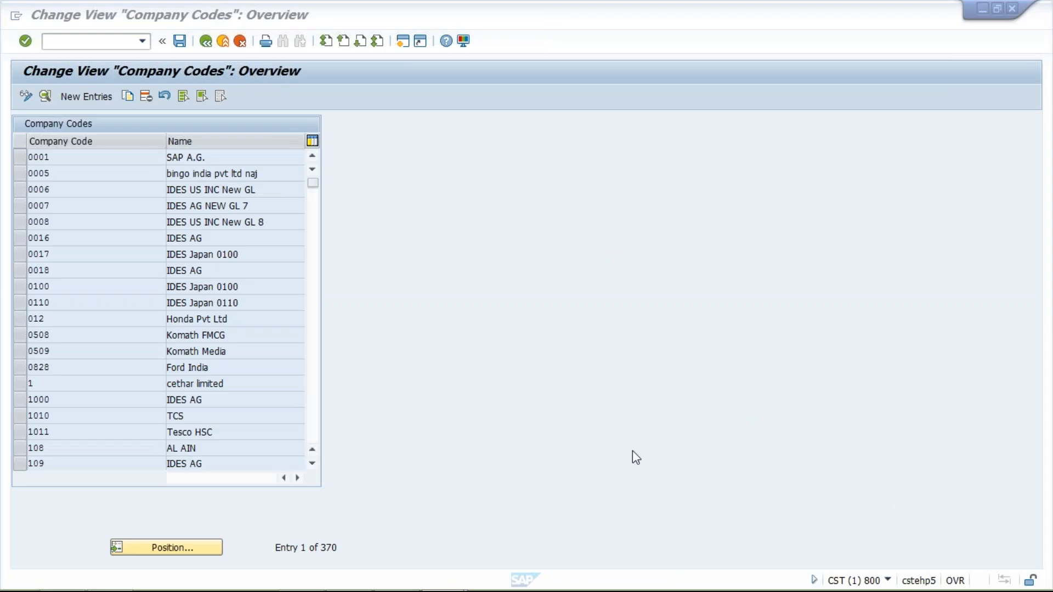
pyautogui.click(91, 97)
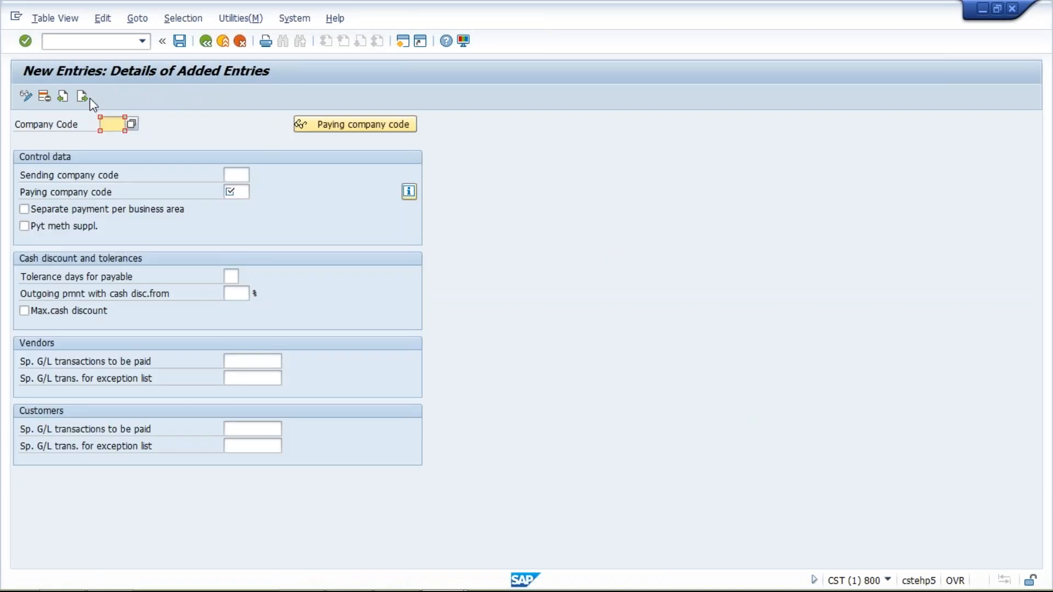
pyautogui.write('TM04')
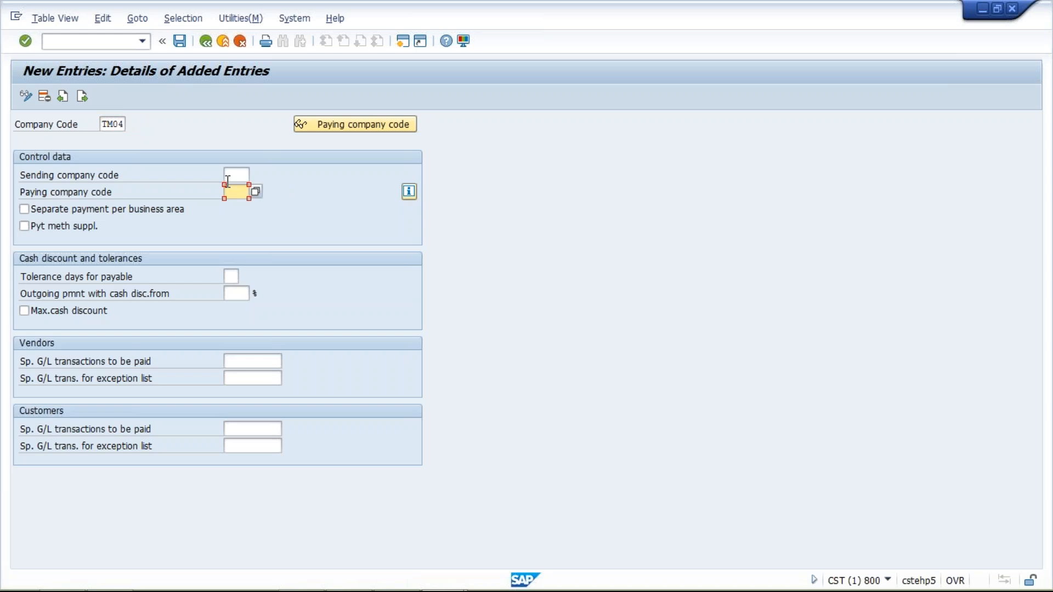
# Step: Set the paying company code to TM04 and enable separate payment per business area
pyautogui.click(232, 176)
pyautogui.click(232, 192)
pyautogui.write('TM04')
pyautogui.click(245, 176)
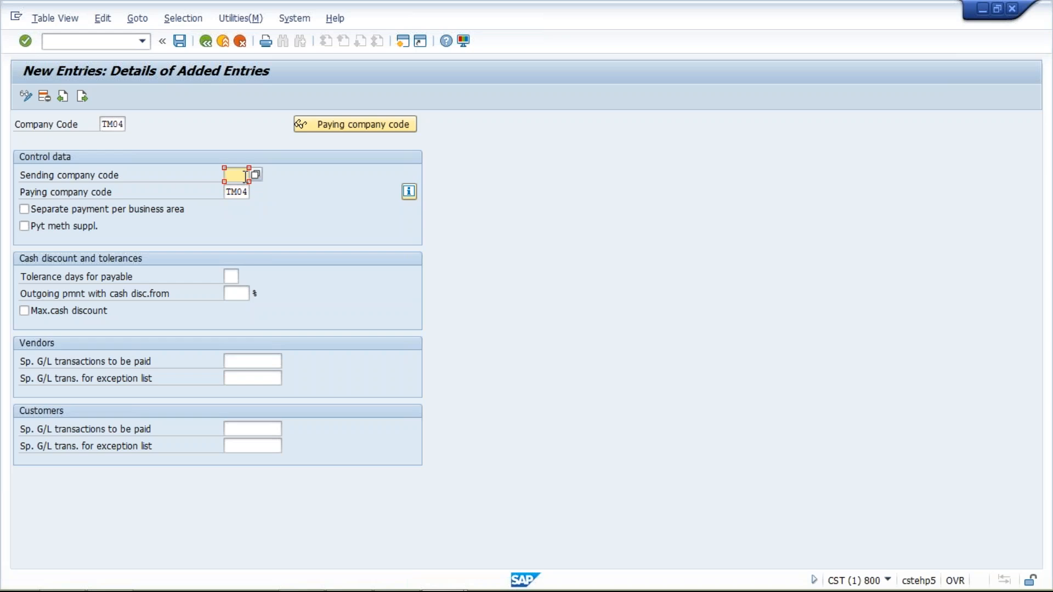
pyautogui.click(24, 209)
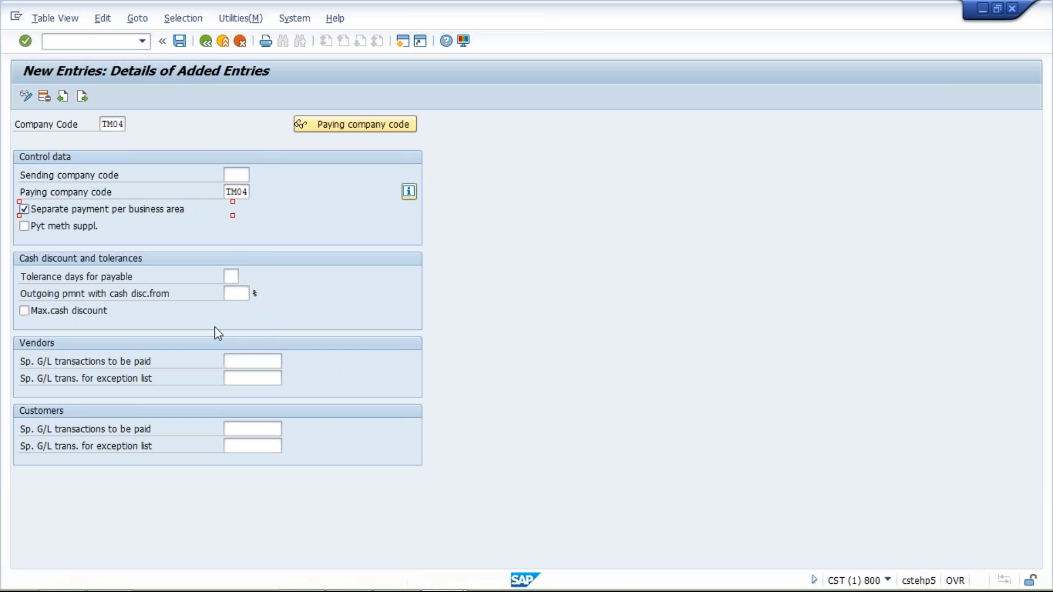
pyautogui.click(240, 362)
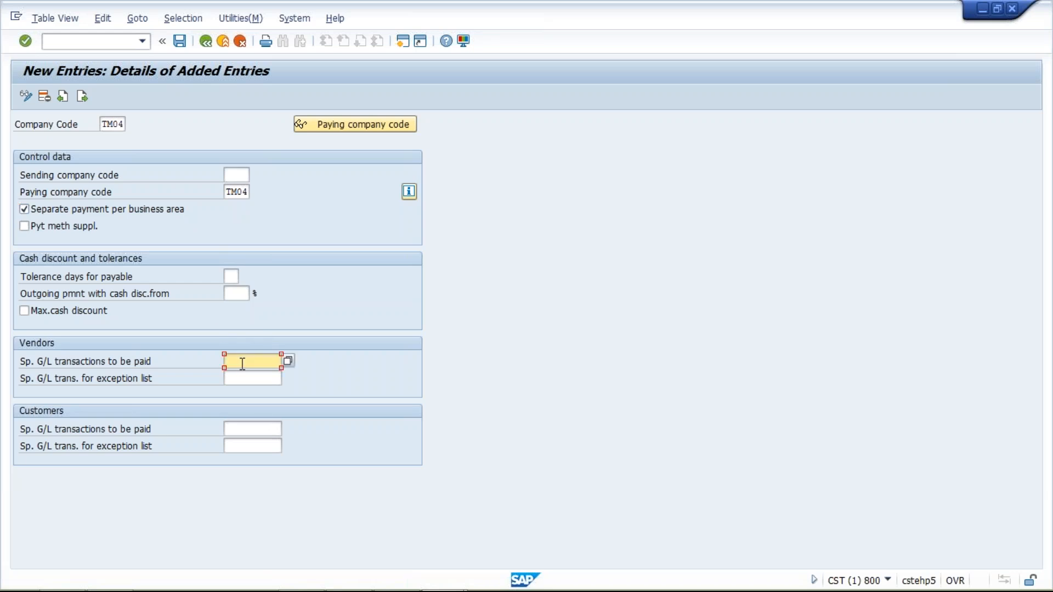
pyautogui.click(262, 428)
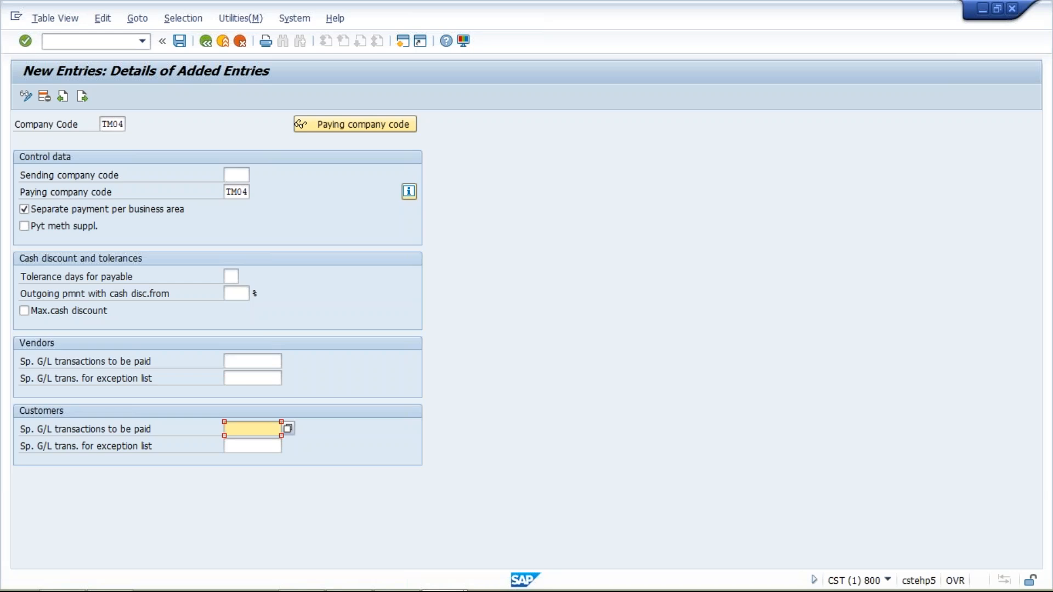
pyautogui.click(244, 360)
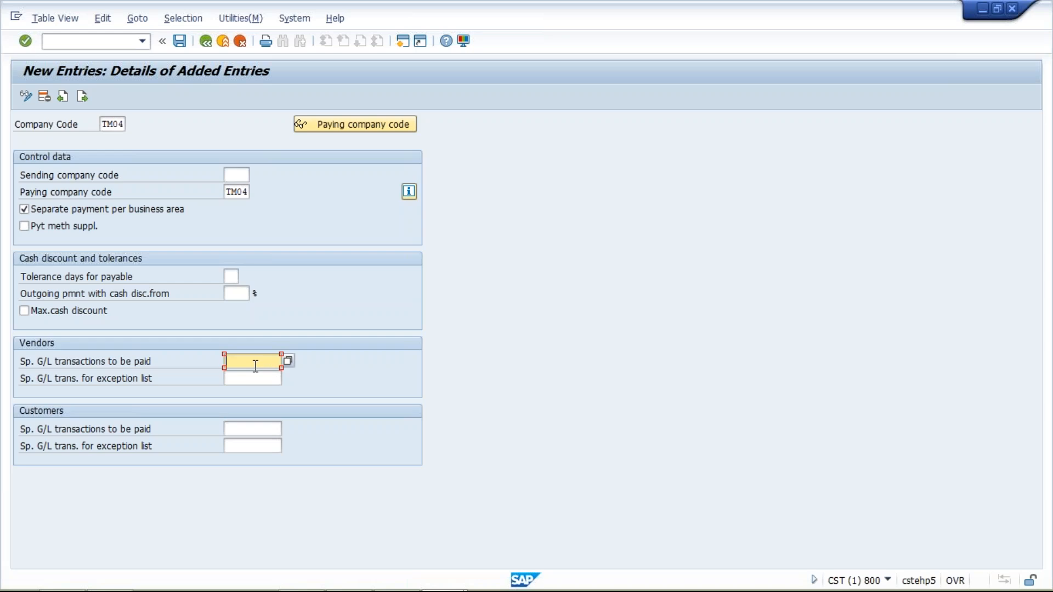
pyautogui.write('A')
pyautogui.press('BackSpace')
pyautogui.click(239, 174)
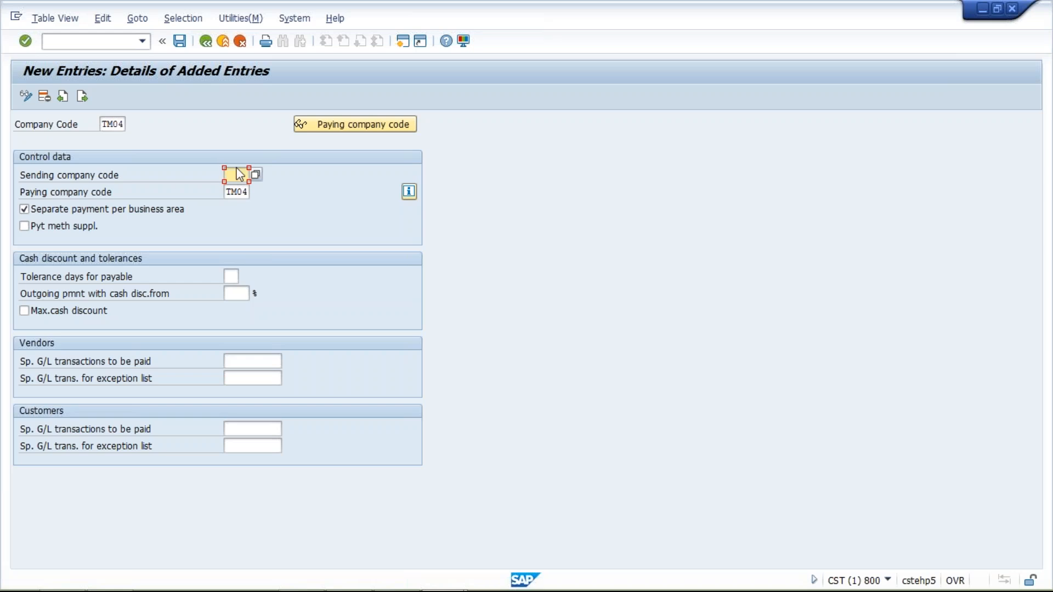
pyautogui.click(240, 192)
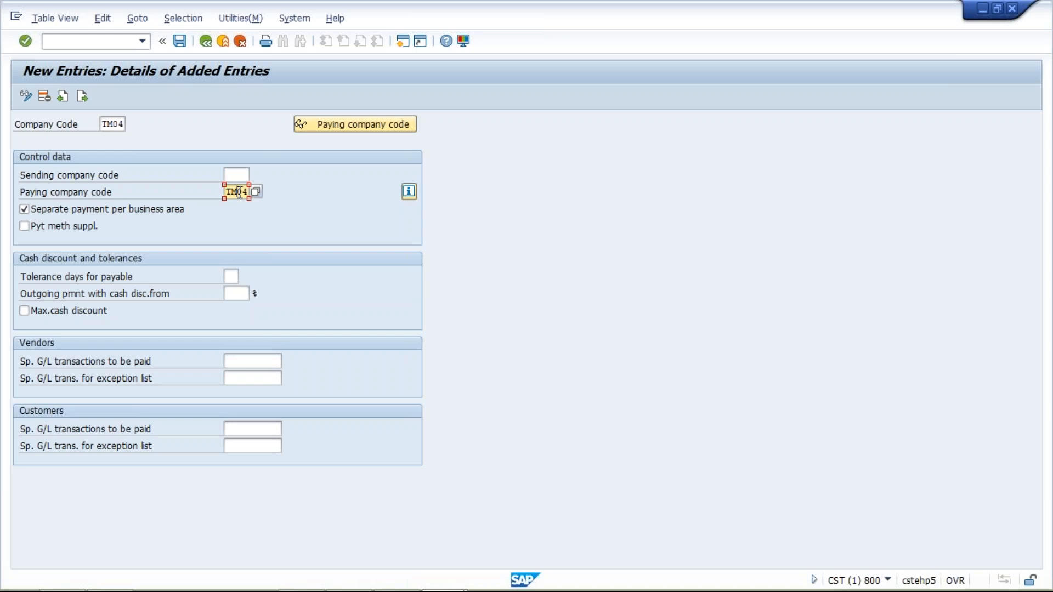
pyautogui.click(241, 175)
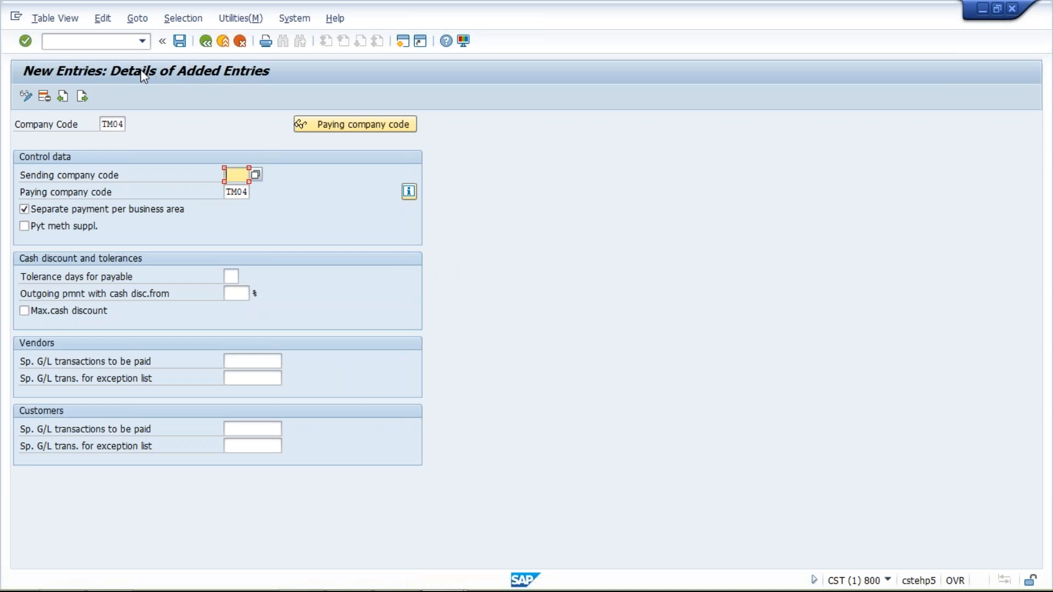
# Step: Save the TM04 entry under the proposed customizing request and return to the payment program customizing overview
pyautogui.click(179, 41)
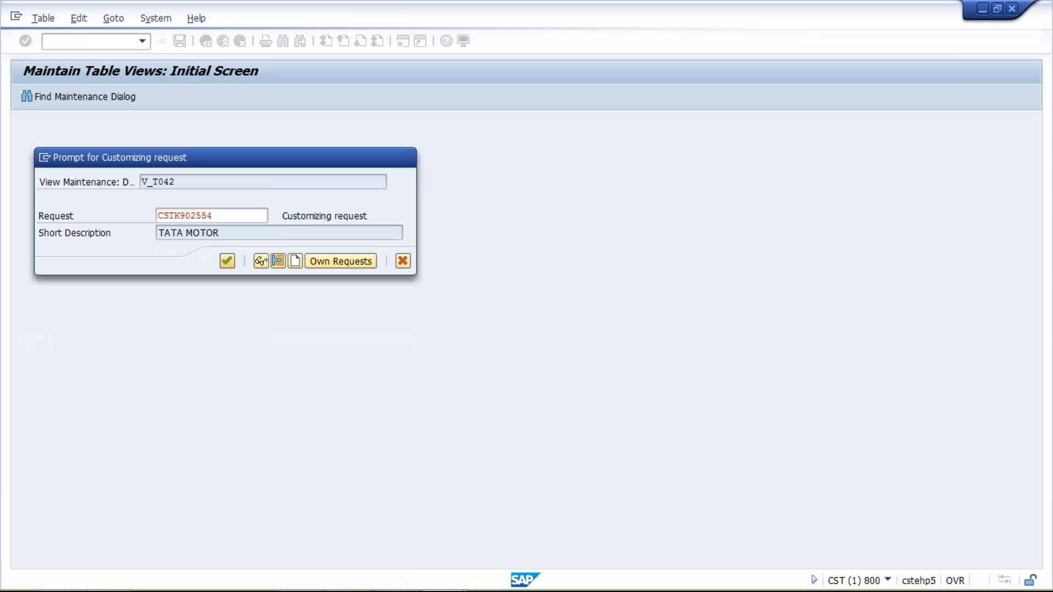
pyautogui.click(227, 261)
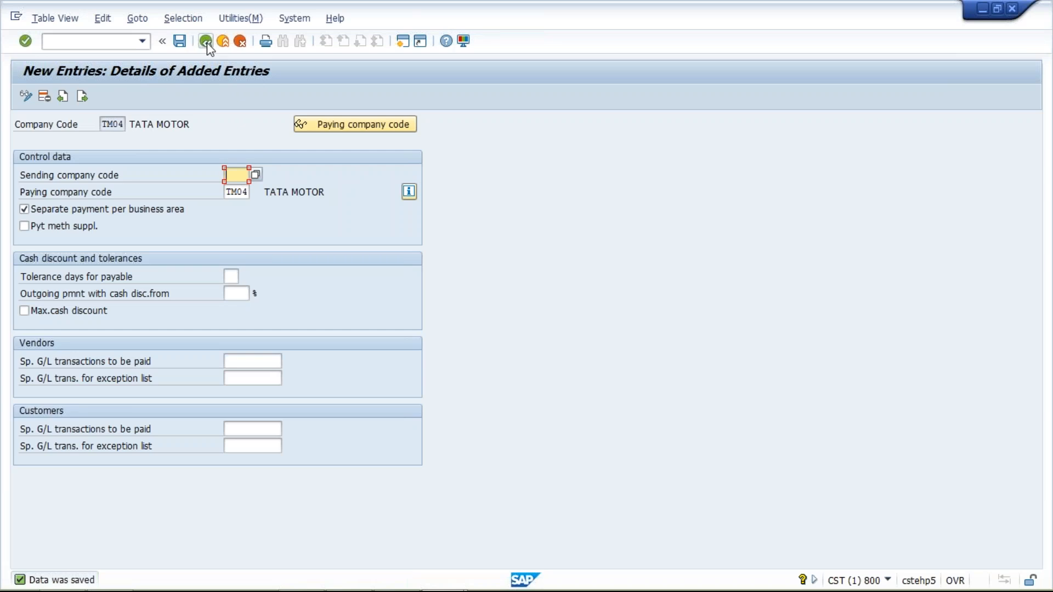
pyautogui.click(206, 42)
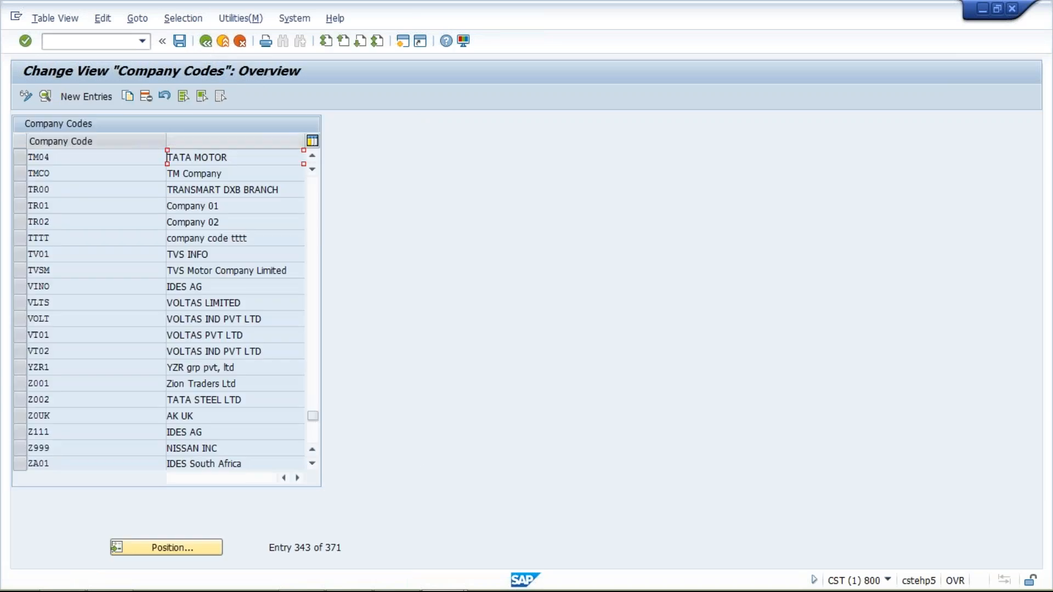
pyautogui.click(206, 41)
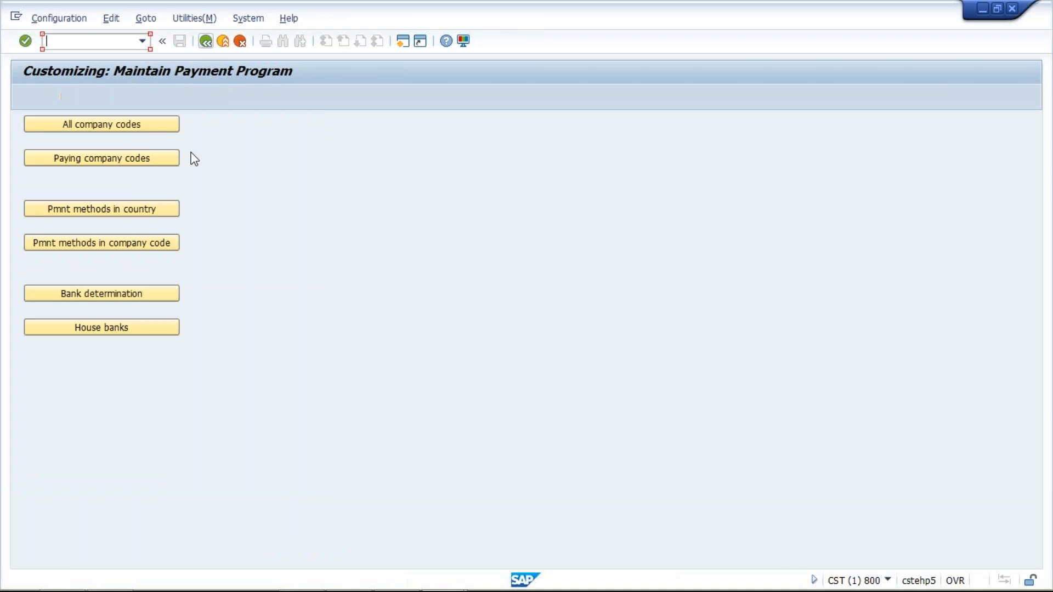
# Step: Start a new entry in the Paying company codes settings for paying company code TM10
pyautogui.click(117, 161)
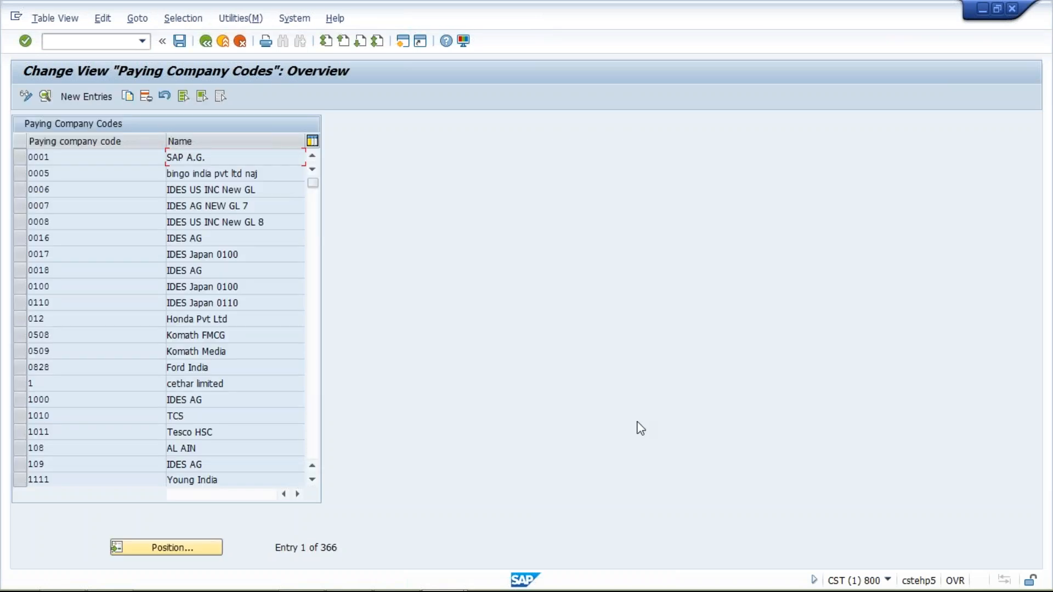
pyautogui.click(83, 97)
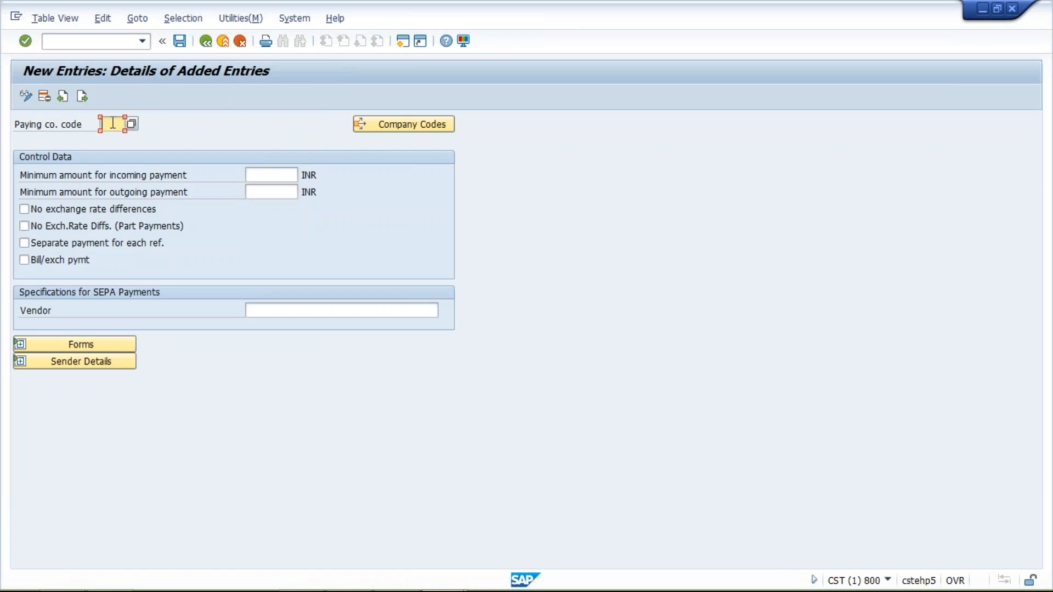
pyautogui.write('TM10')
# Step: Set the minimum amounts for incoming and outgoing payments to 10 INR each
pyautogui.click(270, 176)
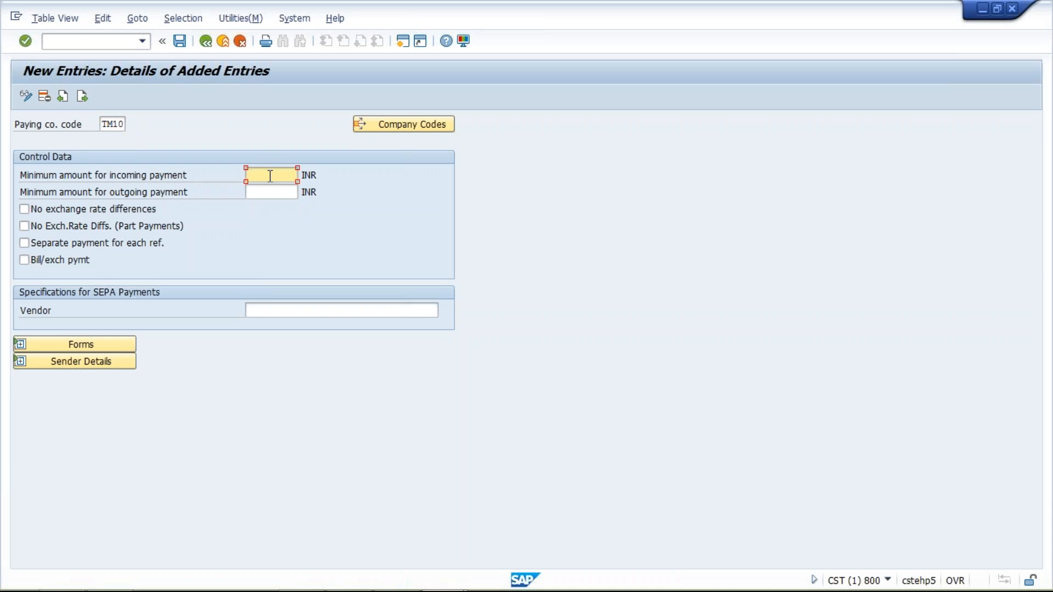
pyautogui.write('10')
pyautogui.click(273, 191)
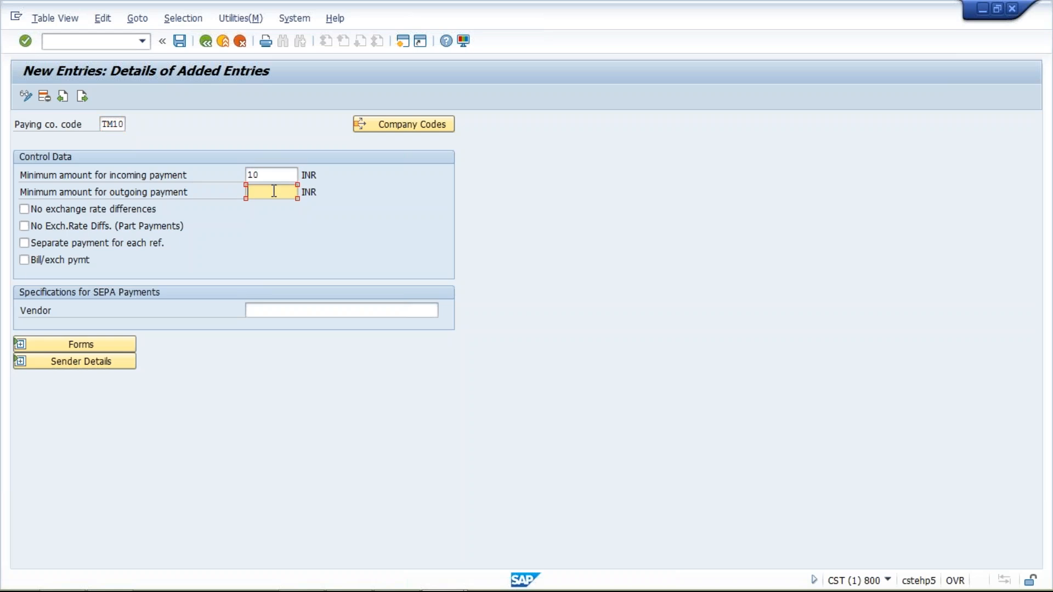
pyautogui.write('10')
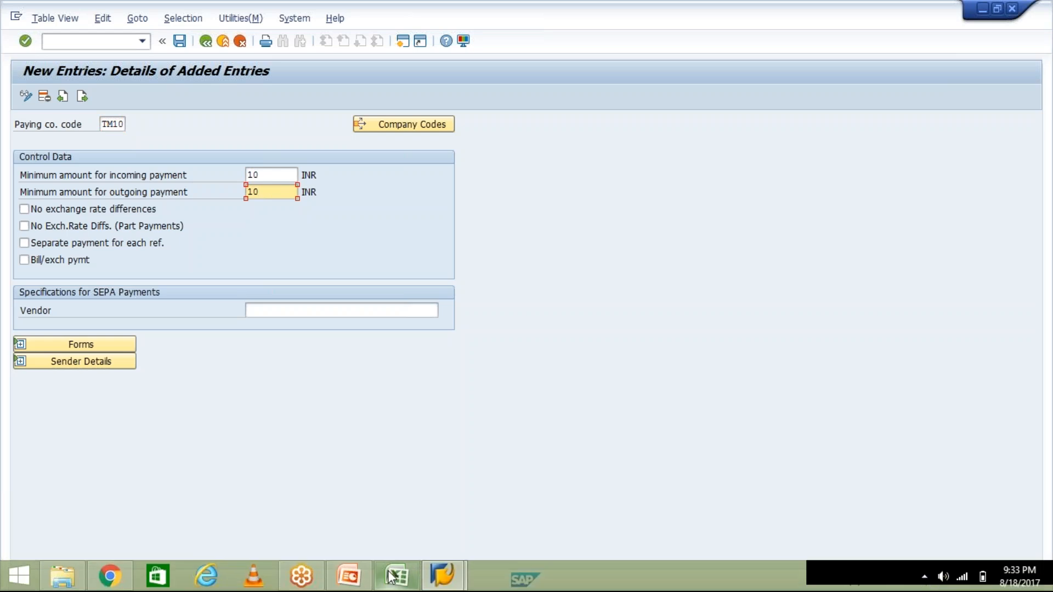
# Step: Switch to the Excel worksheet, enter 10 in cell I10 below the invoice amounts, and return to the SAP entry
pyautogui.click(391, 575)
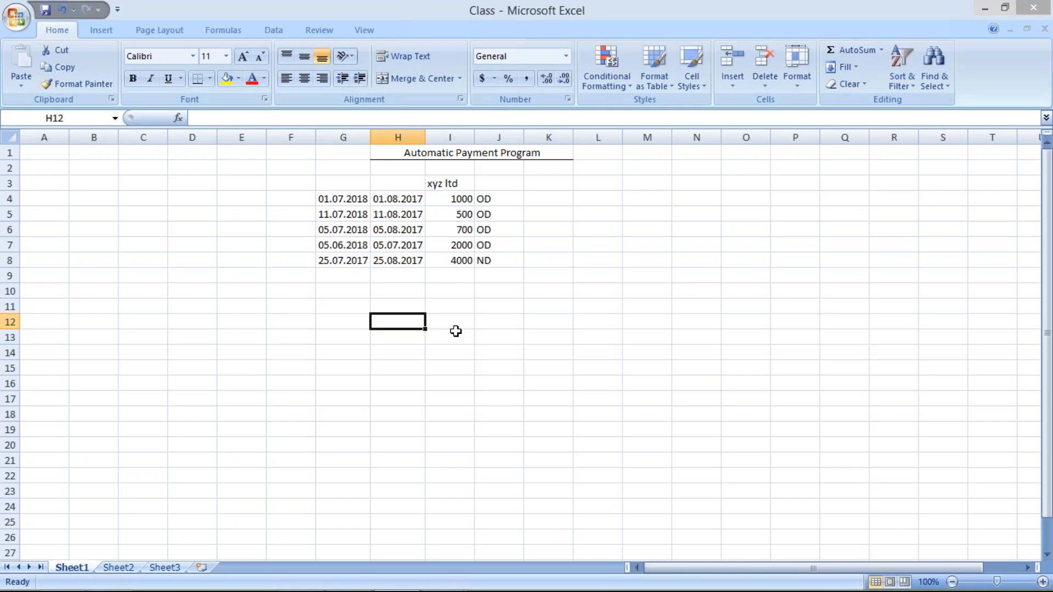
pyautogui.click(453, 289)
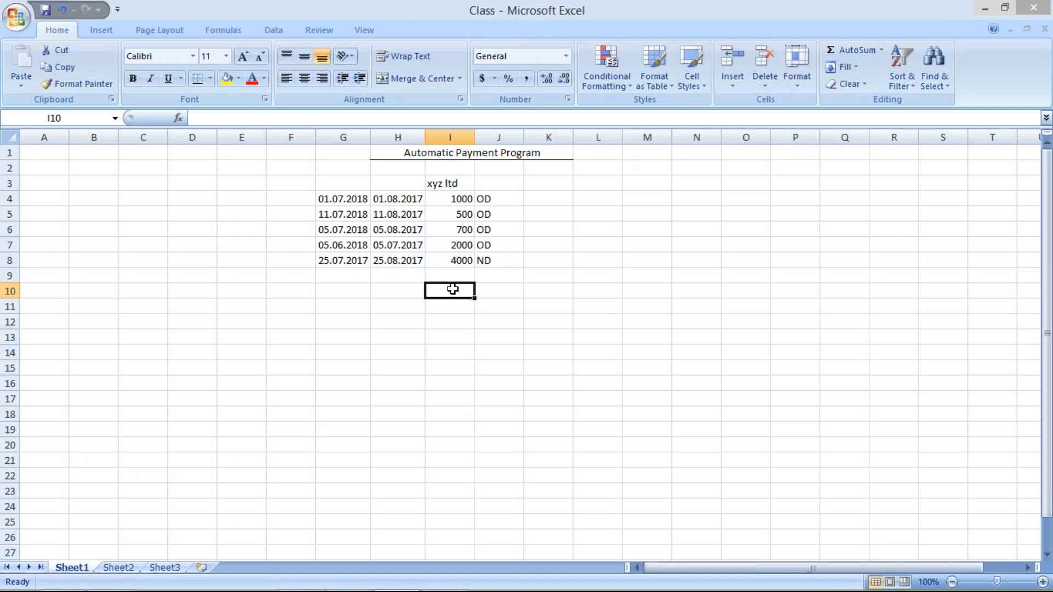
pyautogui.write('100')
pyautogui.press('BackSpace')
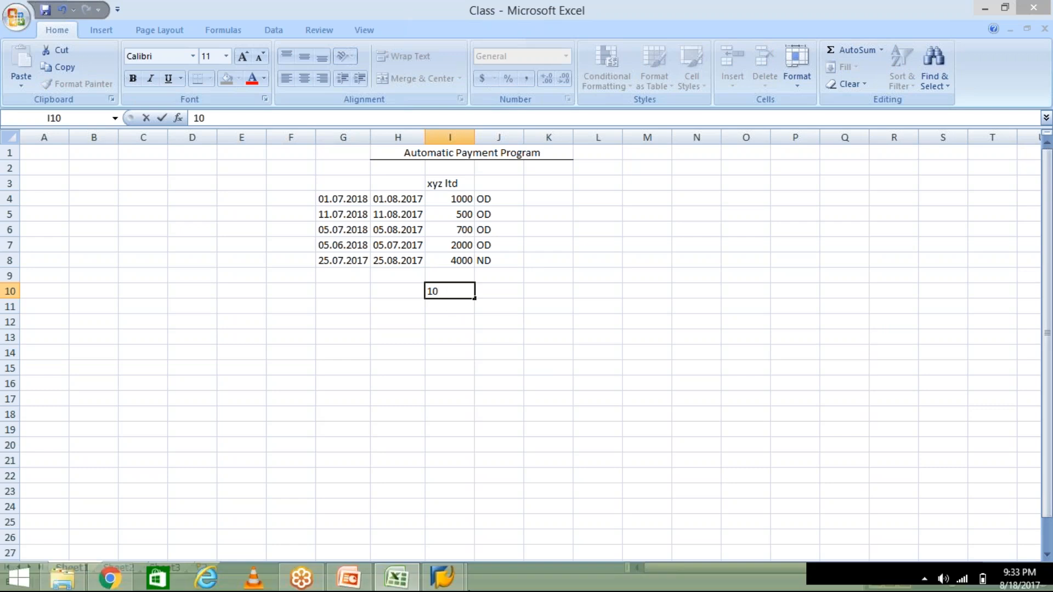
pyautogui.click(449, 585)
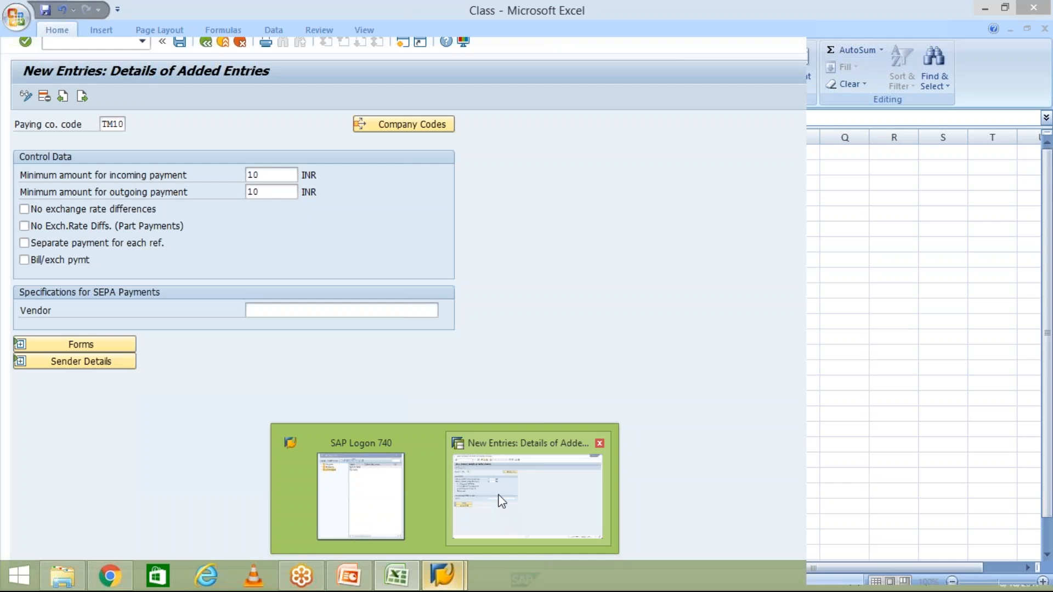
pyautogui.click(499, 508)
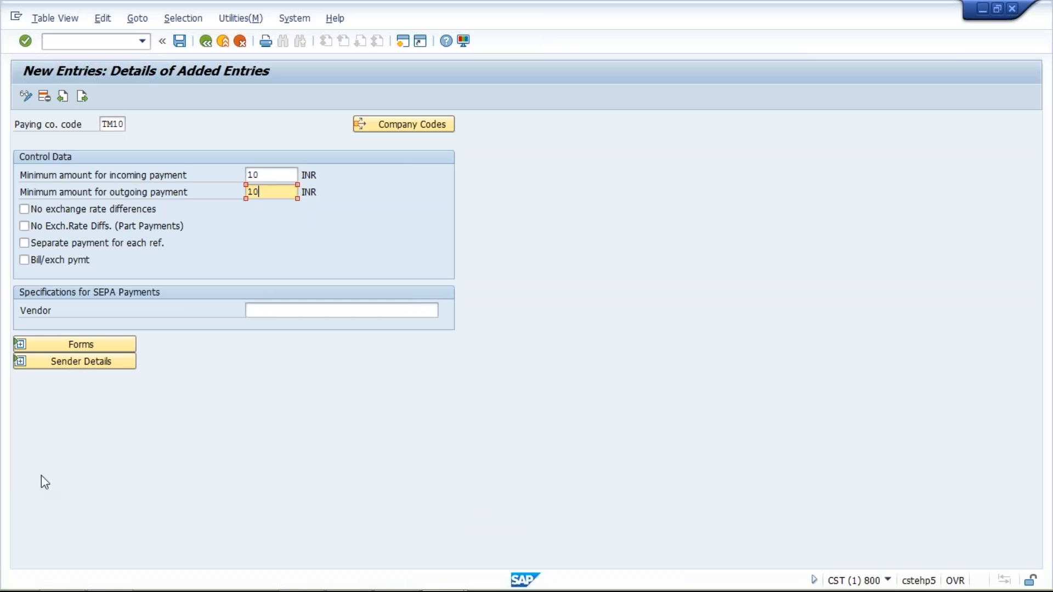
# Step: Expand the Forms and Sender Details sections and set the SAPscript payment advice form to F110_D_AVIS
pyautogui.click(20, 345)
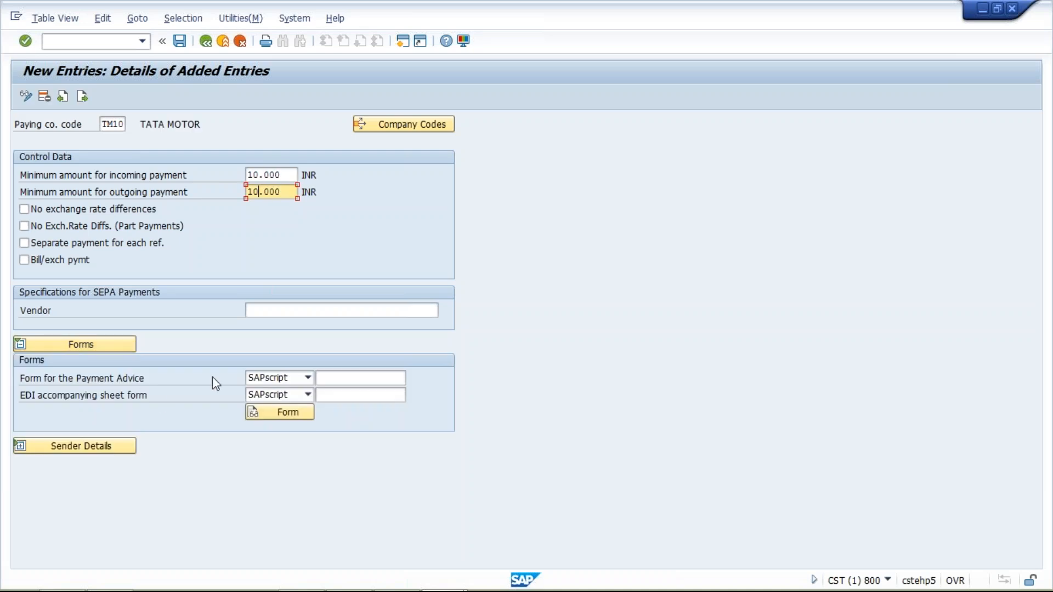
pyautogui.click(341, 376)
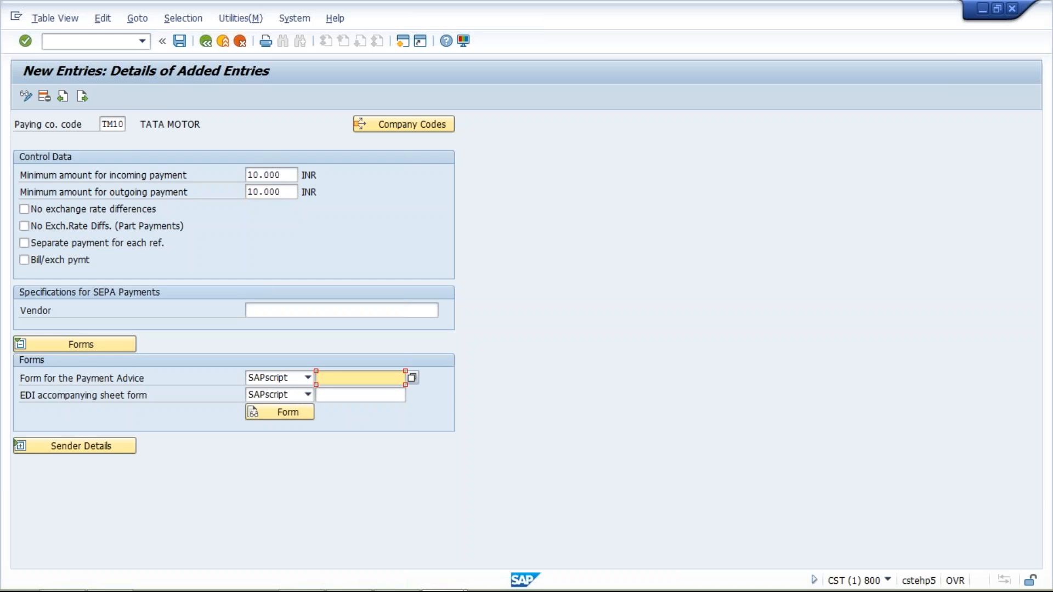
pyautogui.click(20, 446)
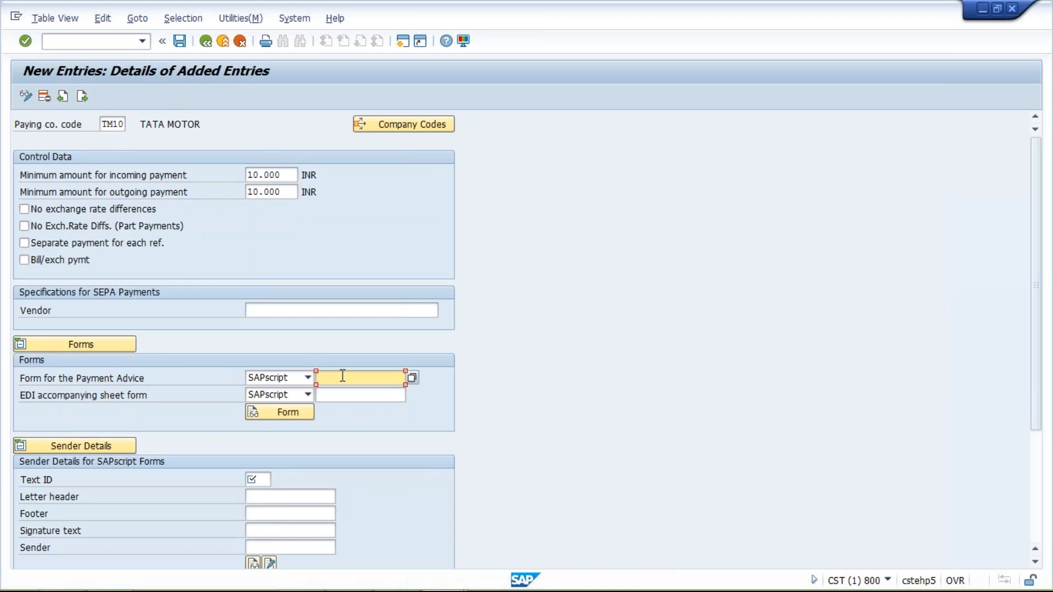
pyautogui.press('space')
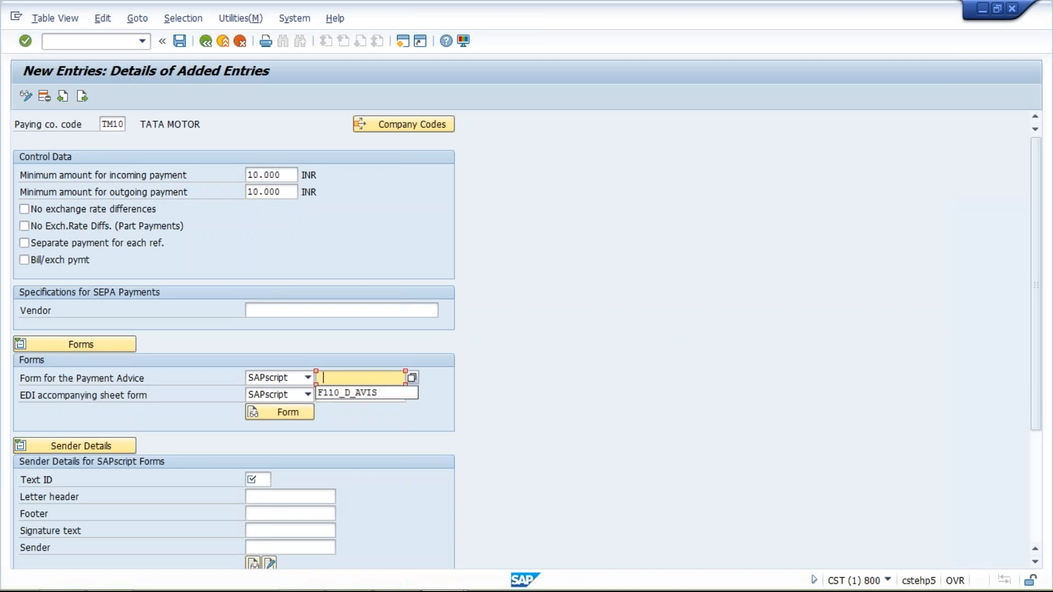
pyautogui.click(360, 393)
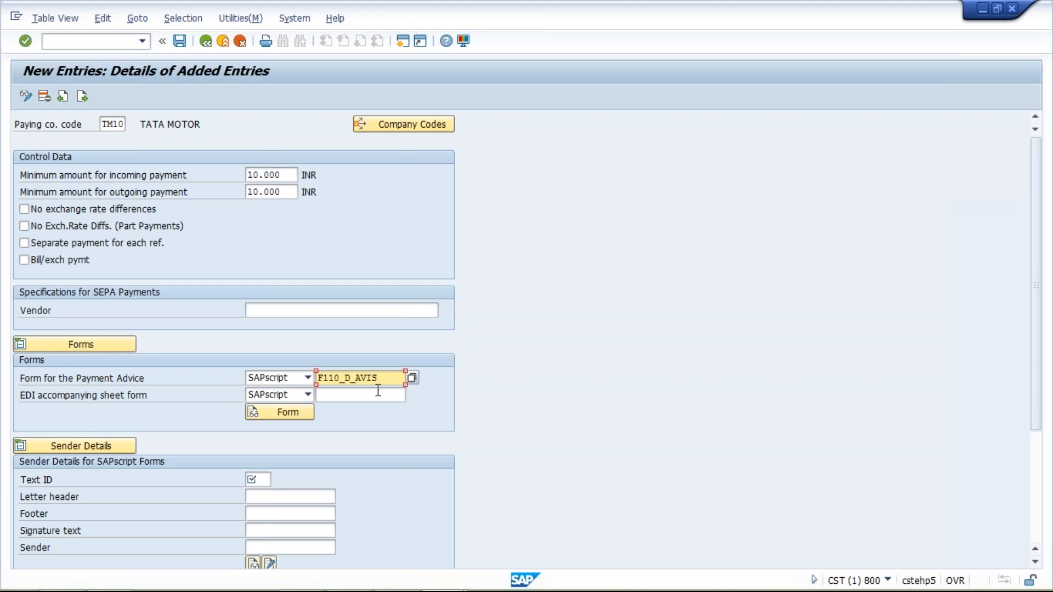
pyautogui.moveTo(385, 379); pyautogui.dragTo(307, 382)
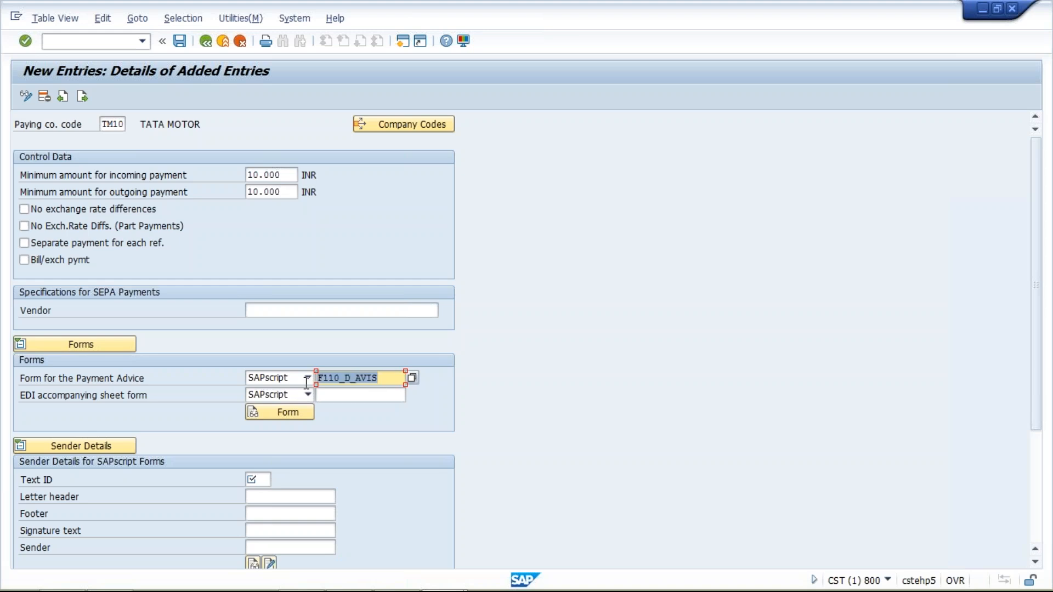
pyautogui.click(387, 378)
pyautogui.moveTo(387, 379); pyautogui.dragTo(315, 376)
pyautogui.click(385, 380)
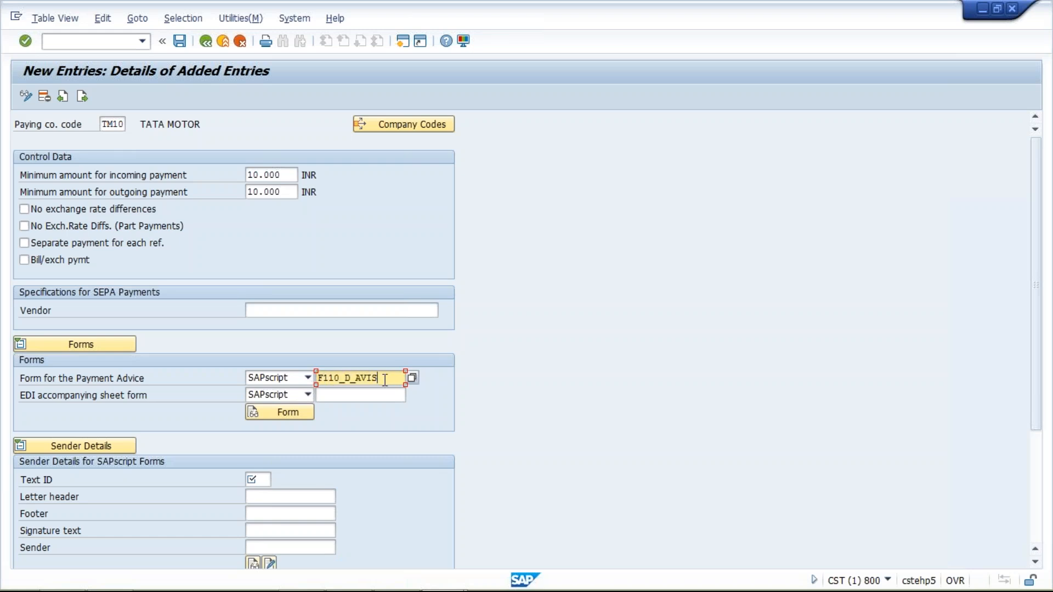
pyautogui.moveTo(384, 380); pyautogui.dragTo(318, 379)
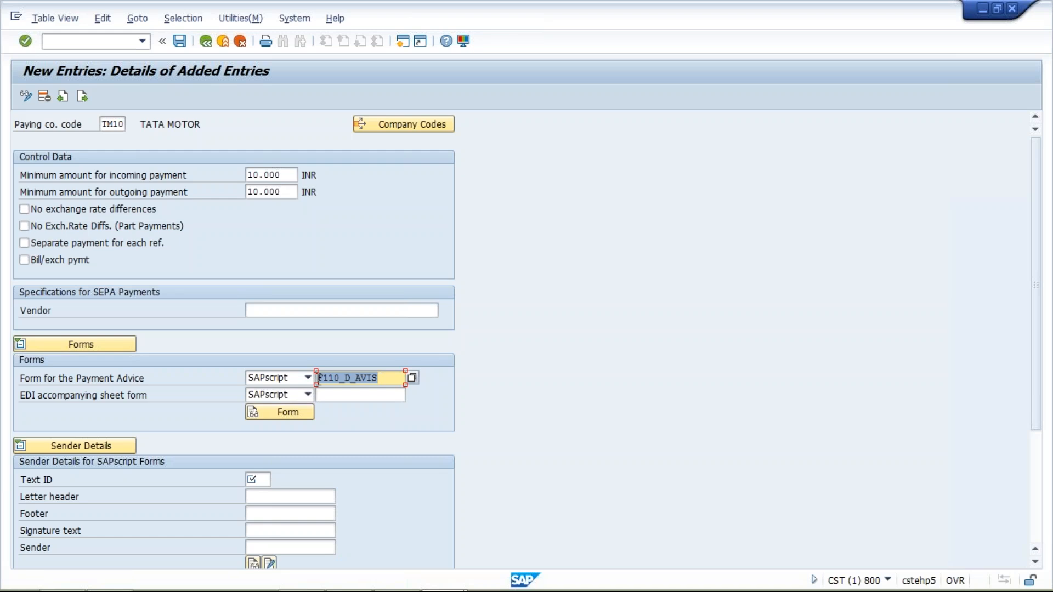
pyautogui.click(393, 379)
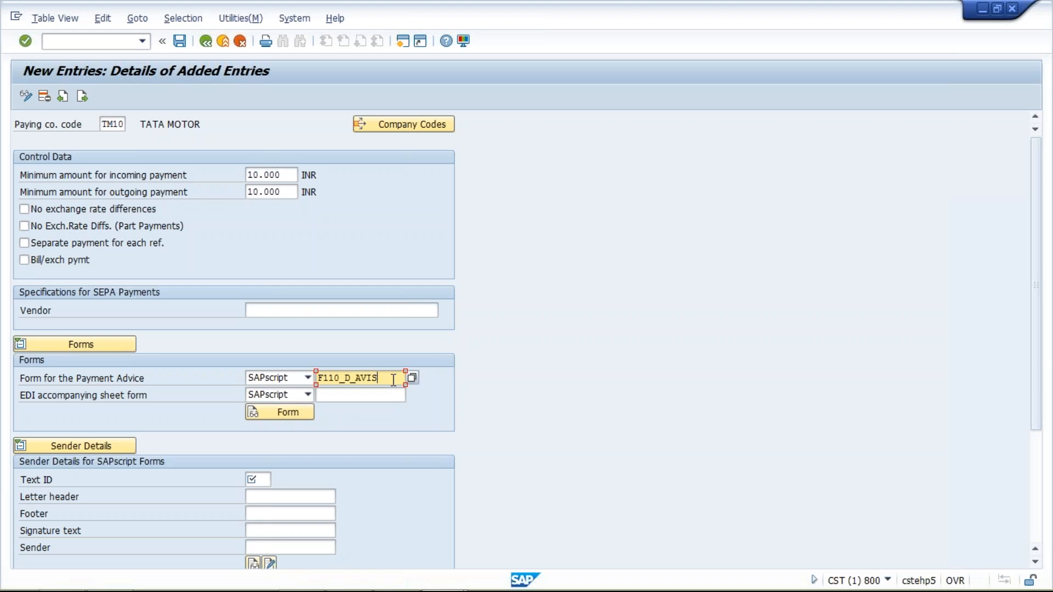
pyautogui.moveTo(386, 380); pyautogui.dragTo(317, 380)
pyautogui.click(380, 379)
# Step: Fill the sender details with text ID ST, letter header F_0001_HEADER, footer F_0001_FOOTER and sender F_0001_SENDER
pyautogui.click(259, 480)
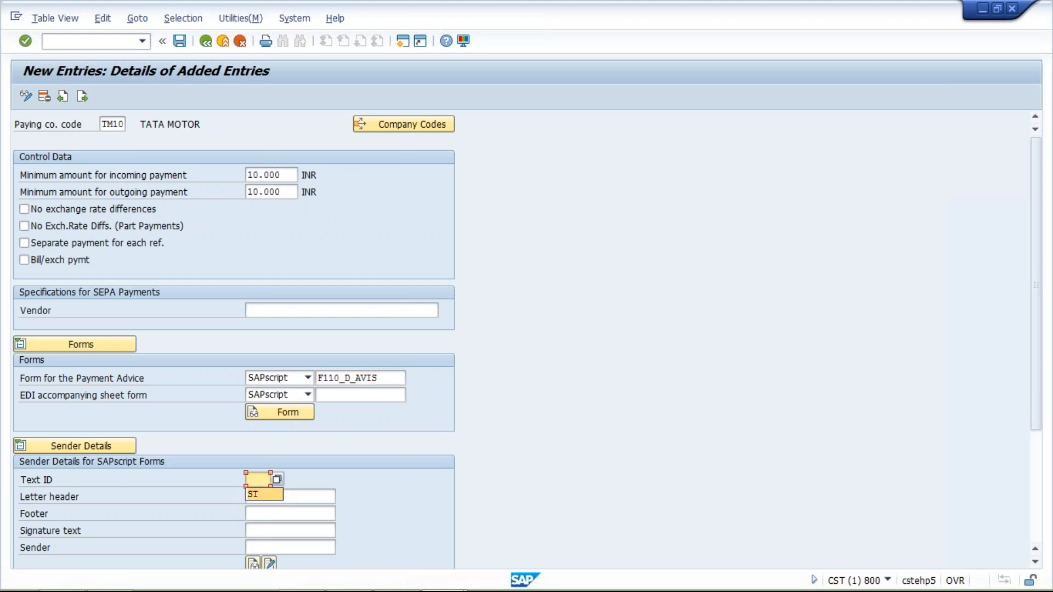
pyautogui.click(257, 495)
pyautogui.click(287, 496)
pyautogui.click(274, 513)
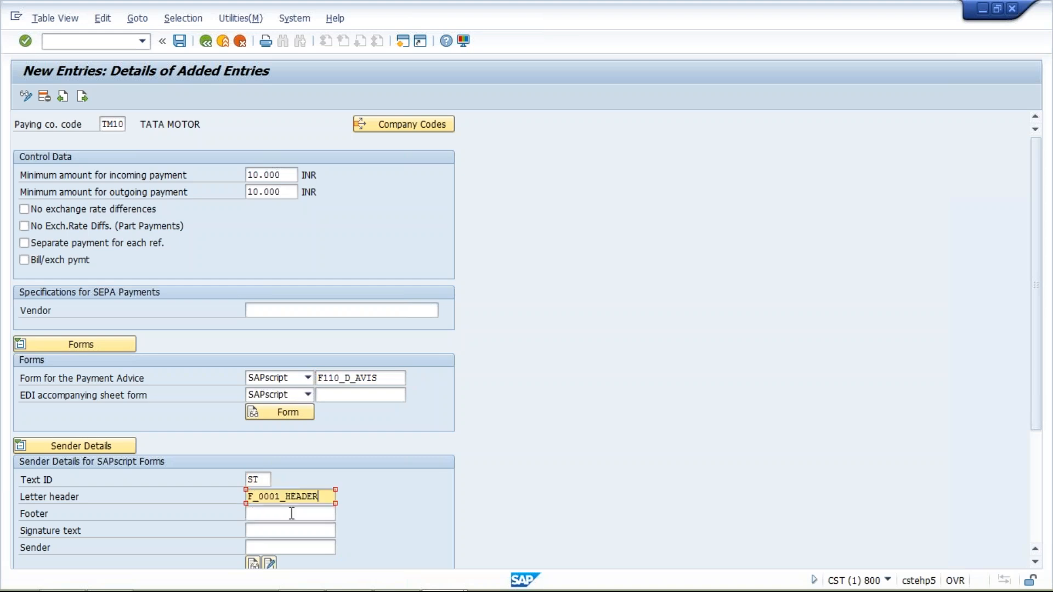
pyautogui.click(275, 514)
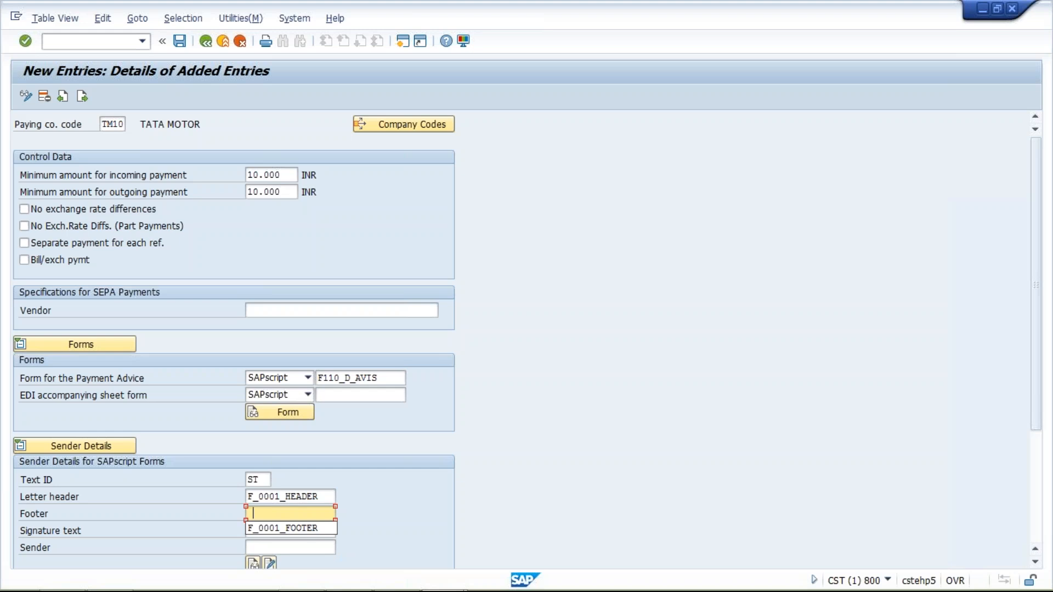
pyautogui.click(279, 529)
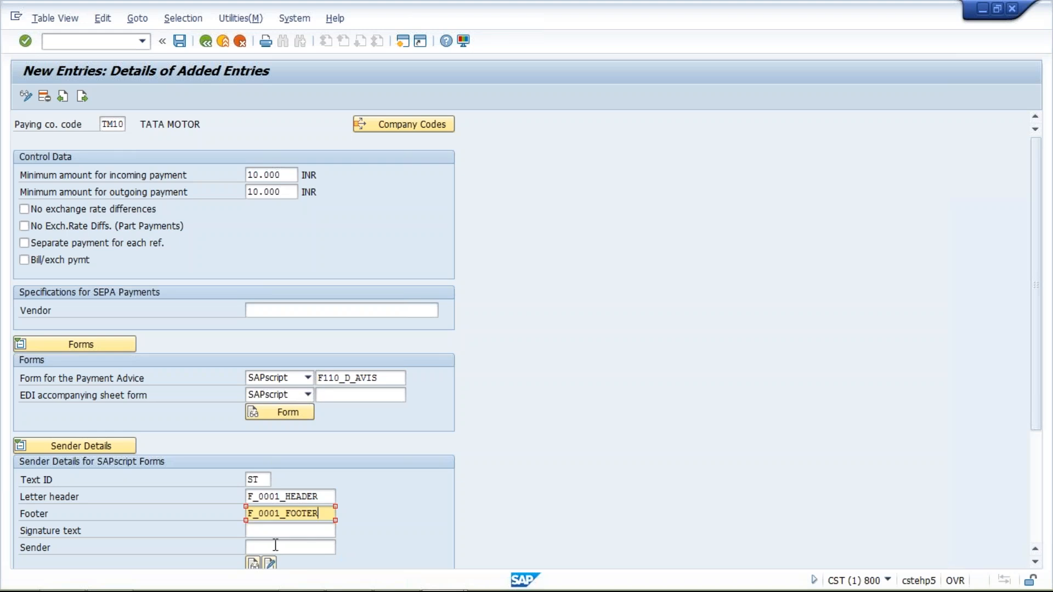
pyautogui.click(277, 546)
pyautogui.click(288, 562)
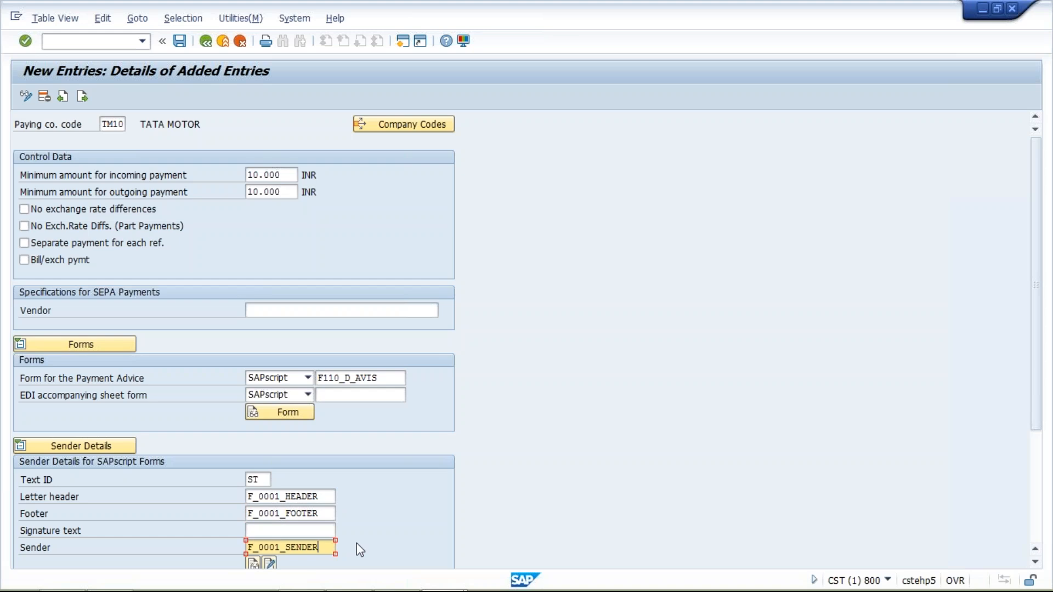
# Step: Save the TM10 paying company code entry under the proposed customizing request and return to the payment program customizing overview
pyautogui.press('Return')
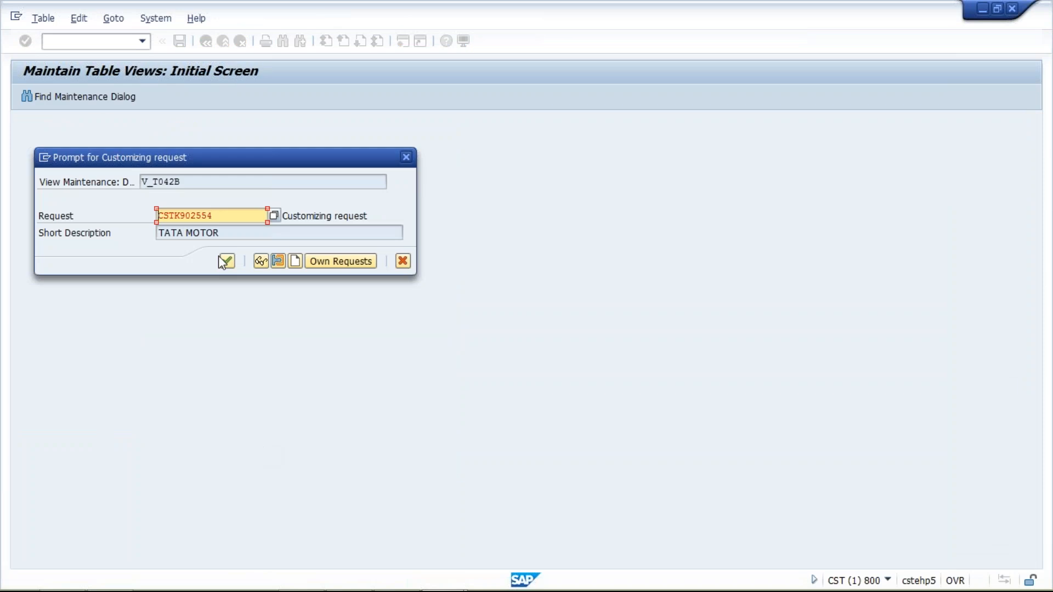
pyautogui.click(227, 261)
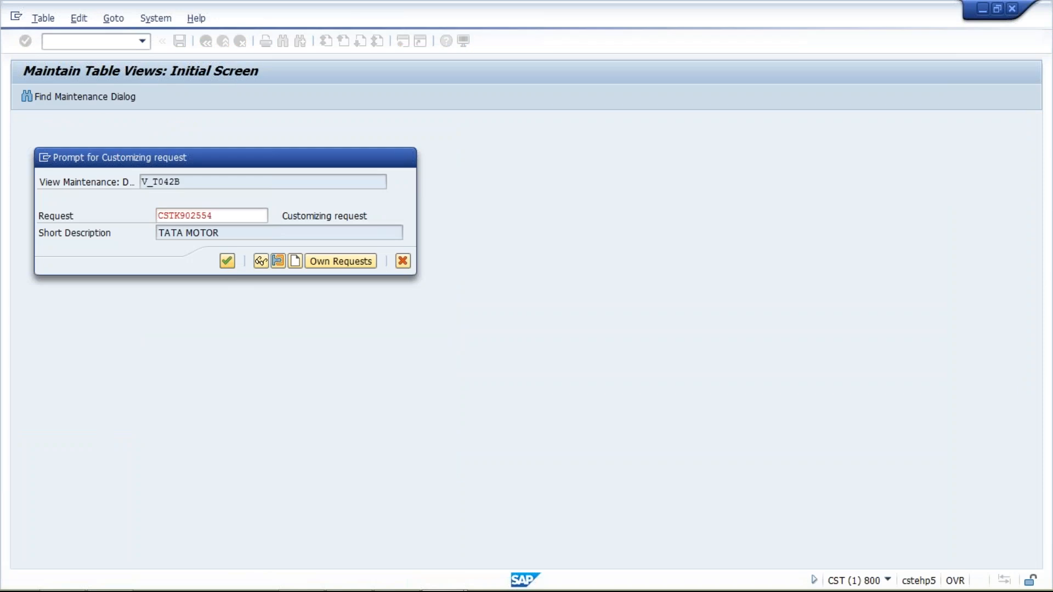
pyautogui.click(323, 495)
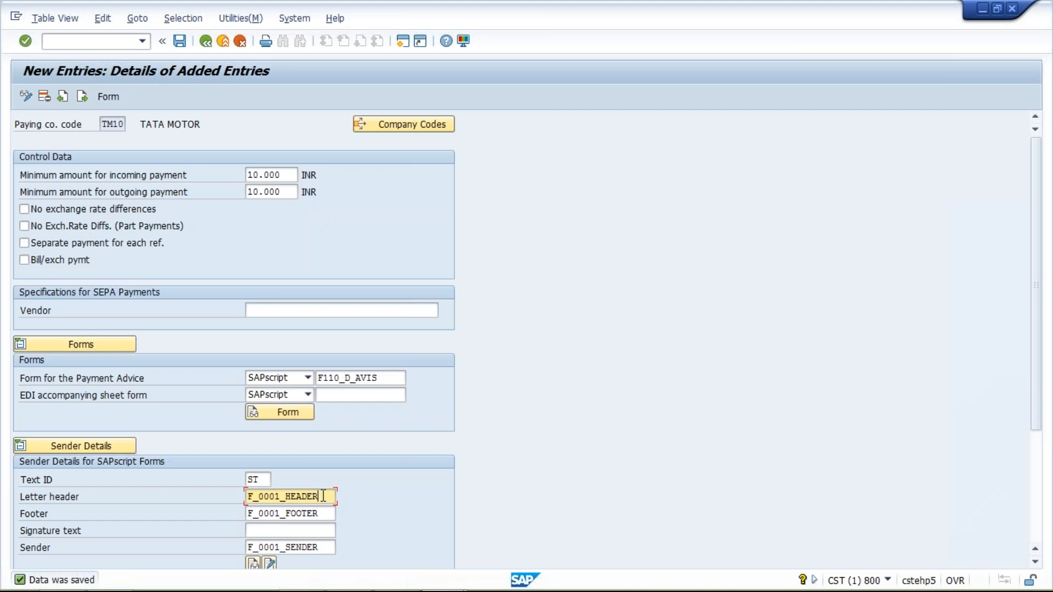
pyautogui.click(319, 514)
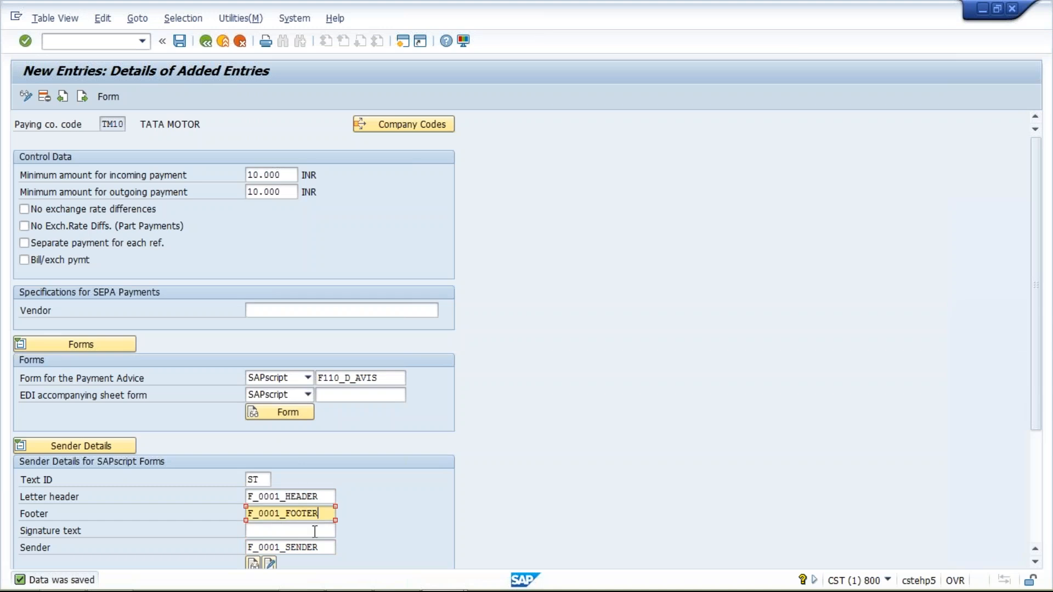
pyautogui.click(321, 551)
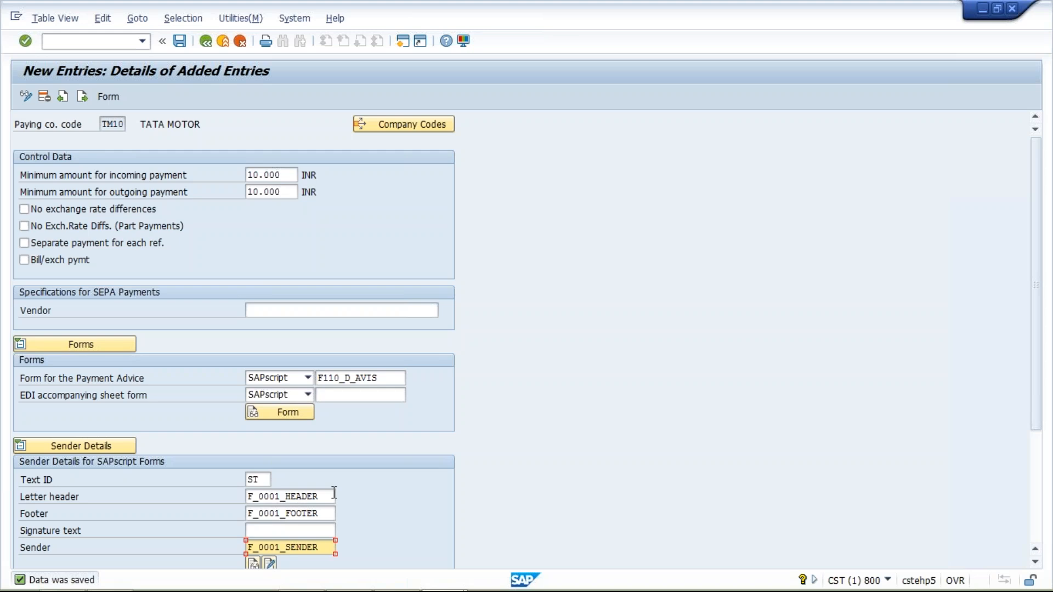
pyautogui.click(206, 43)
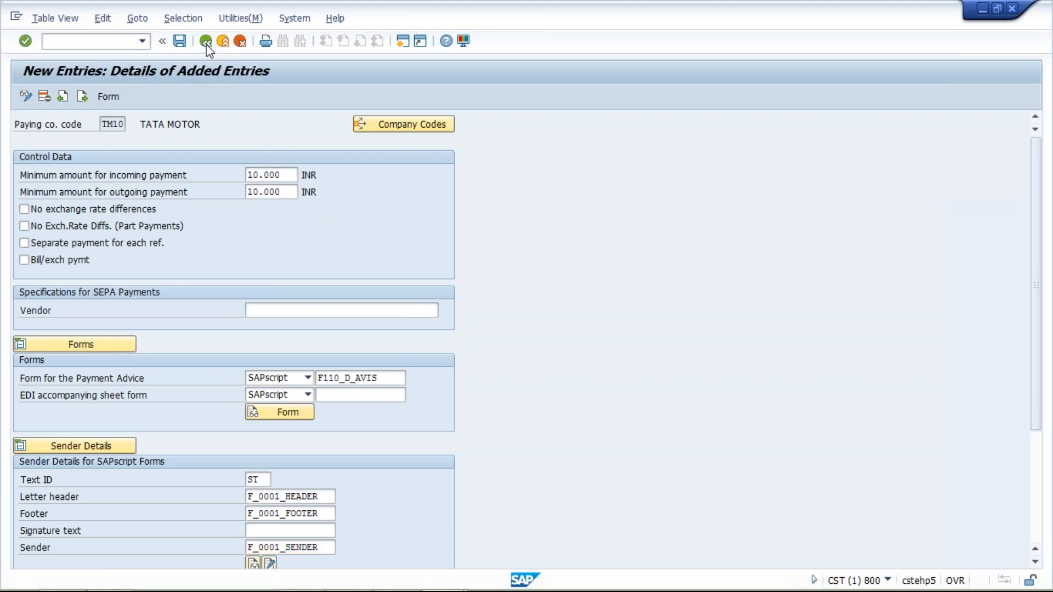
pyautogui.click(206, 43)
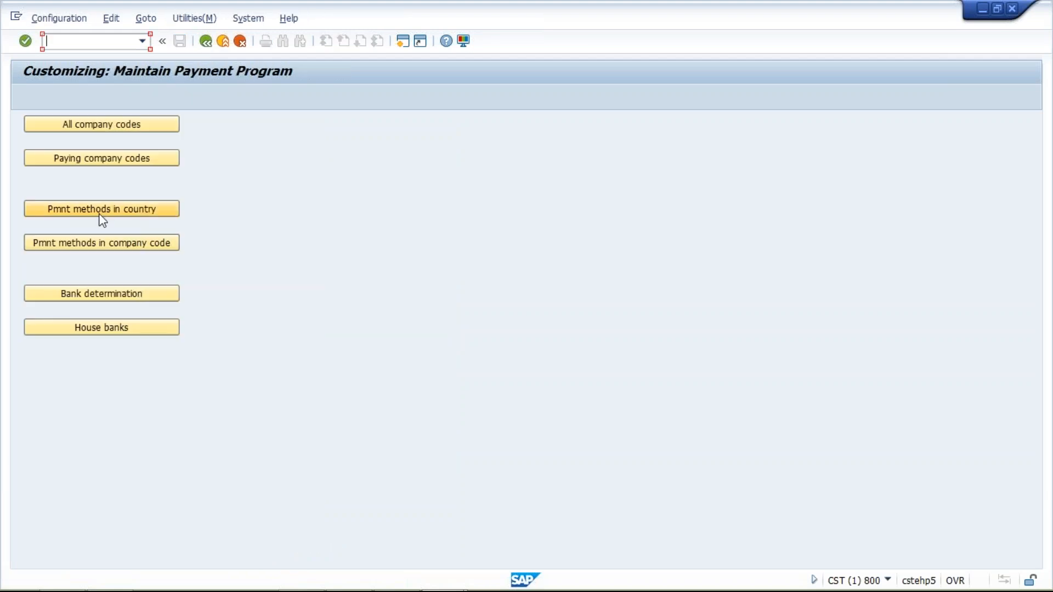
# Step: Open the payment methods in country settings and position the list at country IN
pyautogui.click(99, 213)
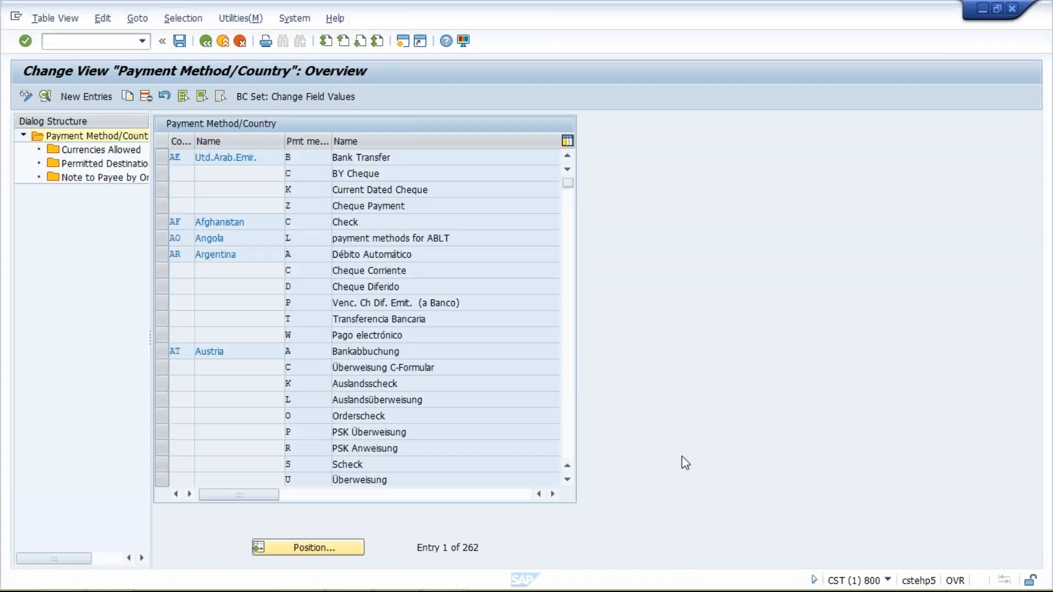
pyautogui.click(324, 554)
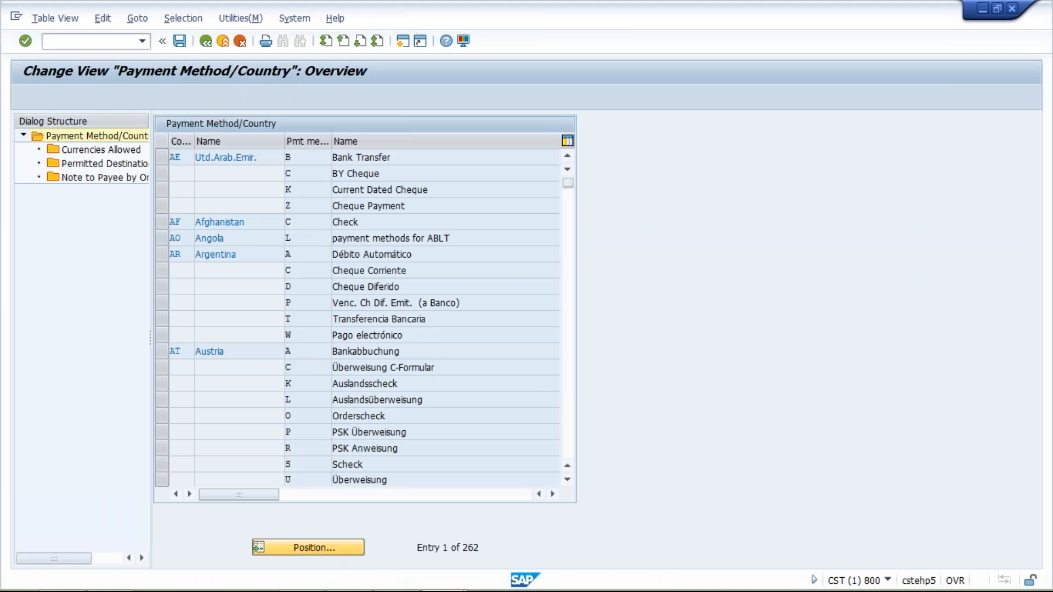
pyautogui.write('IN')
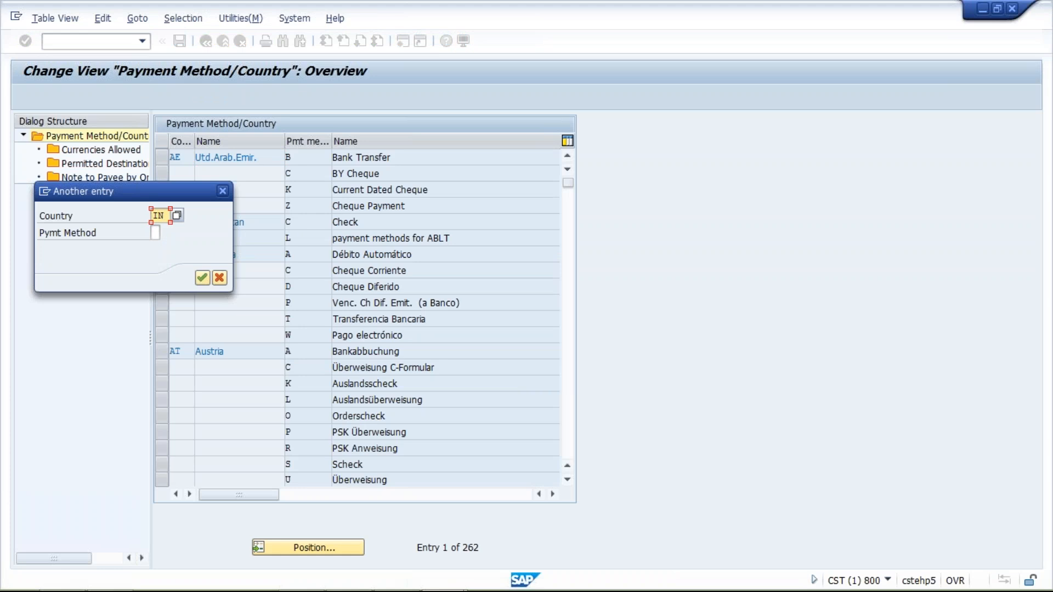
pyautogui.press('Return')
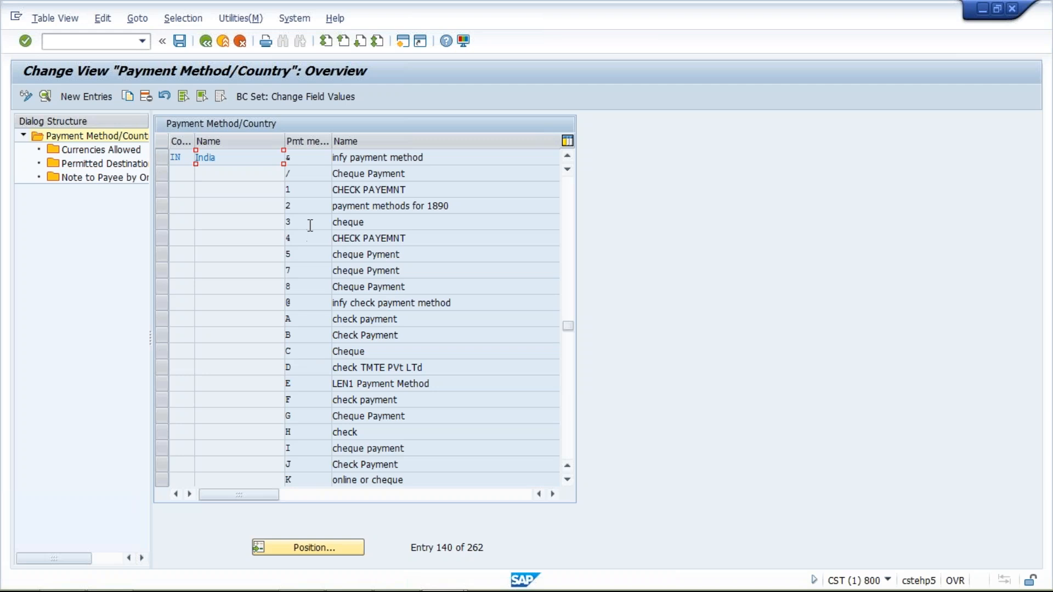
# Step: Examine the payment methods defined for India, marking C (Cheque) and T (Bank Transfer), and return to the payment program customizing overview
pyautogui.click(567, 481)
pyautogui.click(568, 481)
pyautogui.click(567, 480)
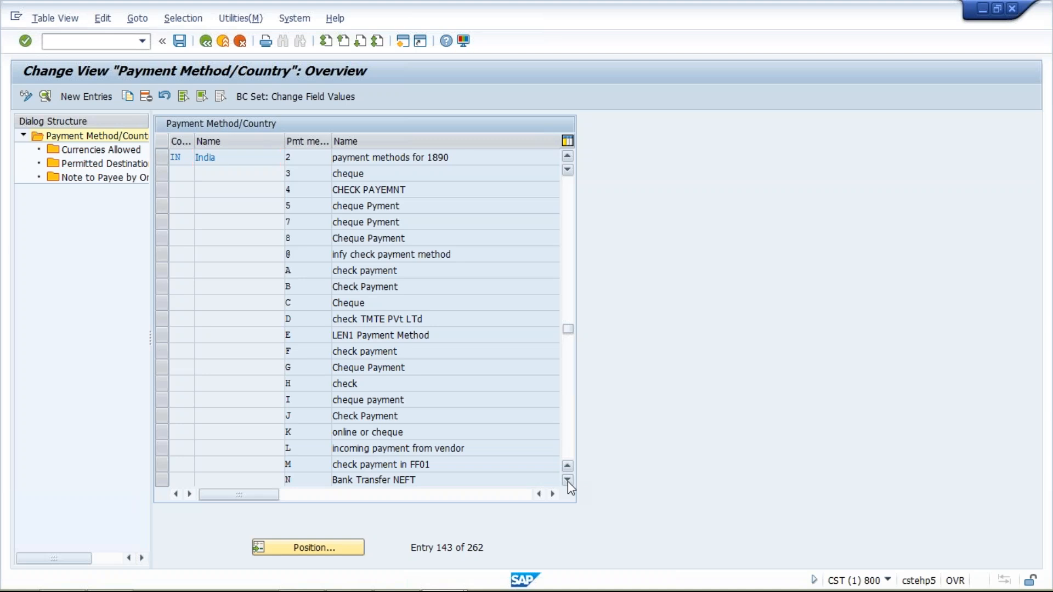
pyautogui.click(568, 480)
pyautogui.click(568, 480)
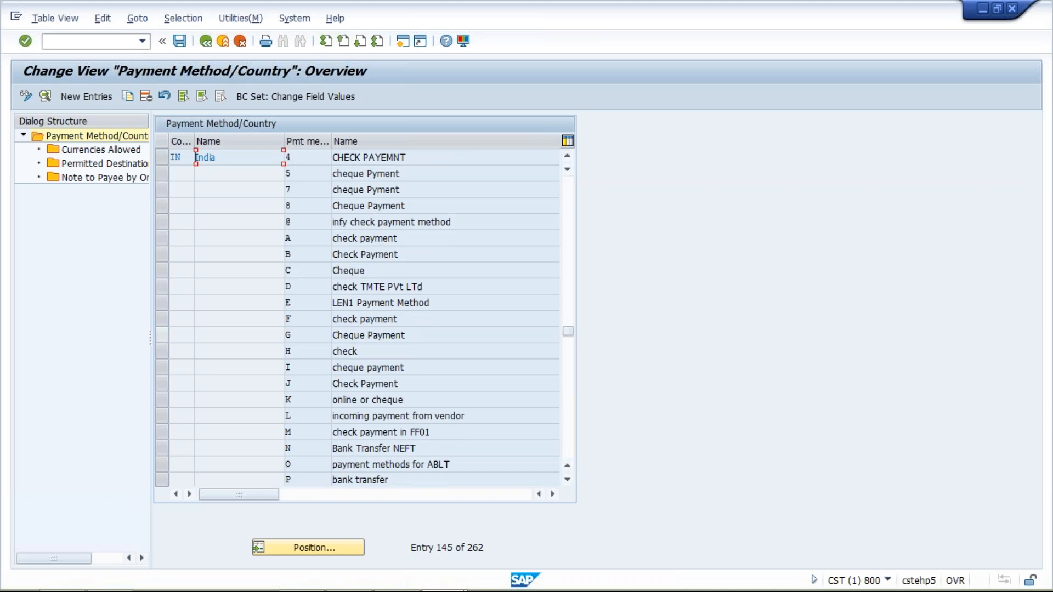
pyautogui.click(162, 270)
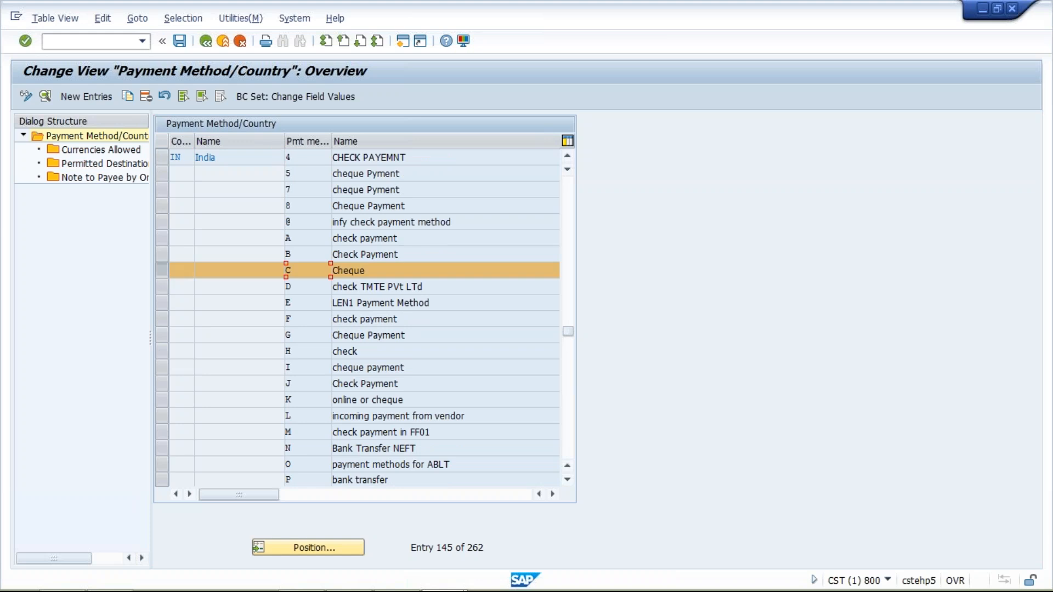
pyautogui.click(568, 480)
pyautogui.click(568, 481)
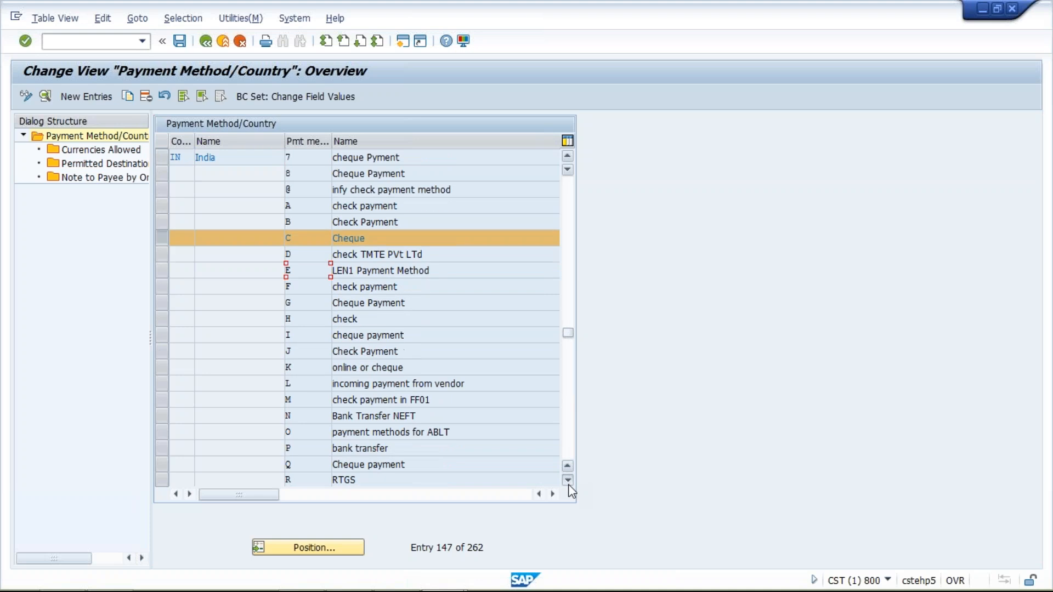
pyautogui.click(569, 484)
pyautogui.click(568, 484)
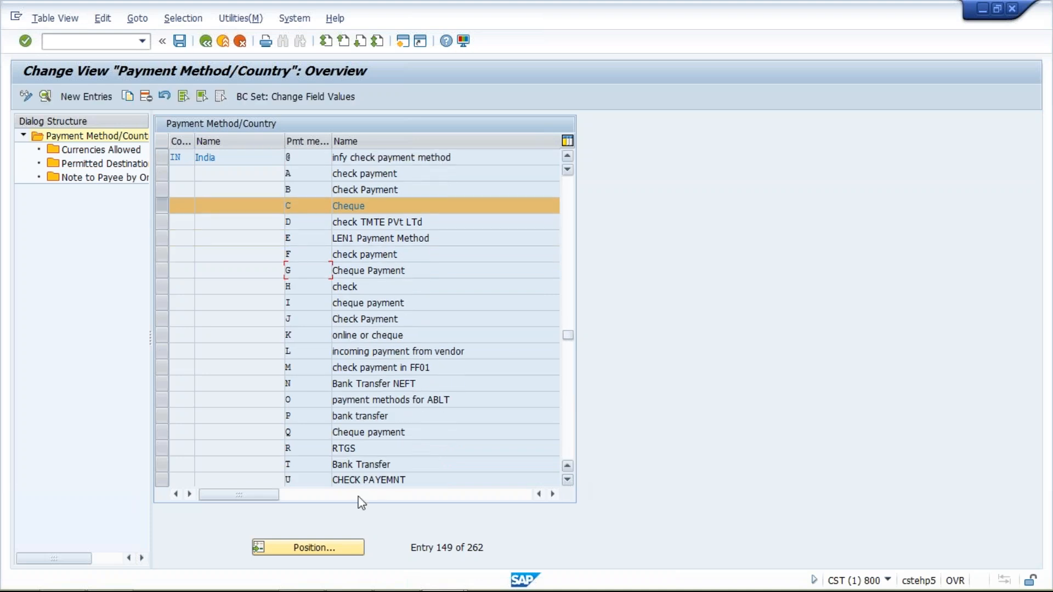
pyautogui.click(162, 464)
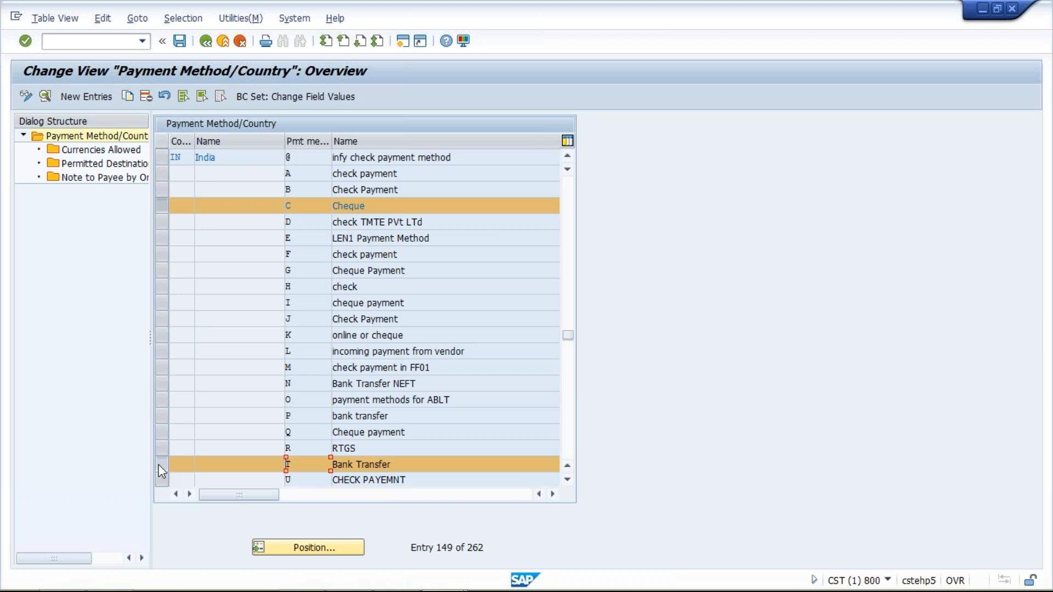
pyautogui.click(160, 466)
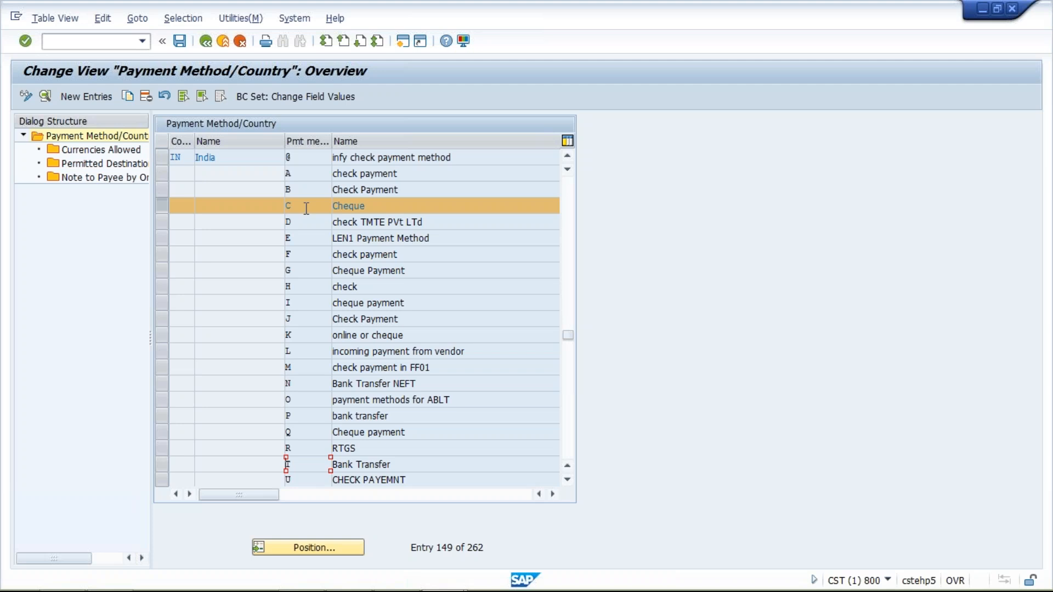
pyautogui.click(161, 205)
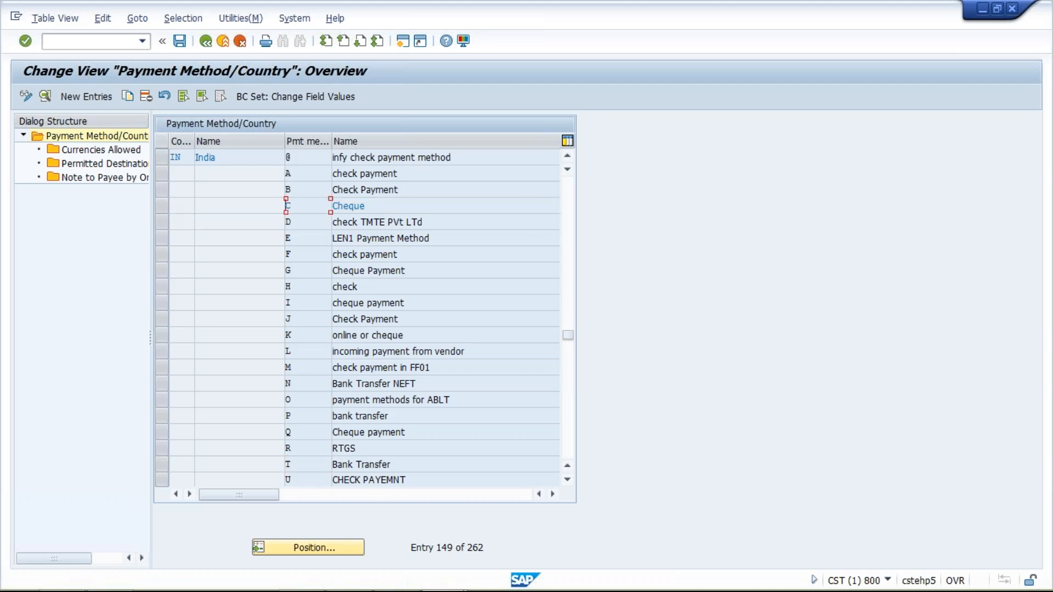
pyautogui.click(160, 465)
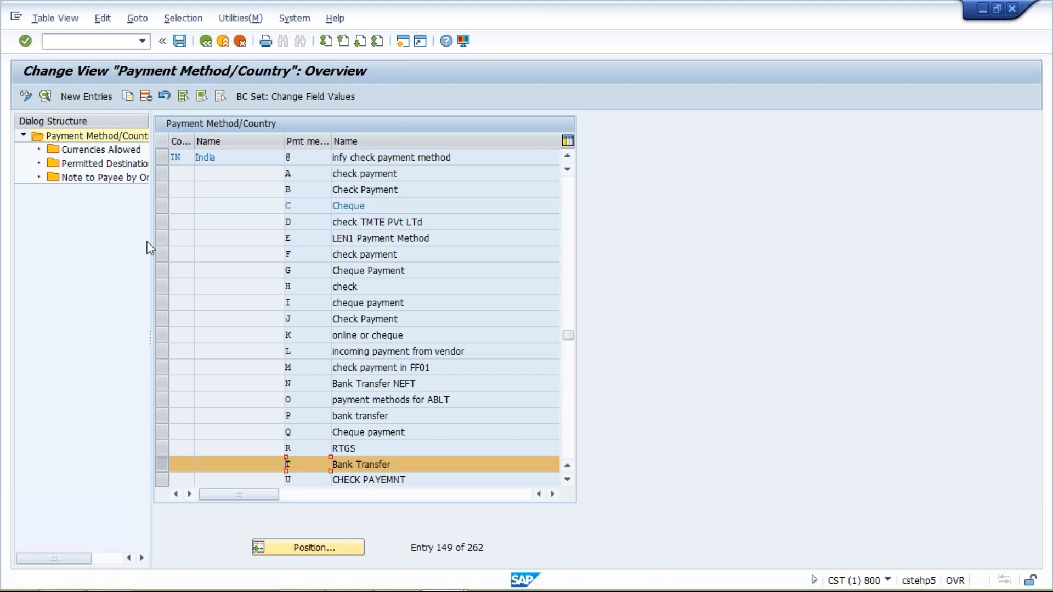
pyautogui.click(160, 206)
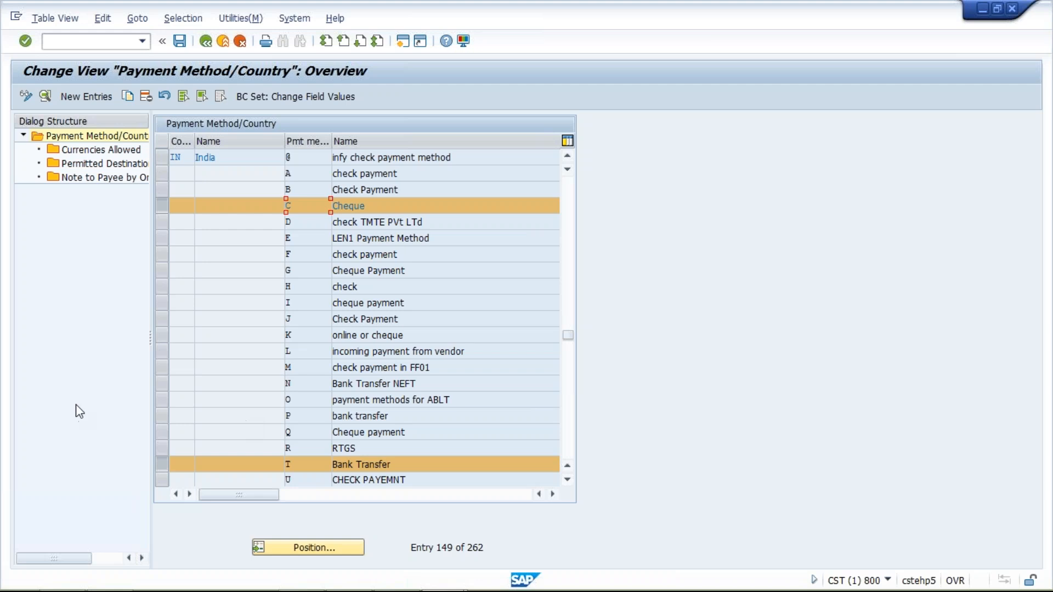
pyautogui.click(161, 205)
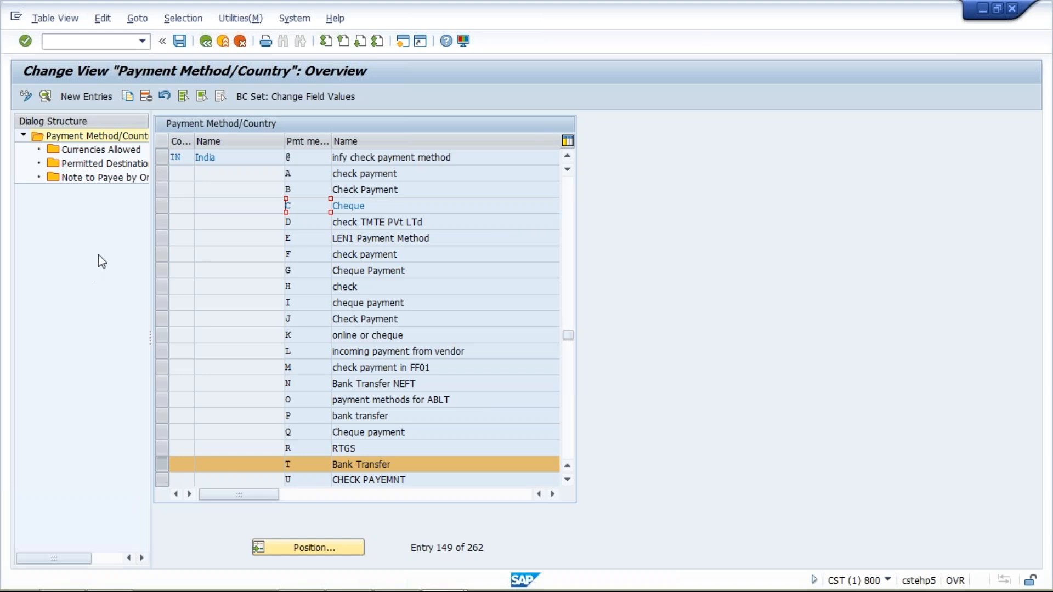
pyautogui.click(206, 41)
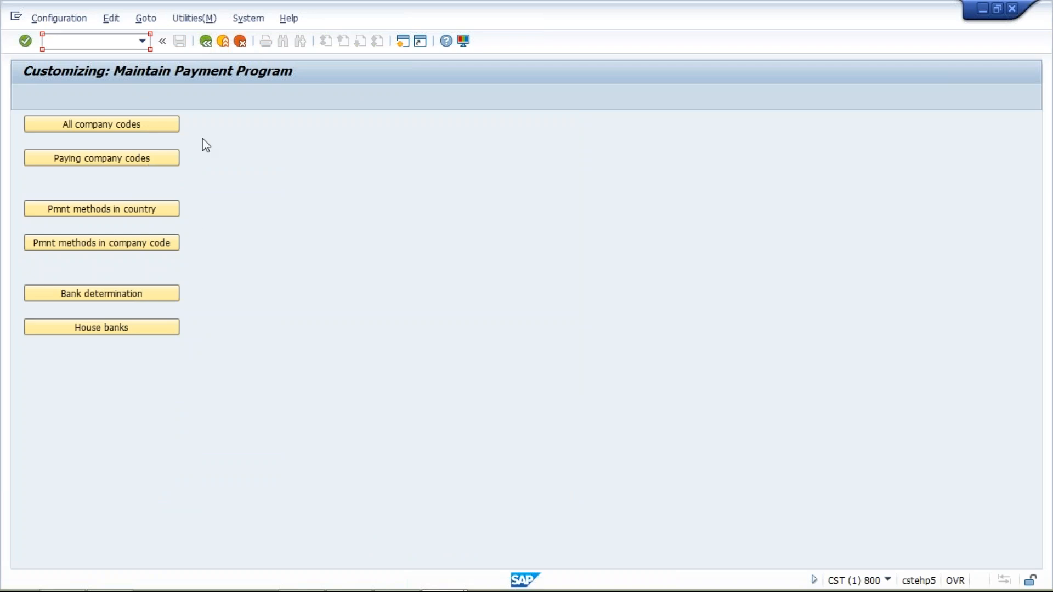
# Step: Create a new company code payment method entry for paying company code TM10 with payment method T
pyautogui.click(111, 247)
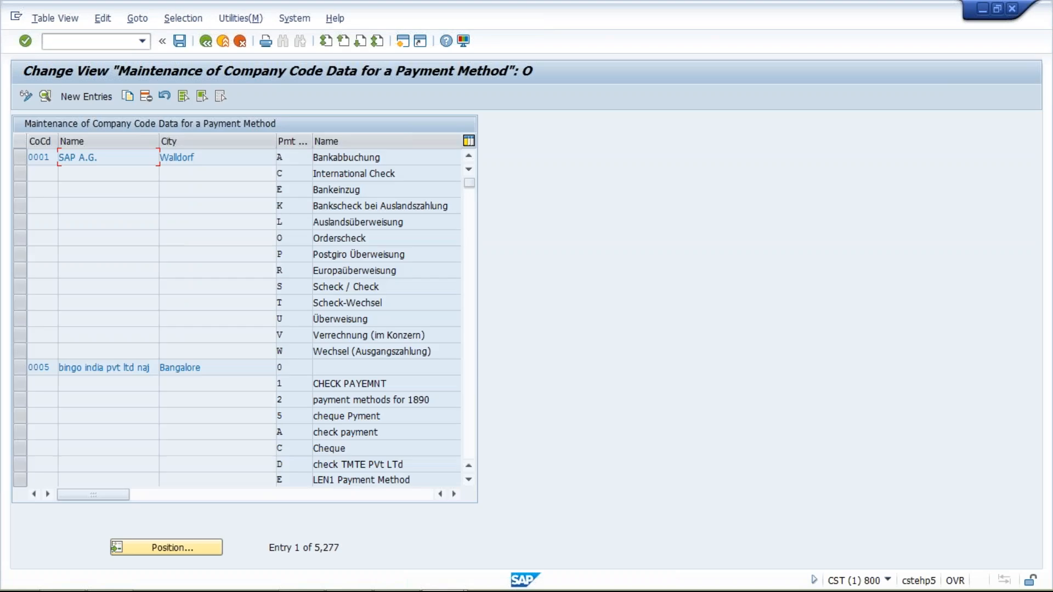
pyautogui.click(99, 97)
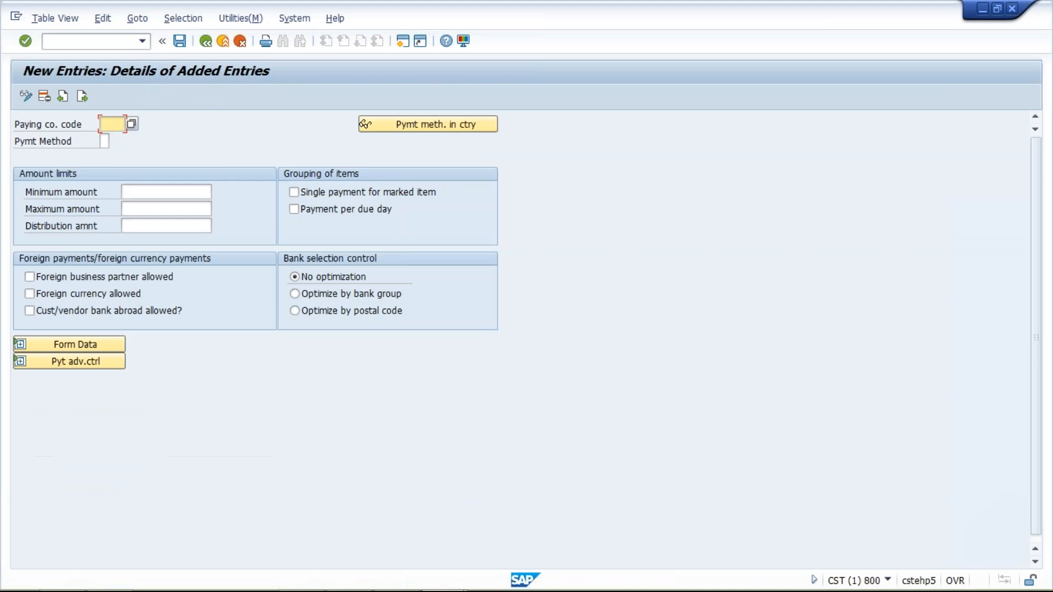
pyautogui.write('TM')
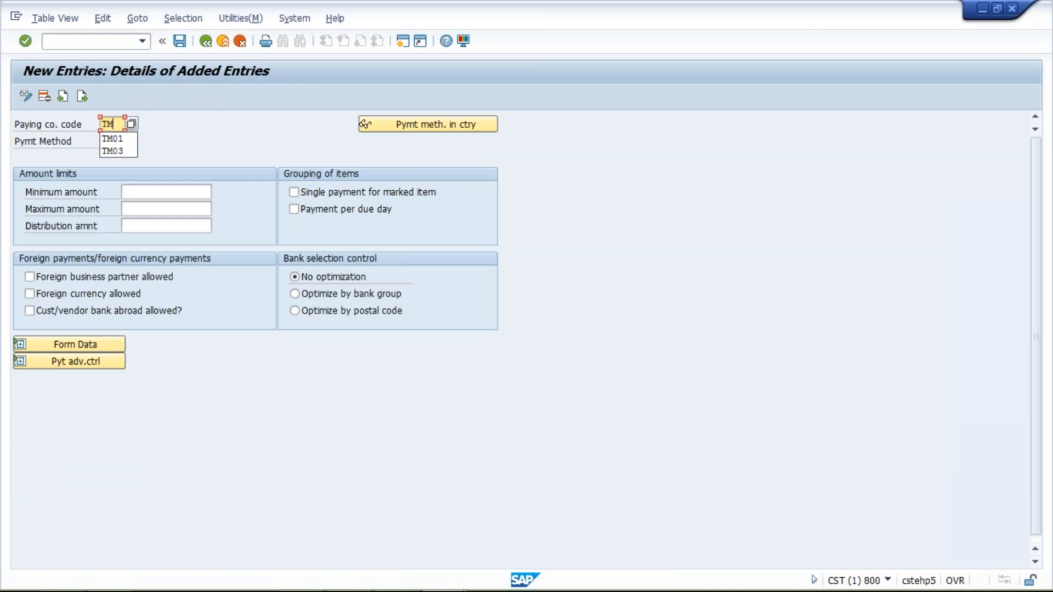
pyautogui.write('10')
pyautogui.click(103, 141)
pyautogui.write('T')
pyautogui.press('Tab')
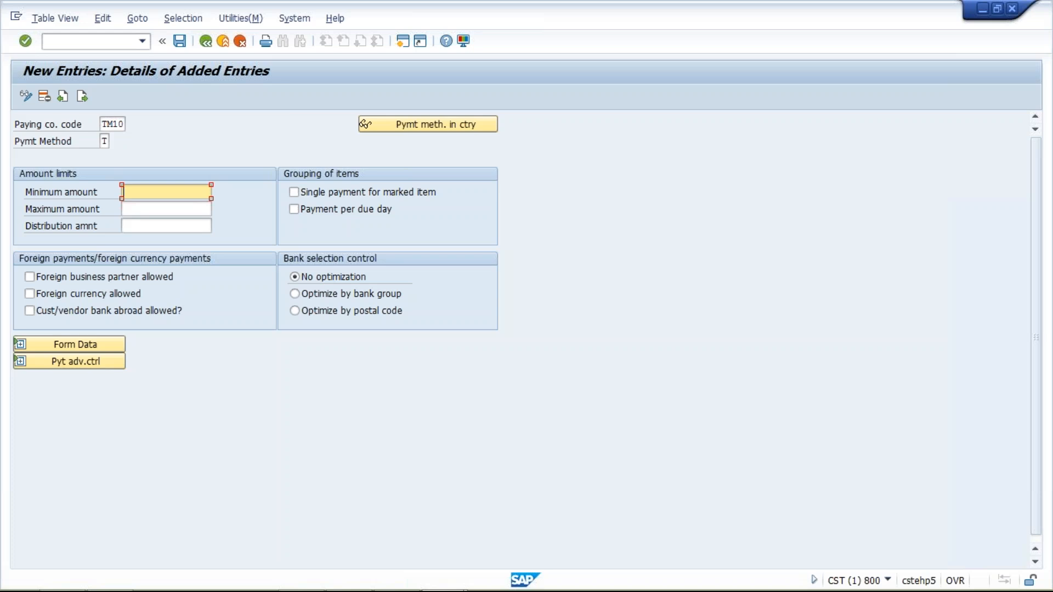
# Step: Set the minimum amount to 0.500 INR and the maximum amount to 999,999,999.900 INR, and expand the form data
pyautogui.write('5')
pyautogui.click(158, 209)
pyautogui.write('9999')
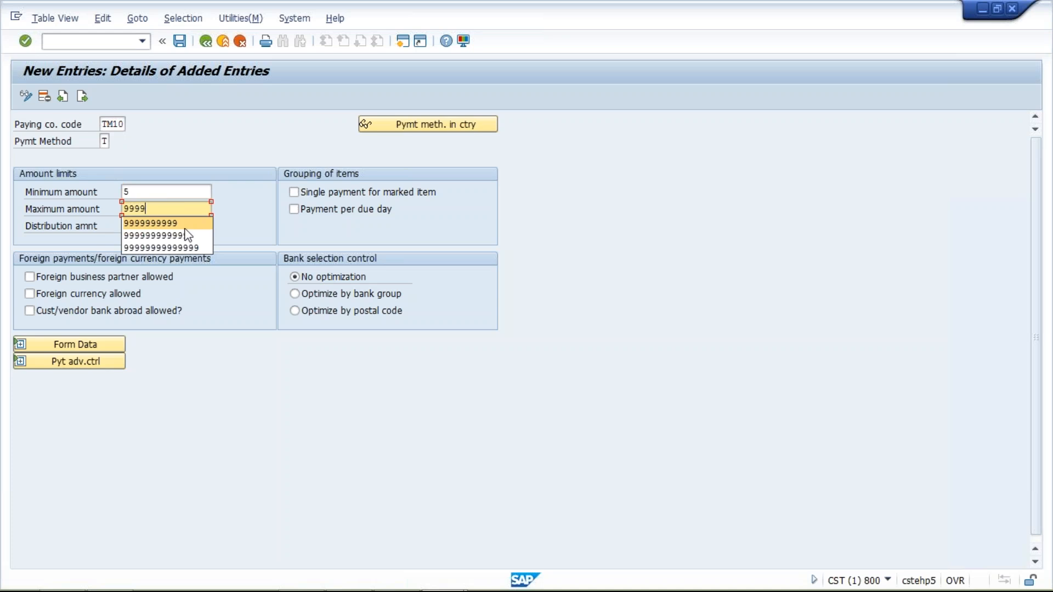
pyautogui.press('Return')
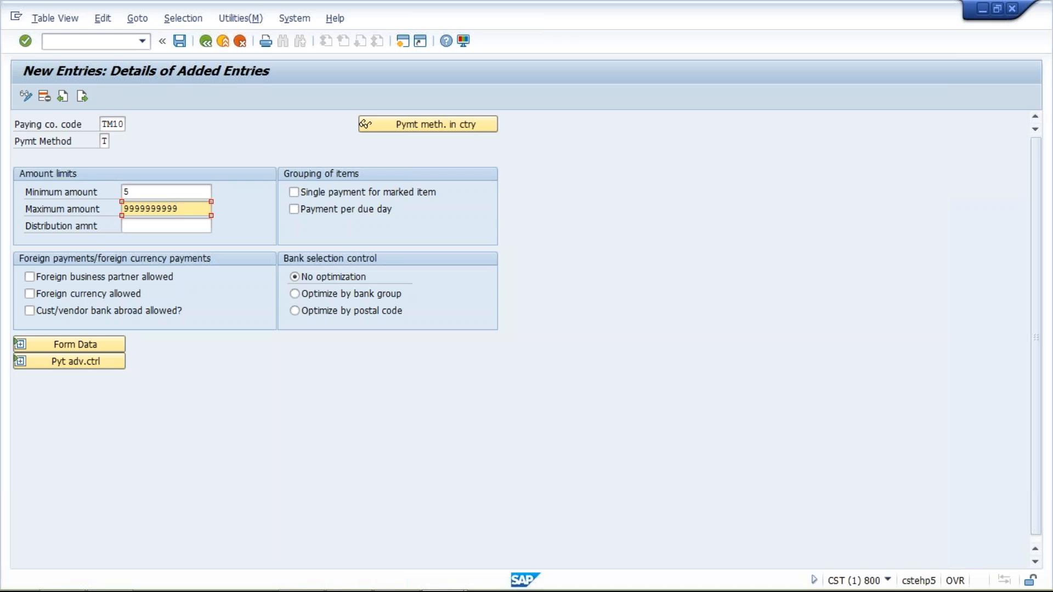
pyautogui.click(22, 345)
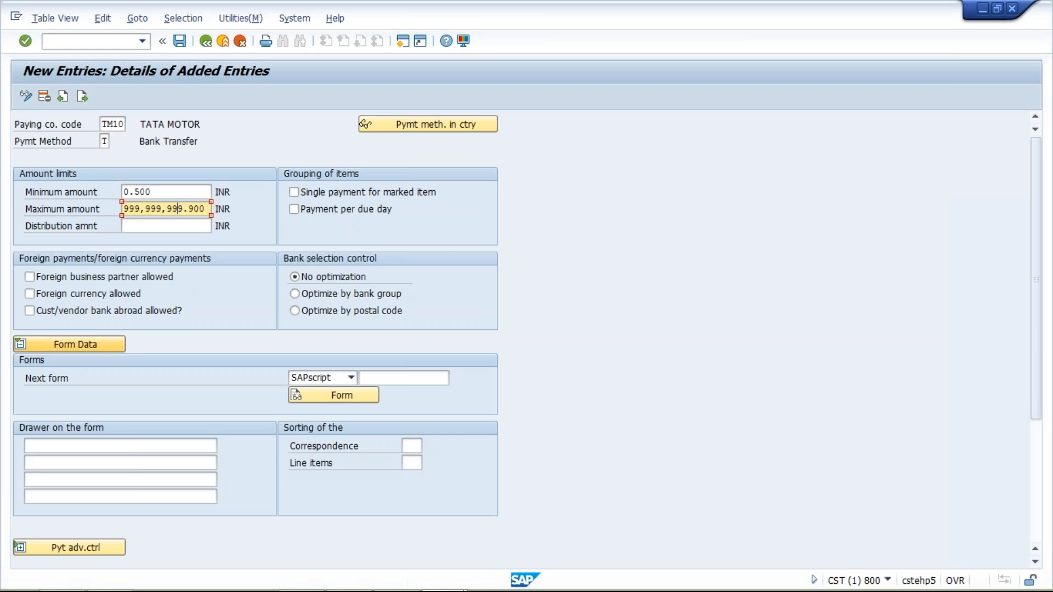
pyautogui.click(397, 374)
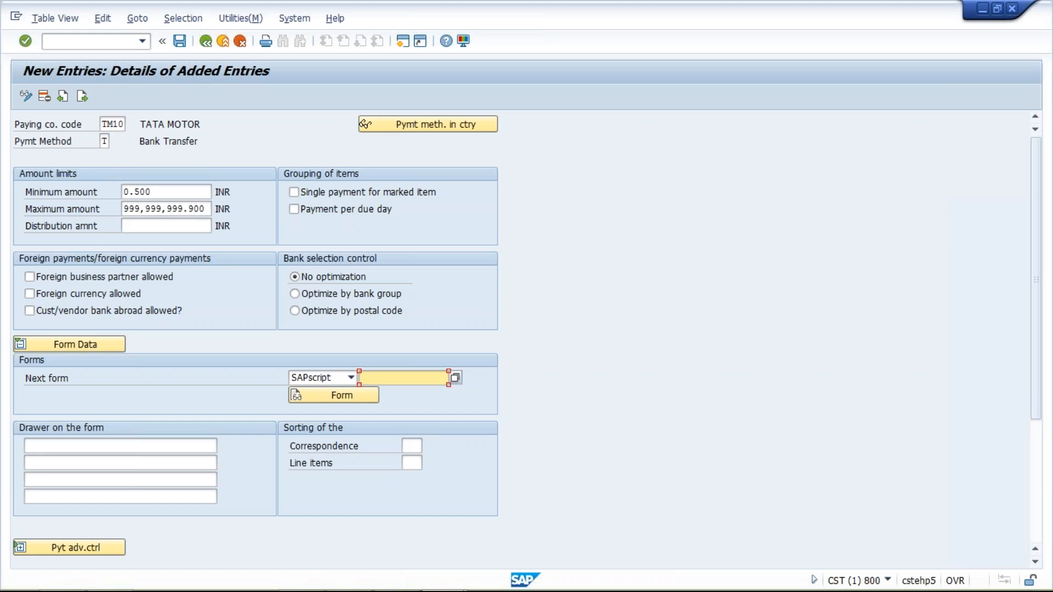
# Step: Save the TM10 payment method entry under the proposed customizing request and return to the payment program customizing overview
pyautogui.click(180, 42)
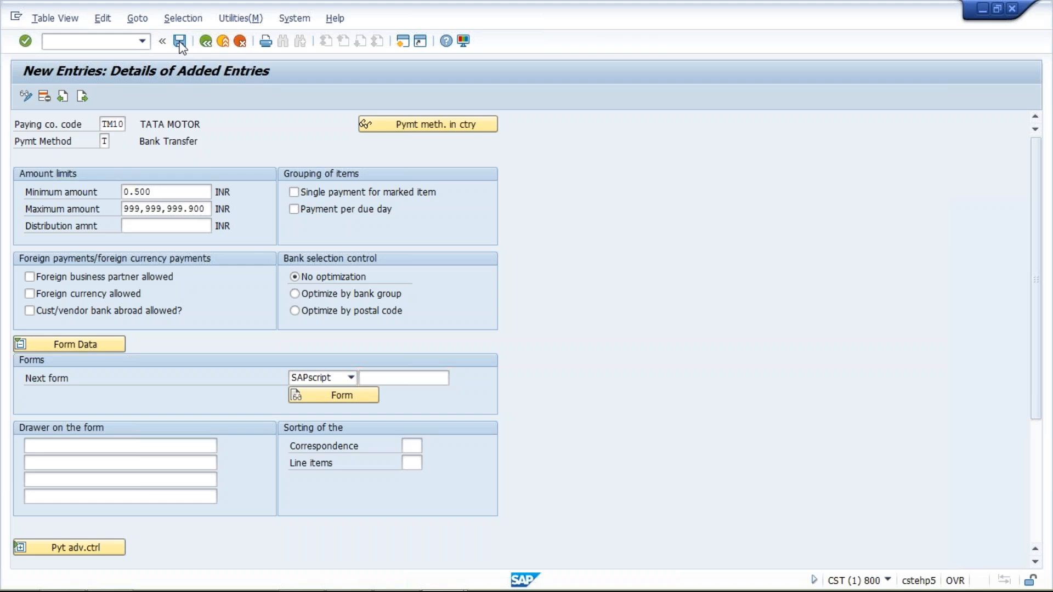
pyautogui.click(227, 261)
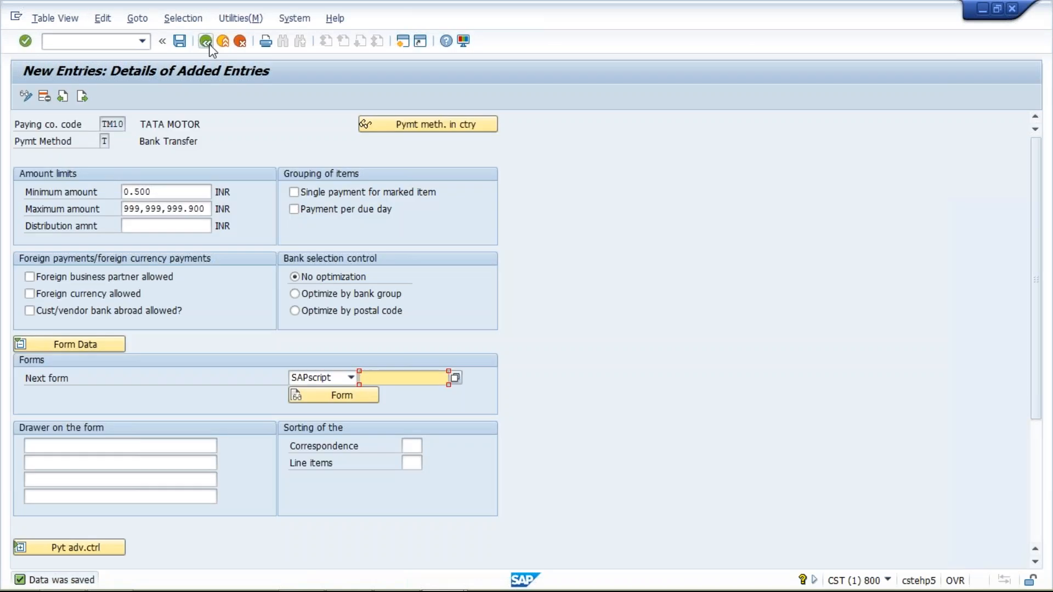
pyautogui.click(210, 46)
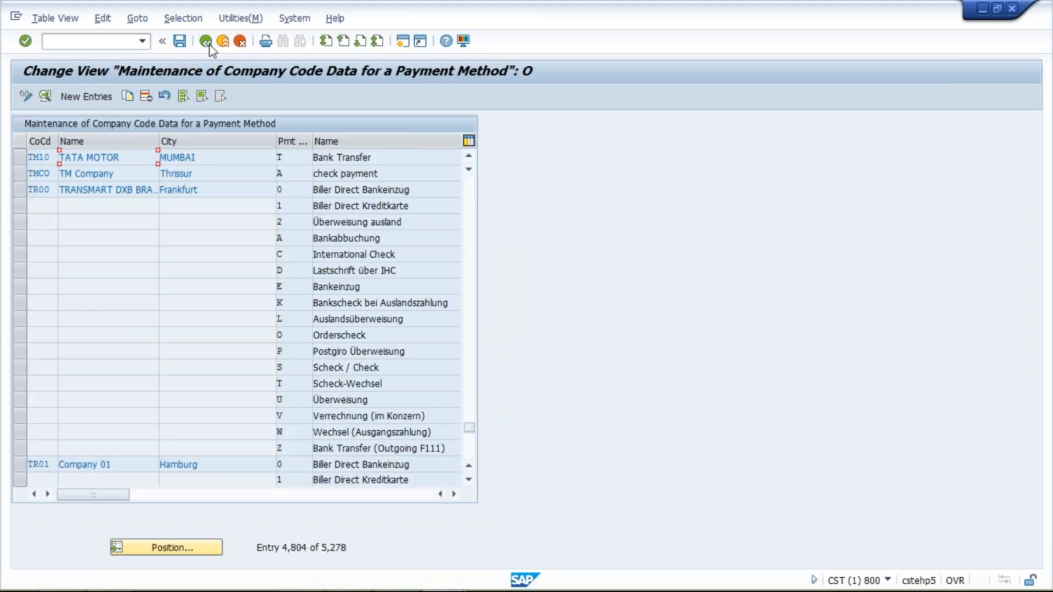
pyautogui.click(208, 44)
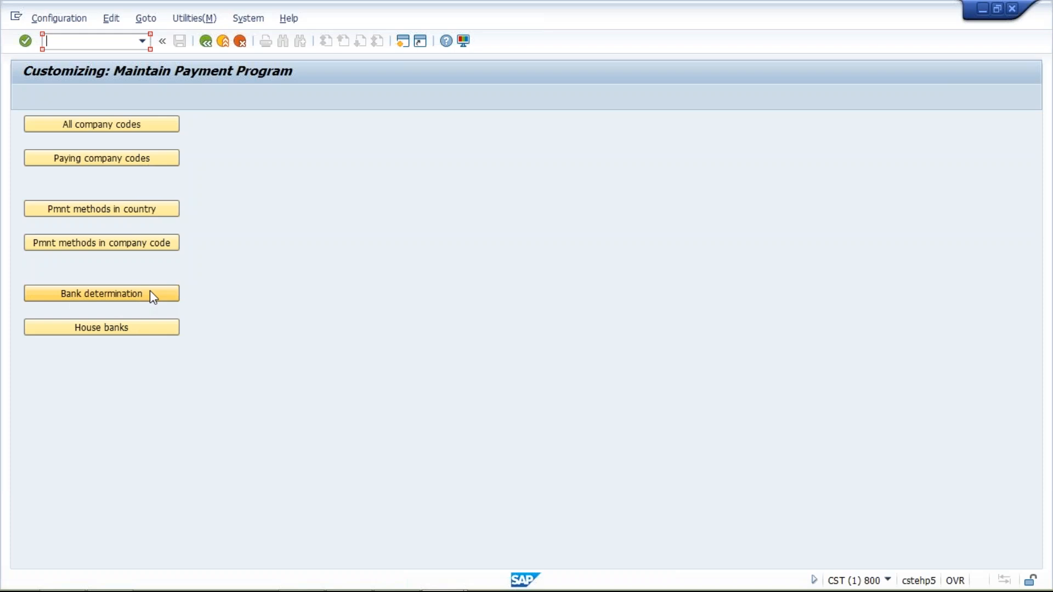
# Step: Open the house banks settings for company code TM10
pyautogui.click(96, 331)
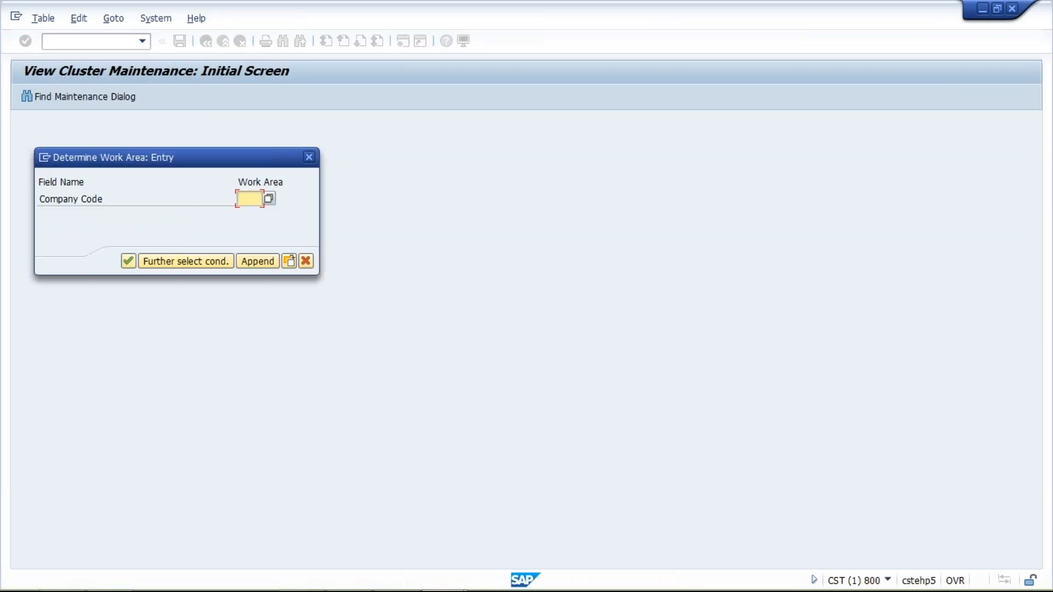
pyautogui.write('TM10')
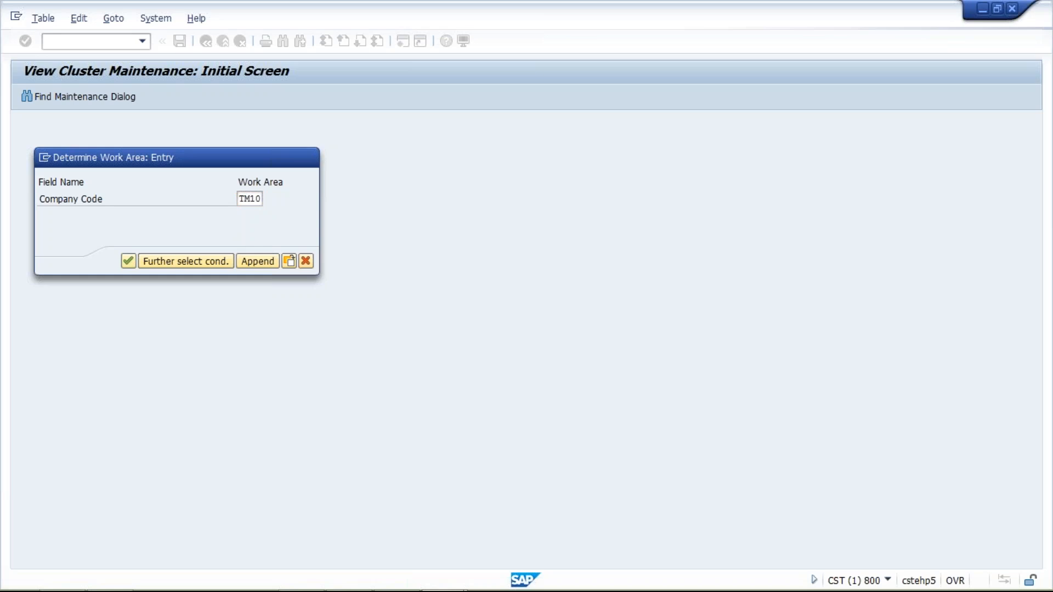
pyautogui.press('Return')
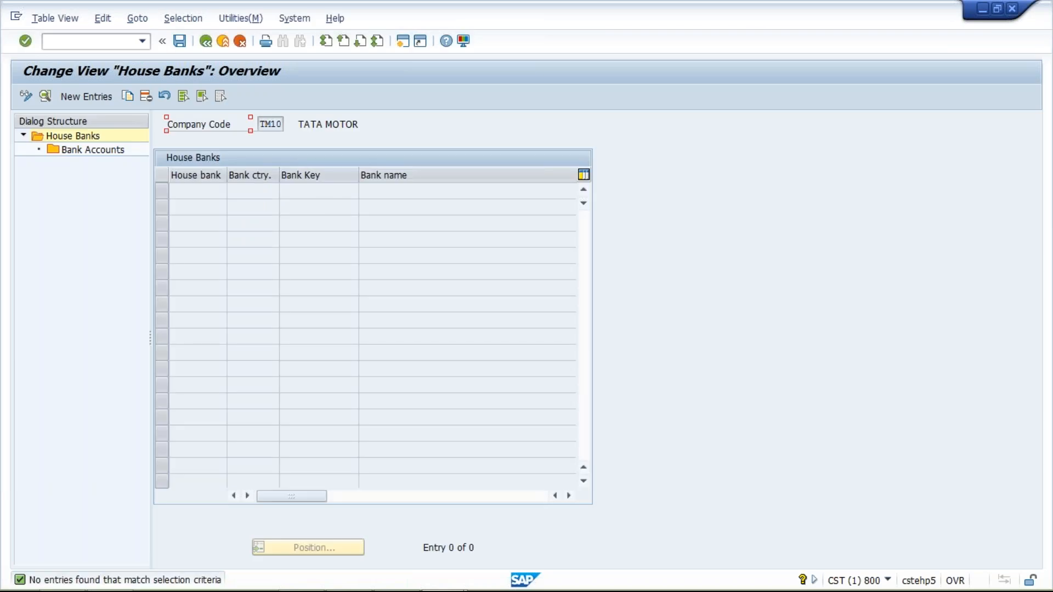
# Step: Add a new house bank HDFC with bank country IN and bank key HDFC, and request creation of the bank
pyautogui.click(91, 104)
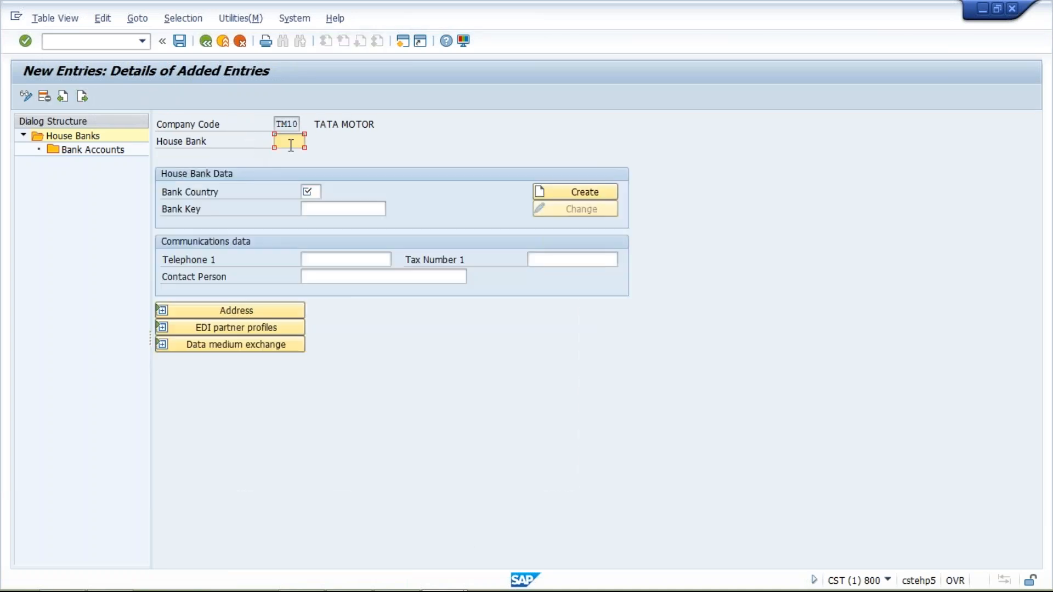
pyautogui.write('HDFC')
pyautogui.click(308, 192)
pyautogui.write('IN')
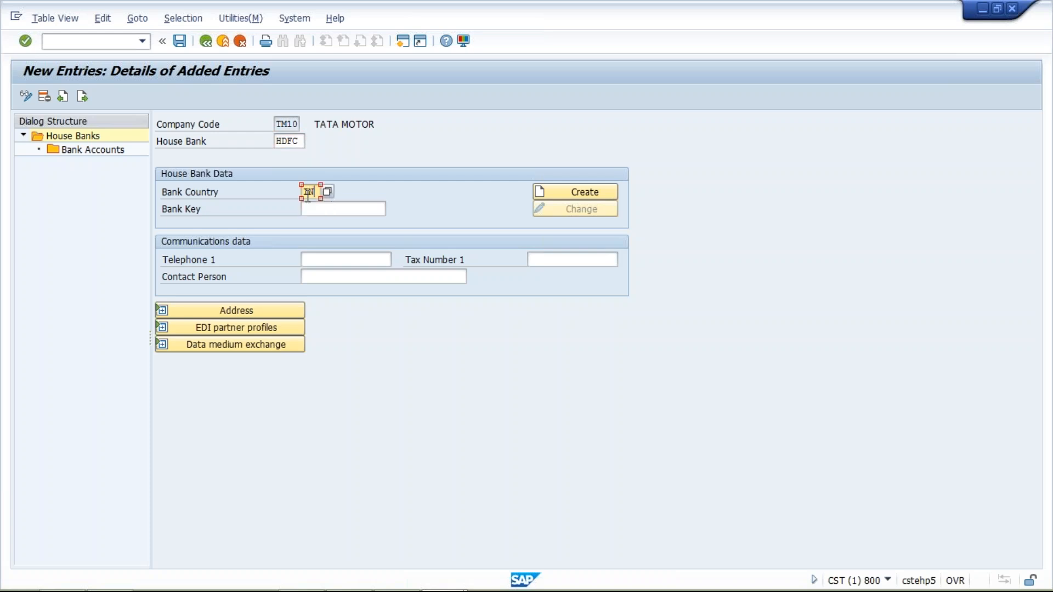
pyautogui.click(332, 209)
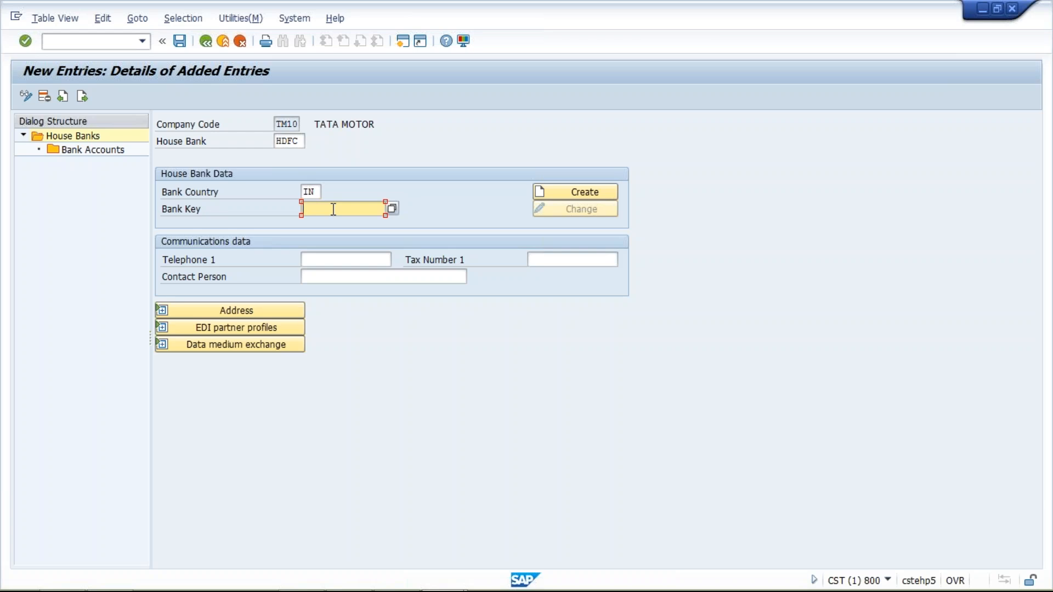
pyautogui.click(332, 209)
pyautogui.click(340, 225)
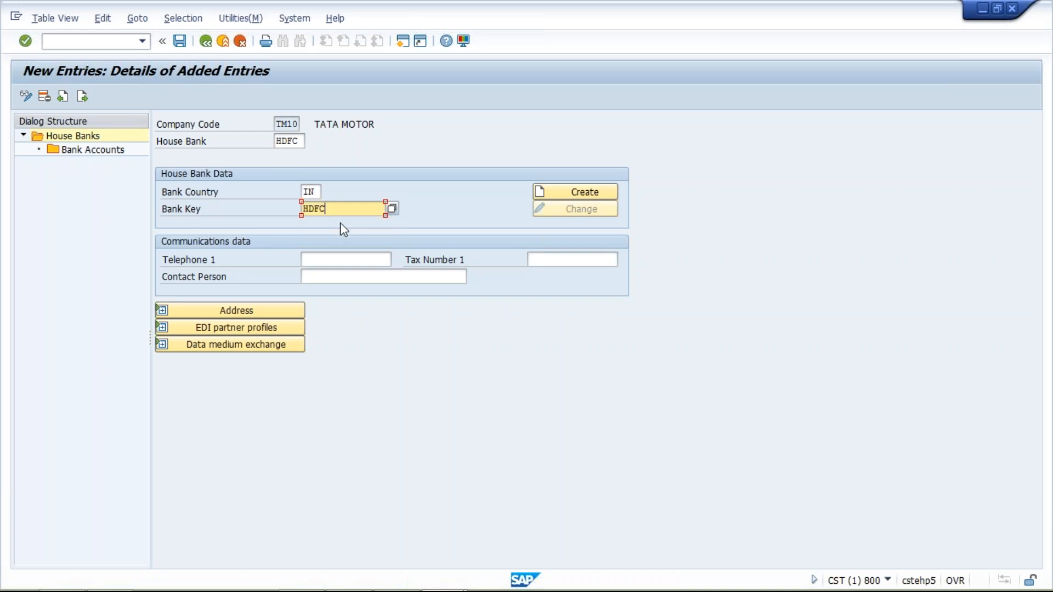
pyautogui.click(586, 194)
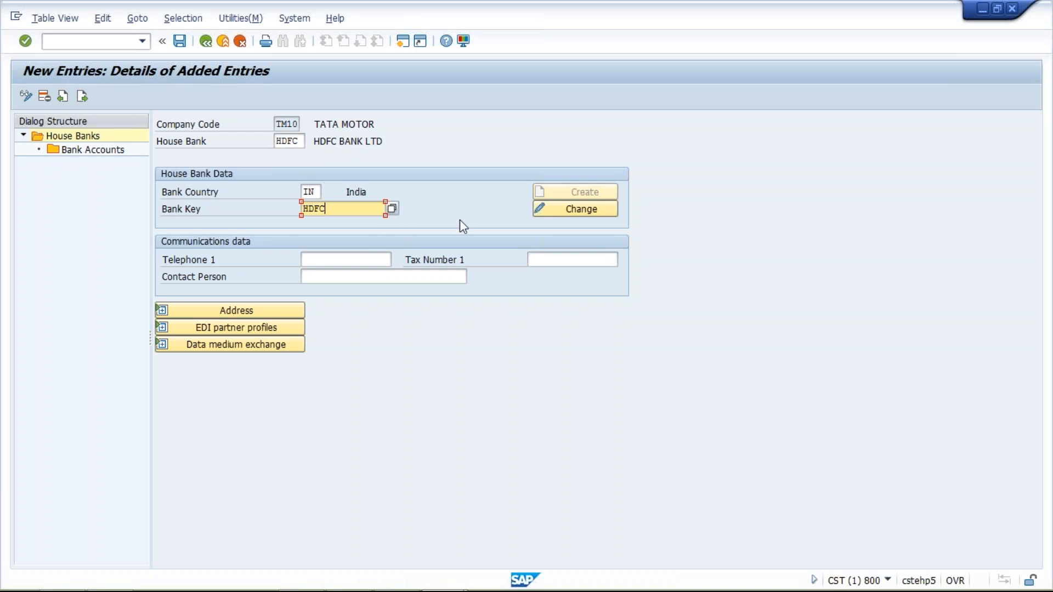
# Step: Review the HDFC bank master data, including name, region, street, city, branch and SWIFT code, and expand the house bank's address details
pyautogui.click(578, 214)
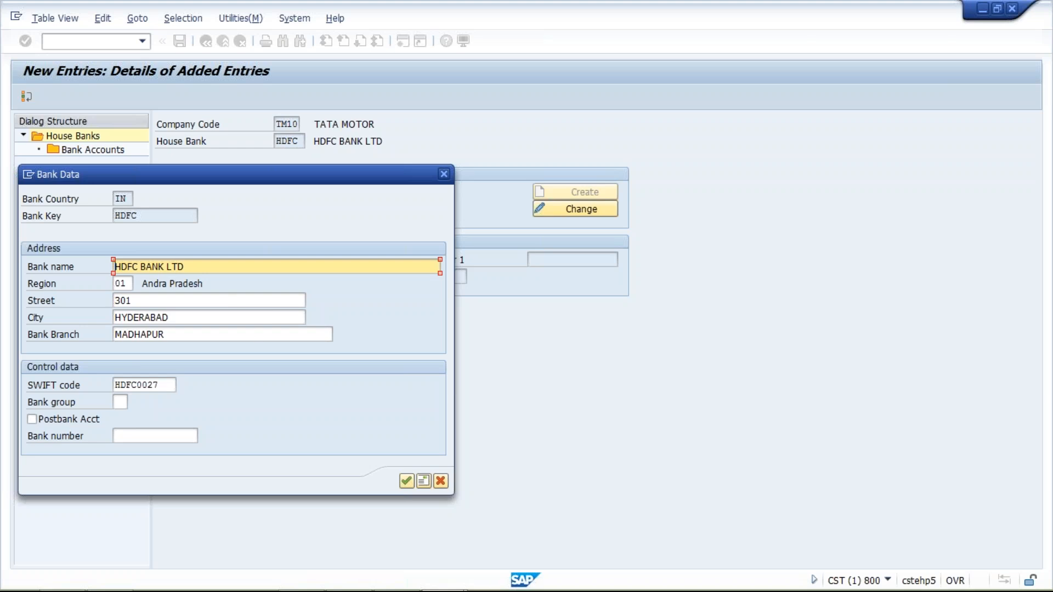
pyautogui.click(196, 267)
pyautogui.click(127, 284)
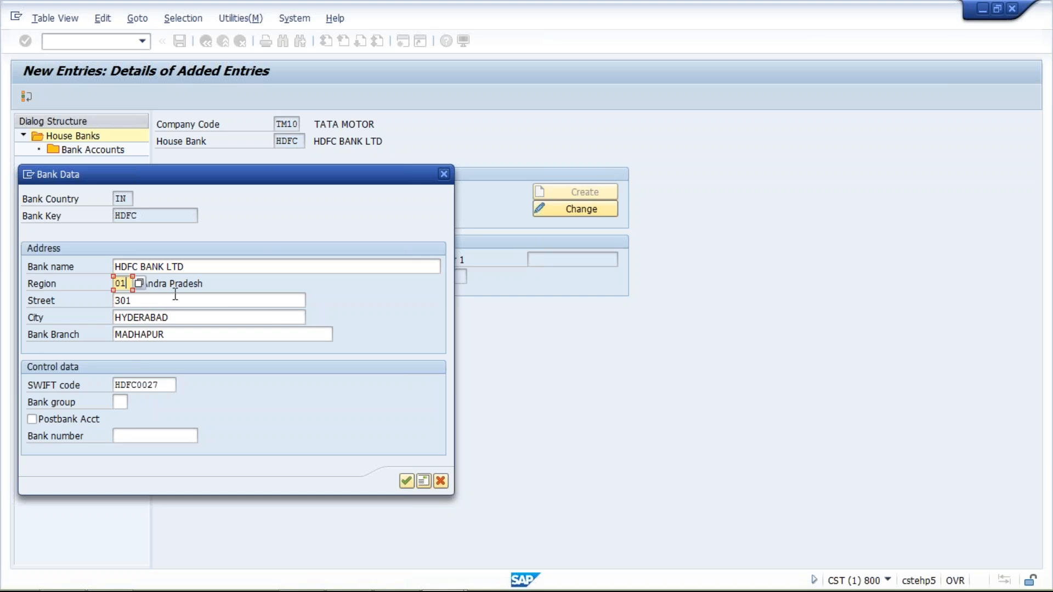
pyautogui.click(208, 286)
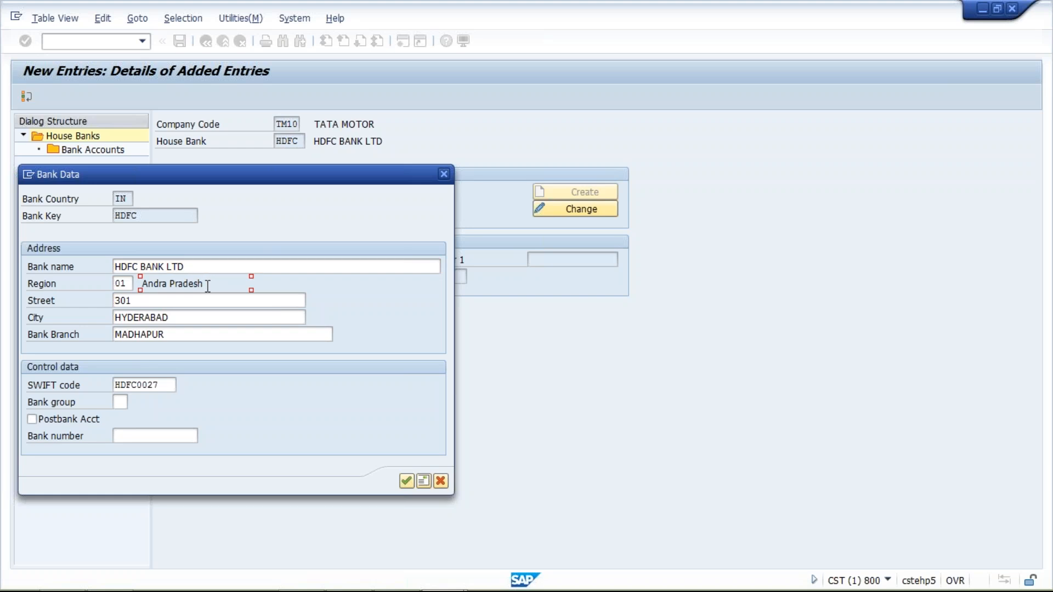
pyautogui.click(177, 301)
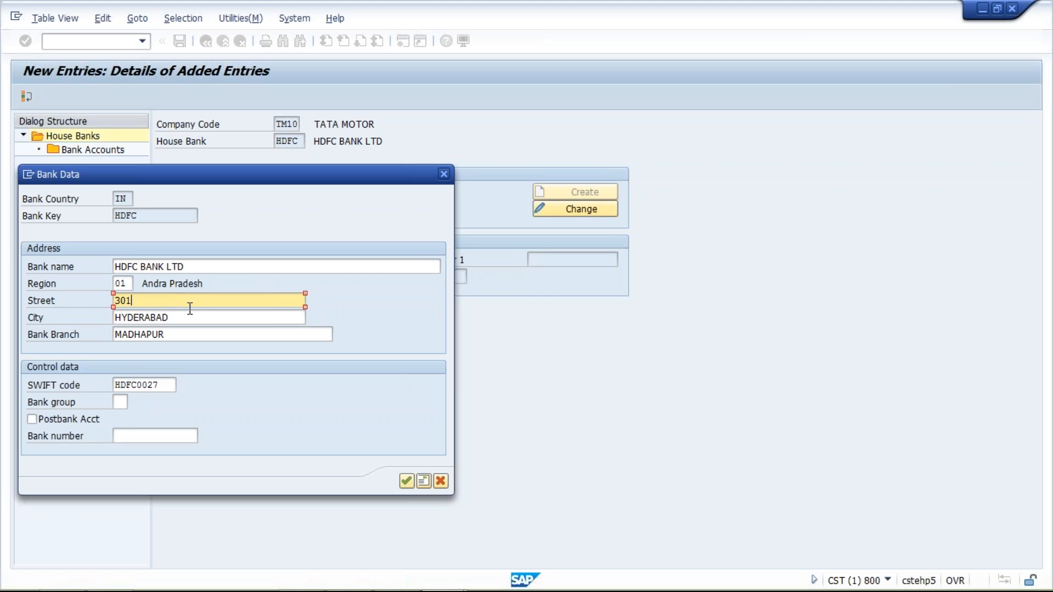
pyautogui.click(190, 317)
pyautogui.click(205, 334)
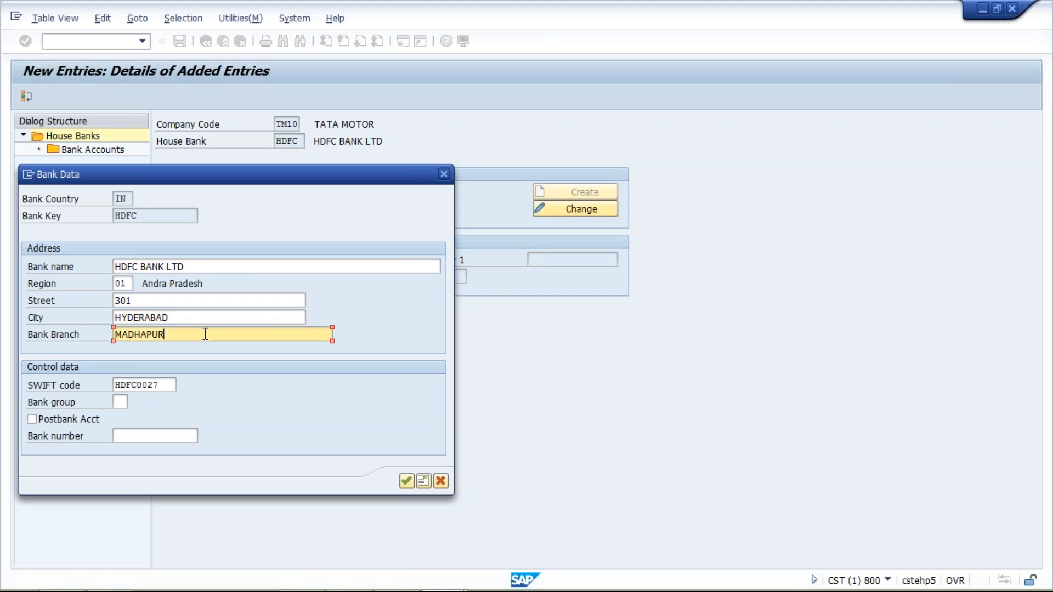
pyautogui.click(161, 386)
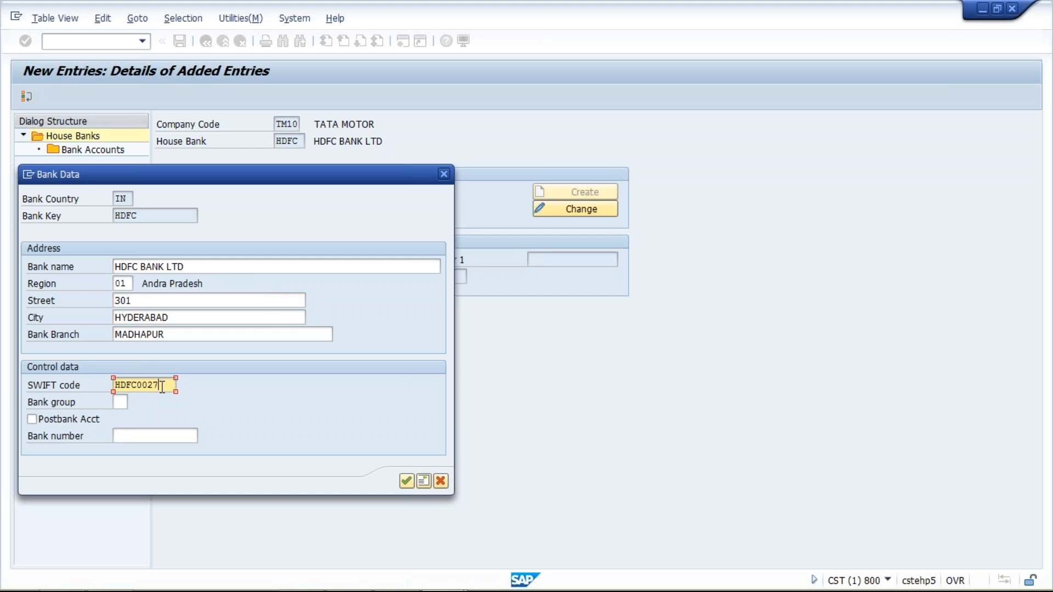
pyautogui.click(406, 481)
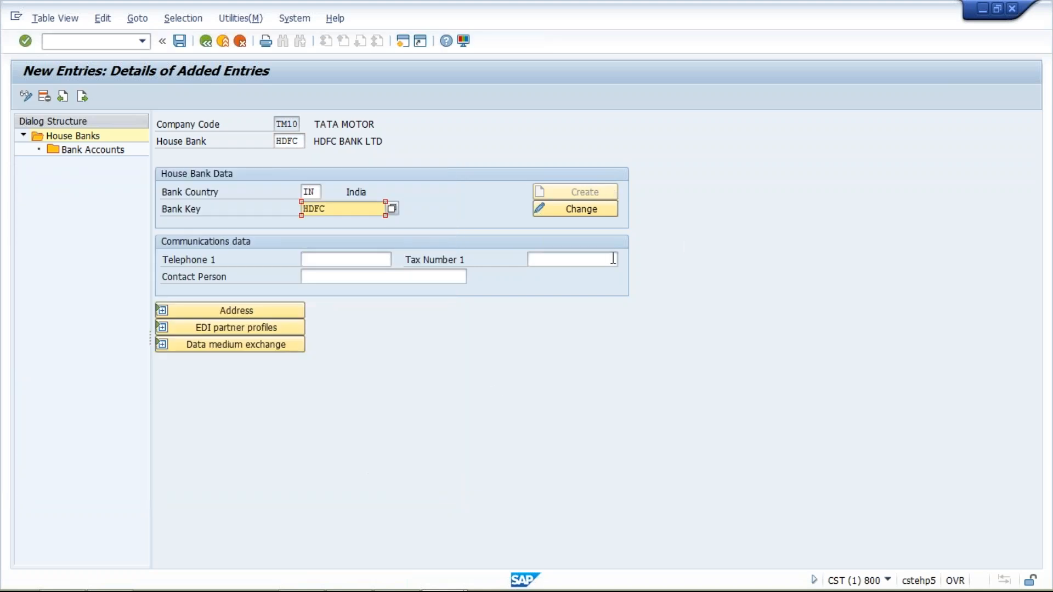
pyautogui.click(161, 312)
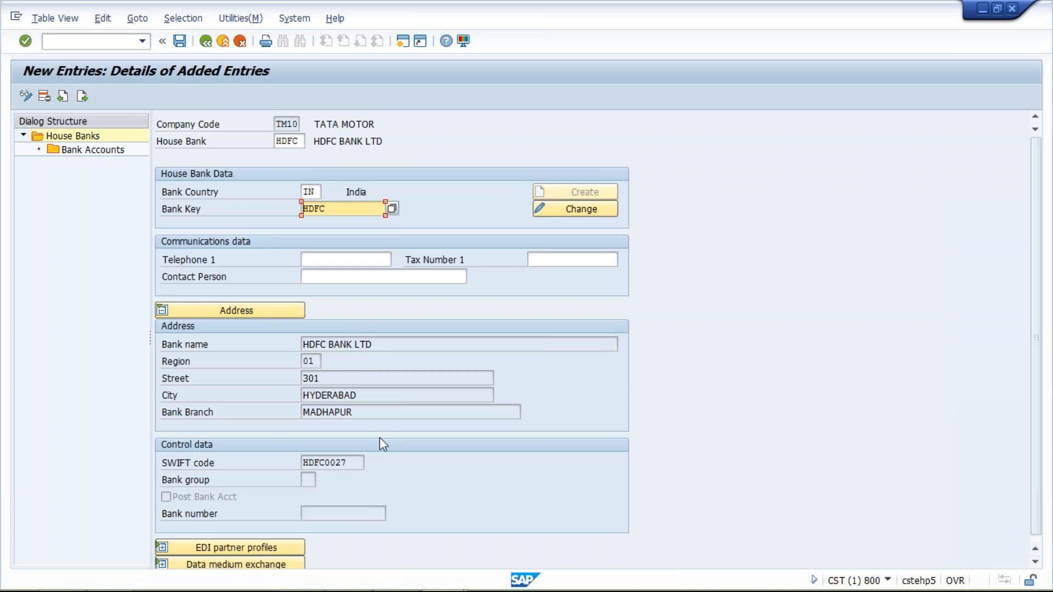
pyautogui.click(358, 462)
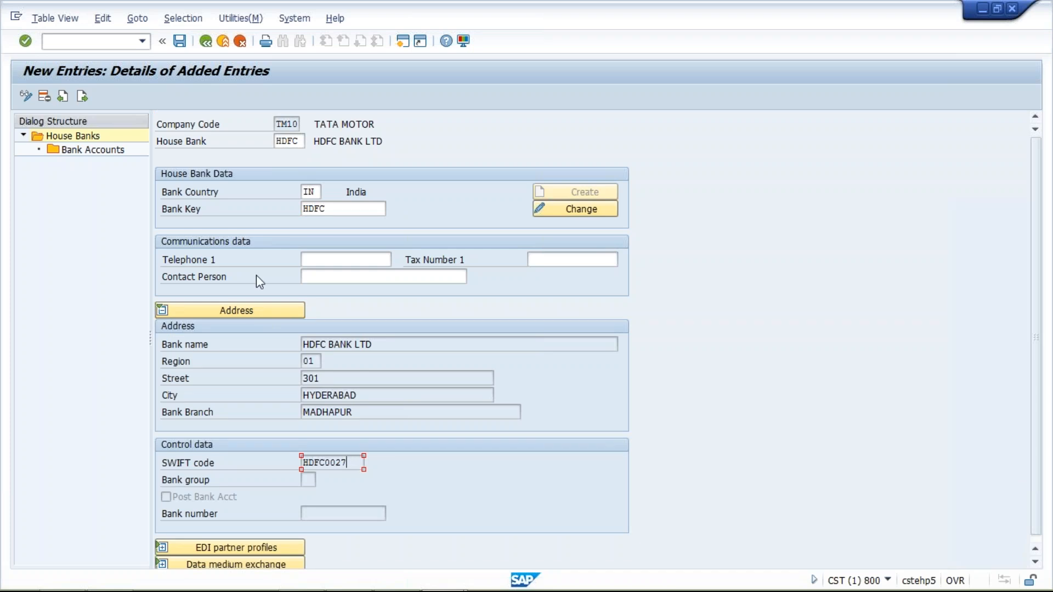
# Step: Start a new bank account entry for house bank HDFC with account ID HDFC1 and description HDFC BANK ACT
pyautogui.doubleClick(110, 153)
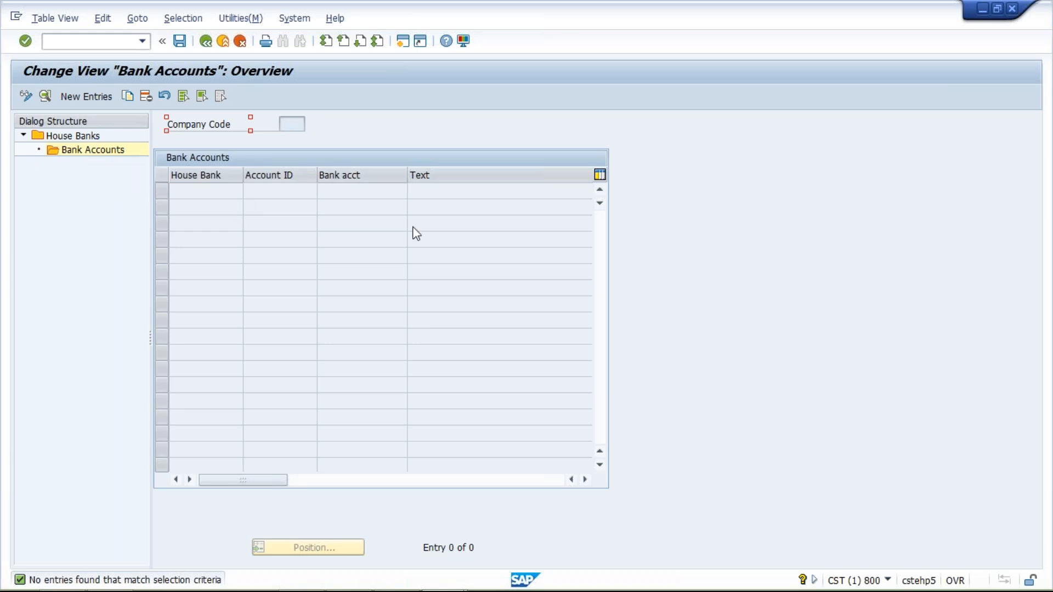
pyautogui.click(83, 97)
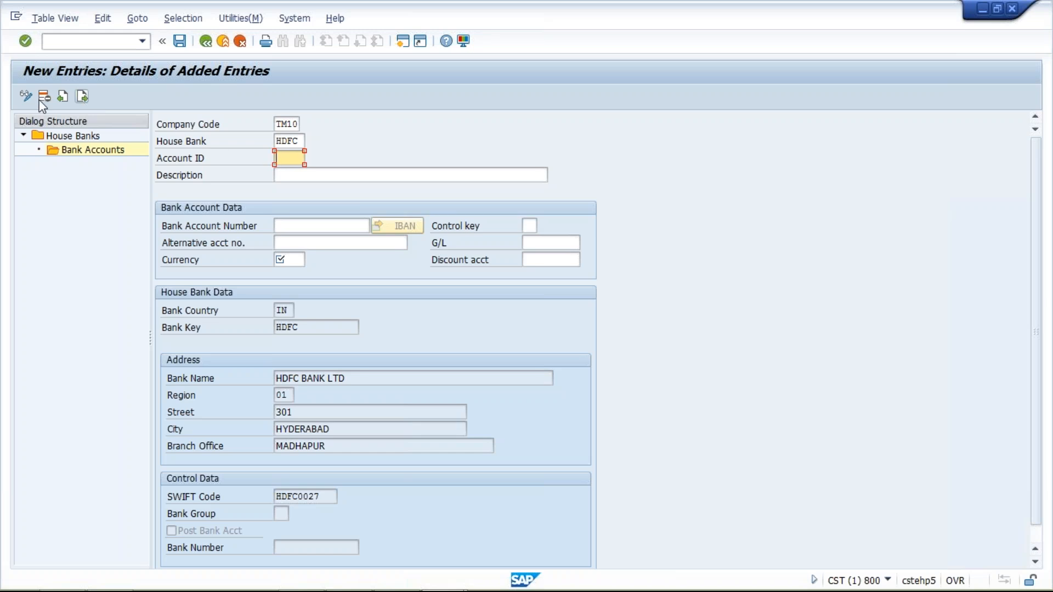
pyautogui.moveTo(300, 141); pyautogui.dragTo(266, 141)
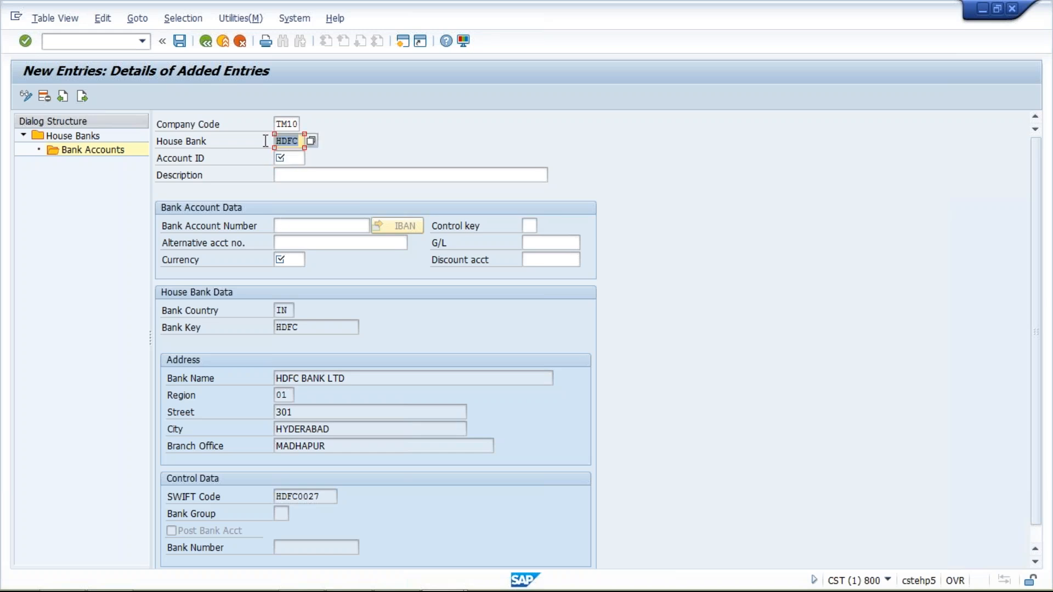
pyautogui.click(289, 159)
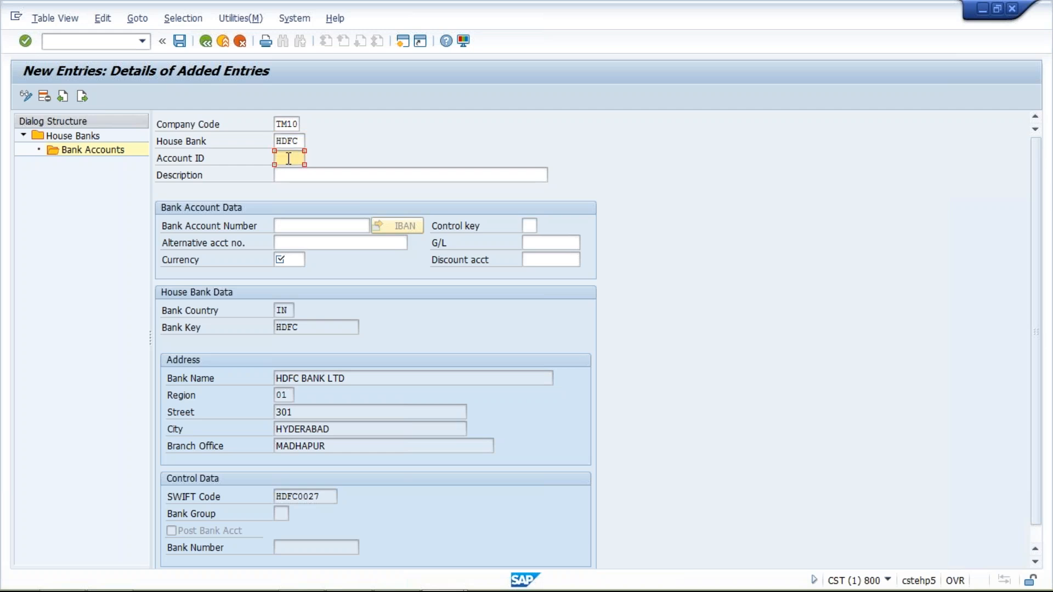
pyautogui.write('H')
pyautogui.press('Down')
pyautogui.press('Return')
pyautogui.click(339, 172)
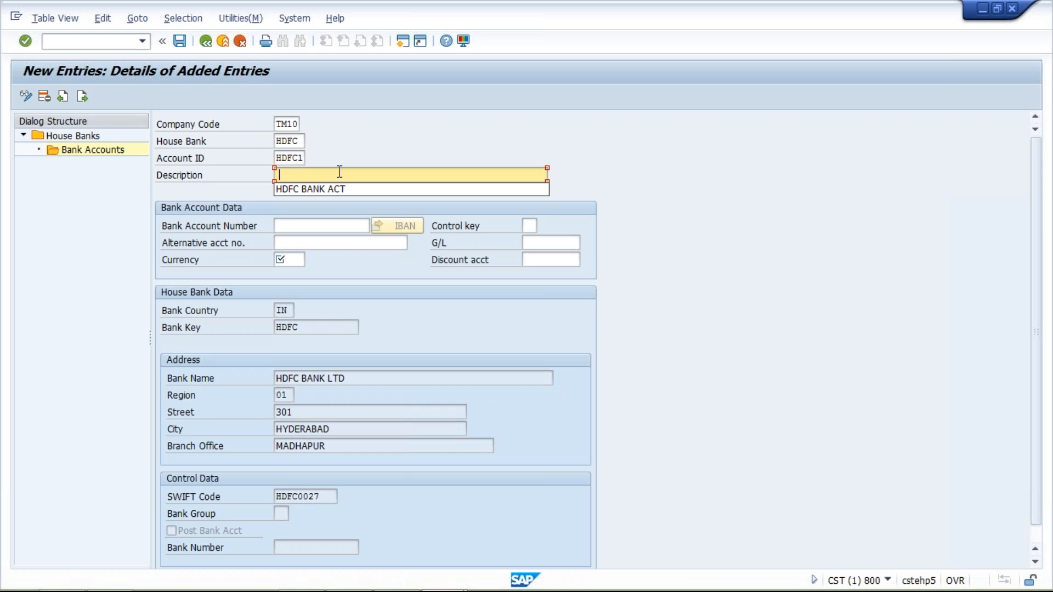
pyautogui.click(341, 189)
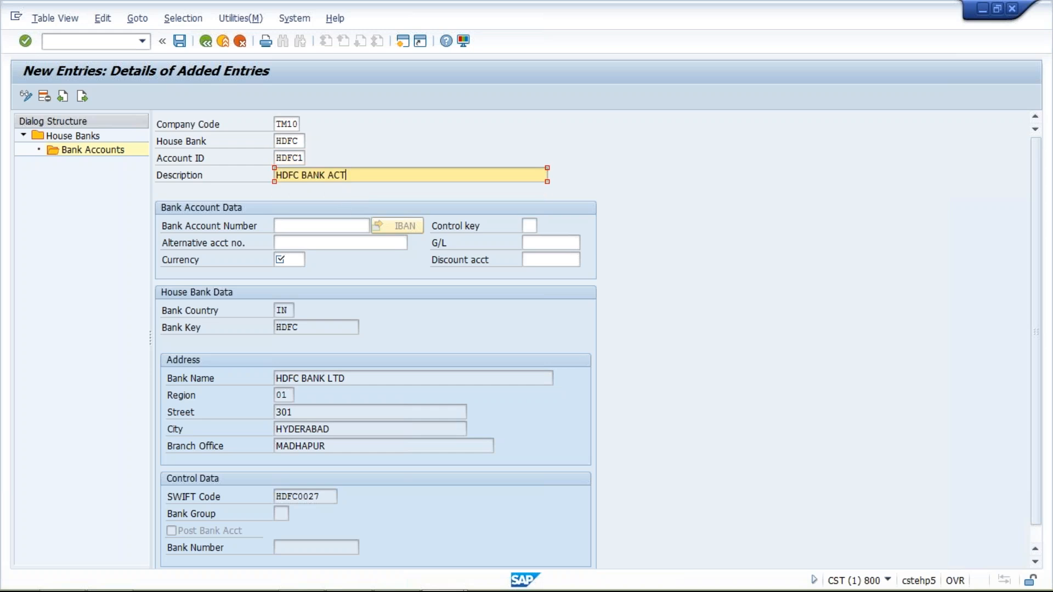
# Step: Fill in the bank account number, set the currency to INR and the G/L account to 1000, and validate the entry
pyautogui.click(305, 225)
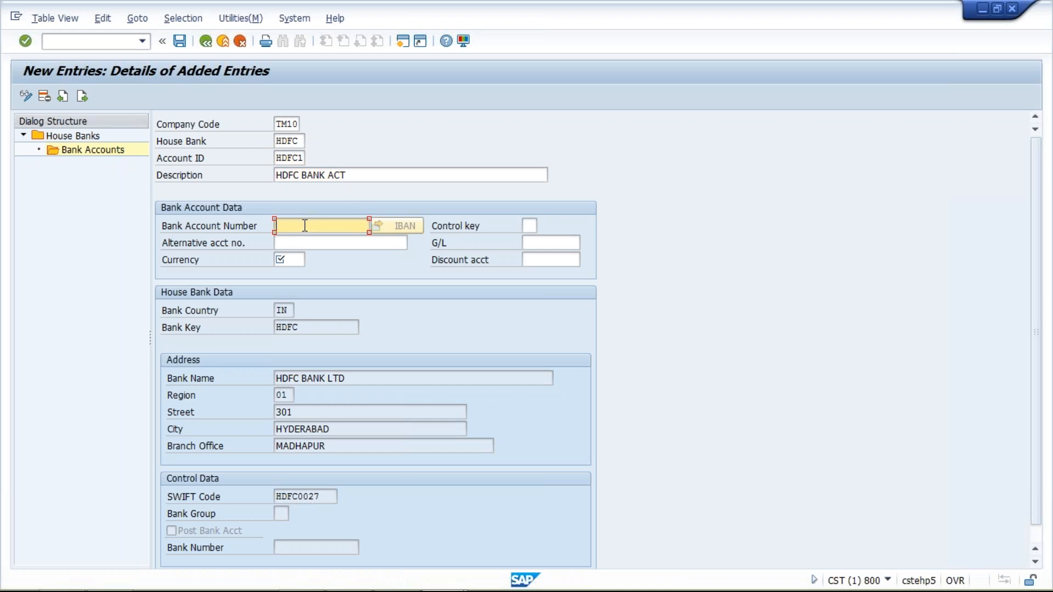
pyautogui.click(305, 225)
pyautogui.click(311, 241)
pyautogui.click(289, 262)
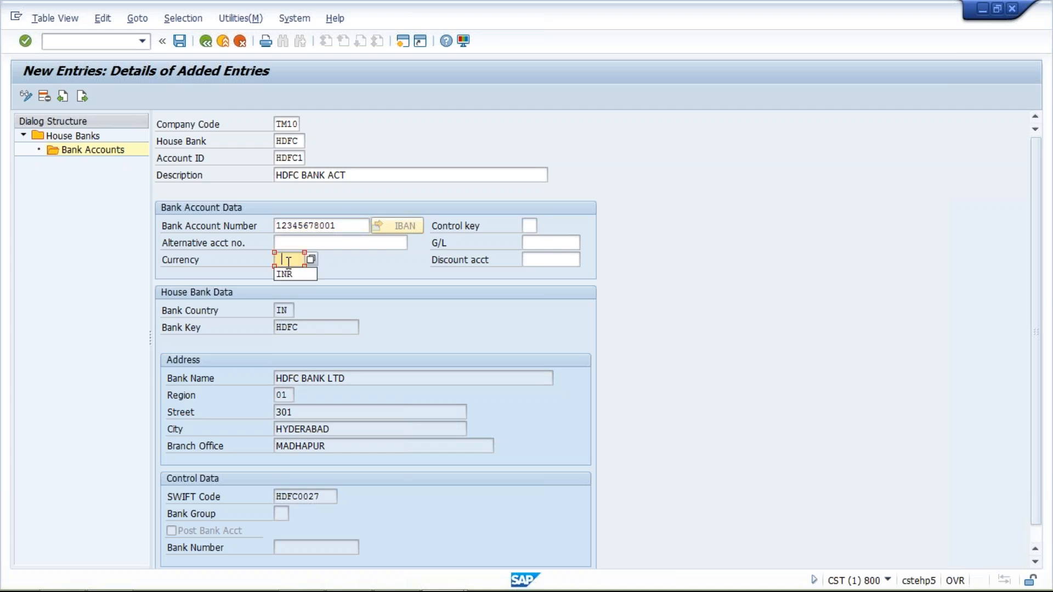
pyautogui.click(533, 243)
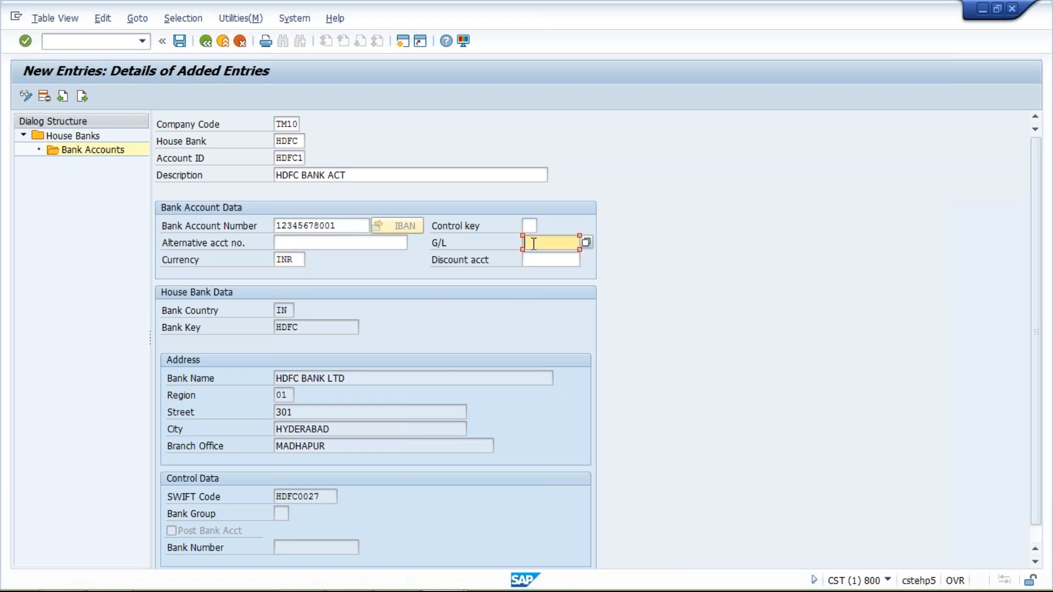
pyautogui.click(540, 258)
pyautogui.press('Return')
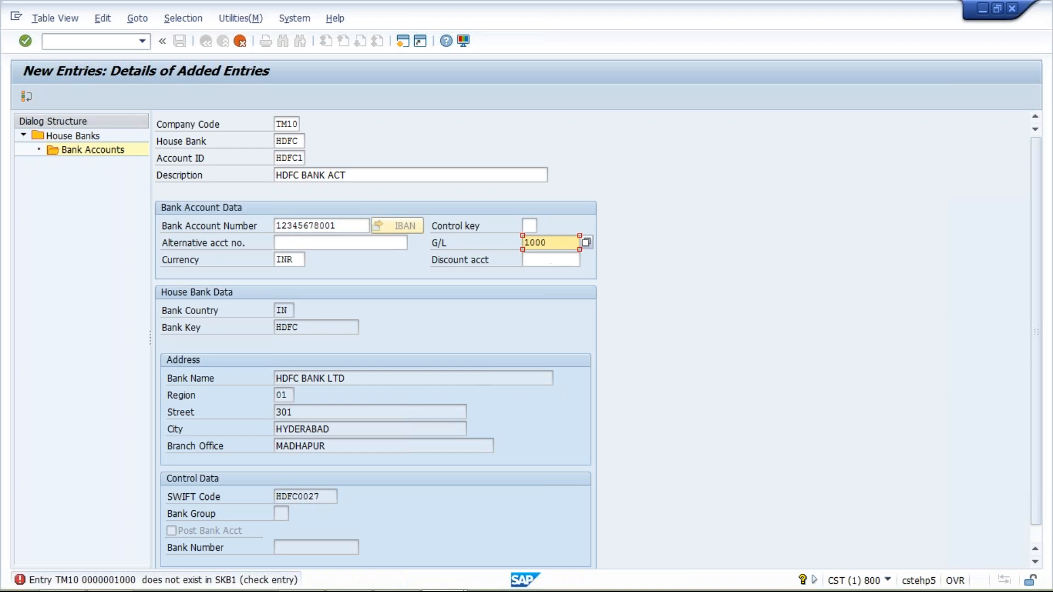
# Step: Try to change the company code of the bank account entry to TM04
pyautogui.click(289, 125)
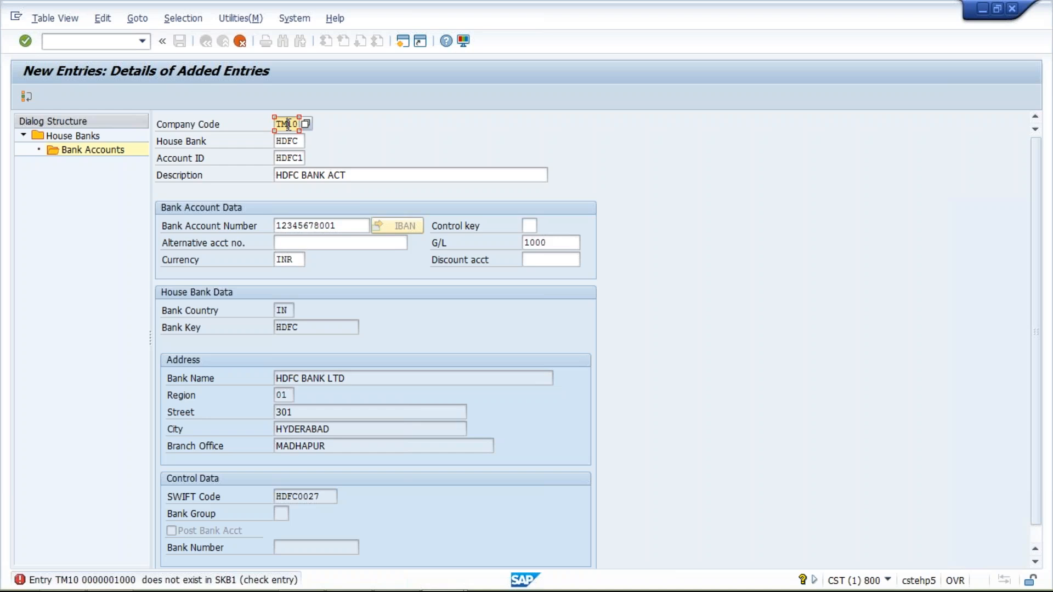
pyautogui.hotkey('alt', 'Tab')
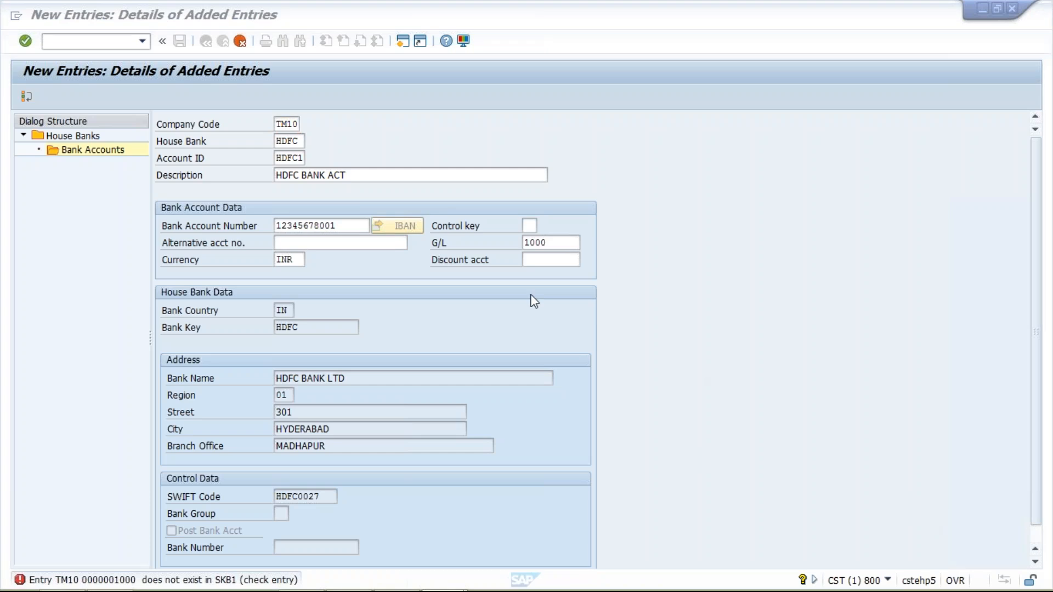
pyautogui.click(289, 124)
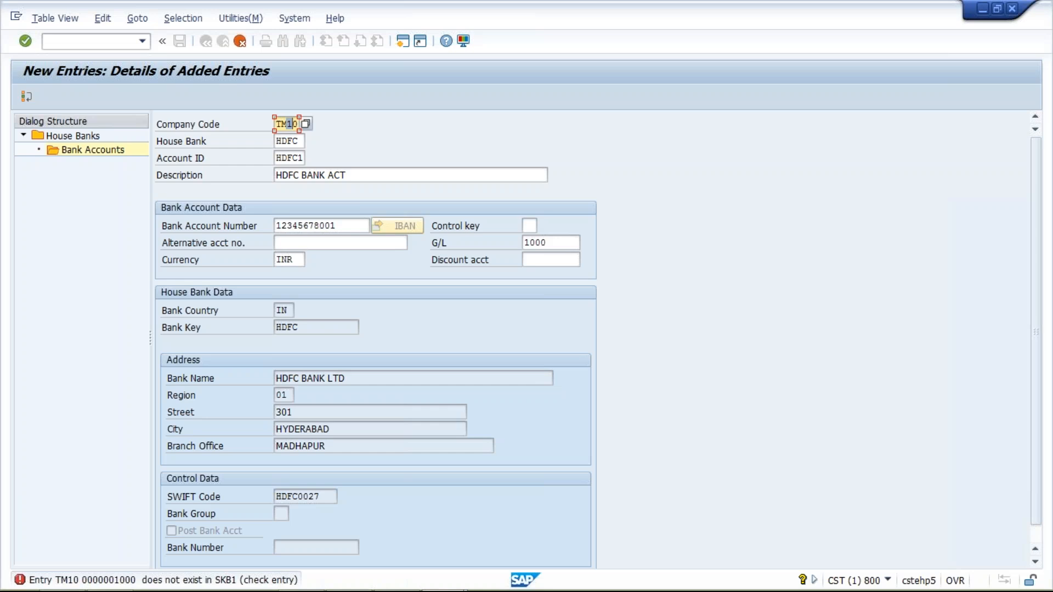
pyautogui.write('04')
pyautogui.press('Return')
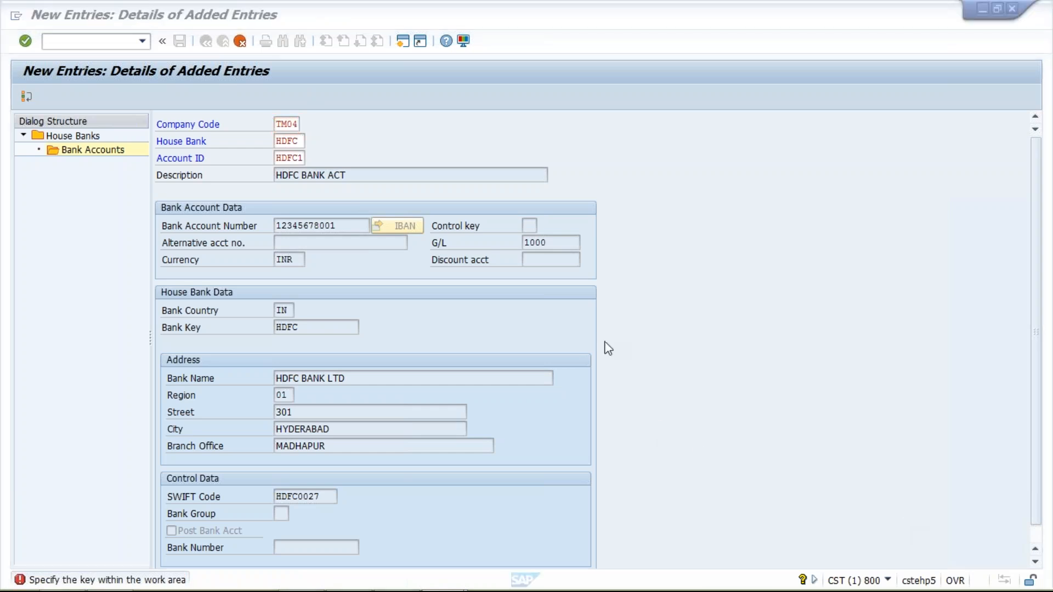
# Step: Discard the bank account entry and return to the payment program customizing overview
pyautogui.click(239, 42)
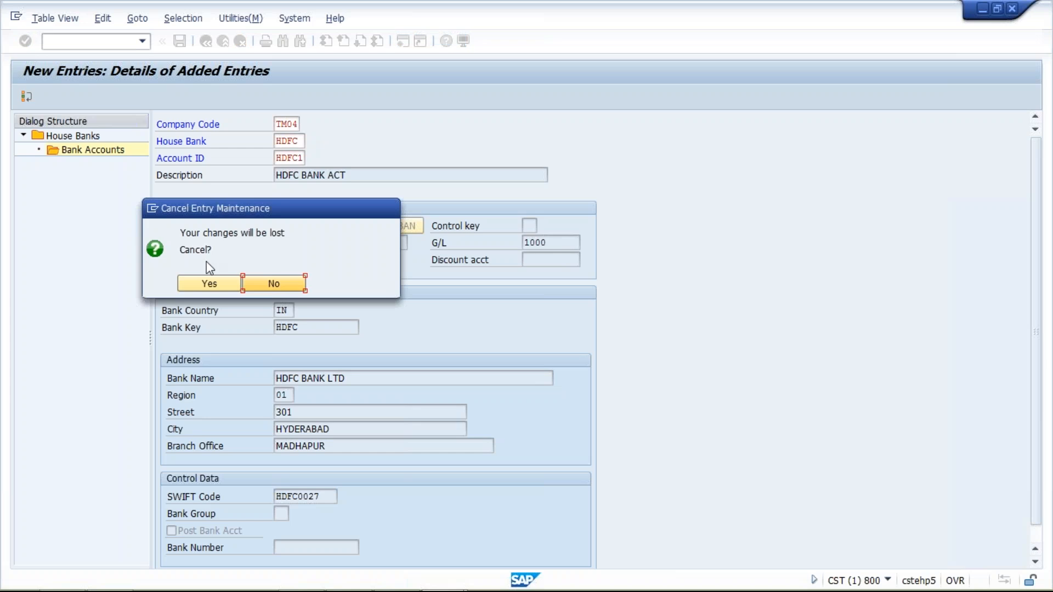
pyautogui.click(207, 281)
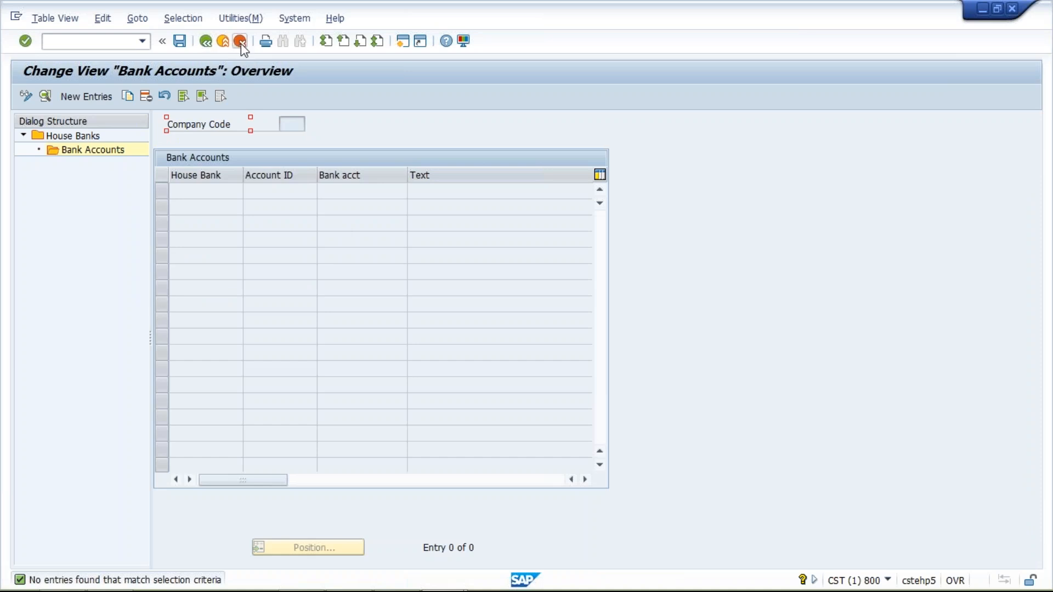
pyautogui.click(209, 45)
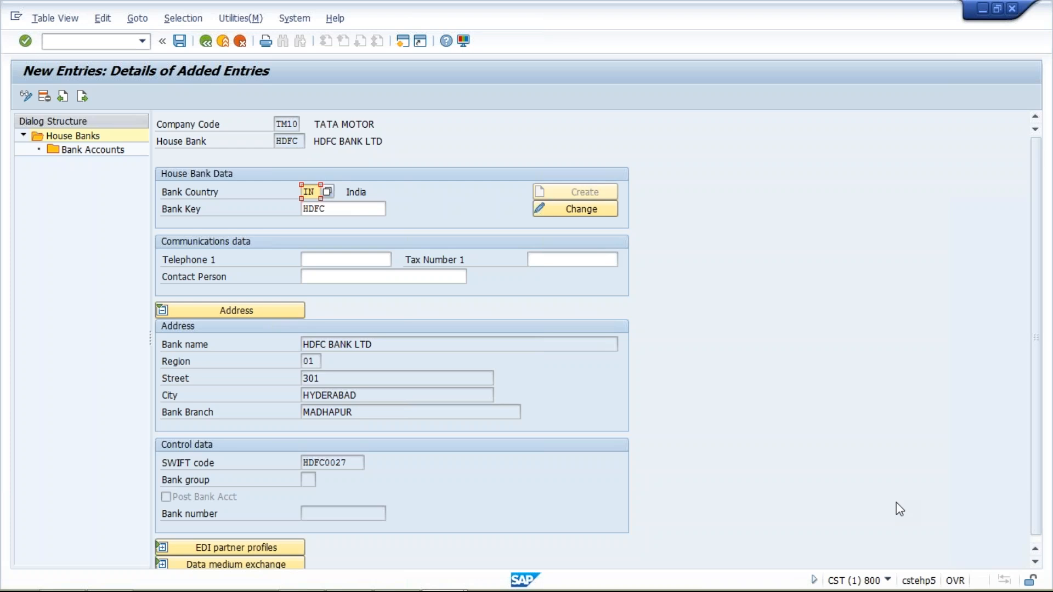
pyautogui.hotkey('shift', 'F3')
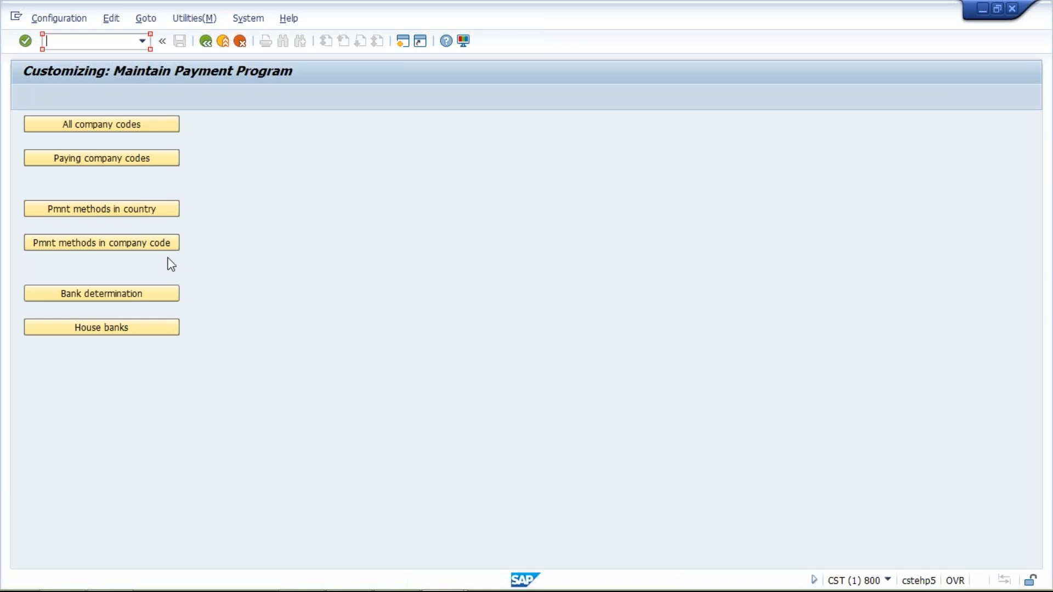
# Step: Open the house banks settings for company code TM04
pyautogui.click(91, 328)
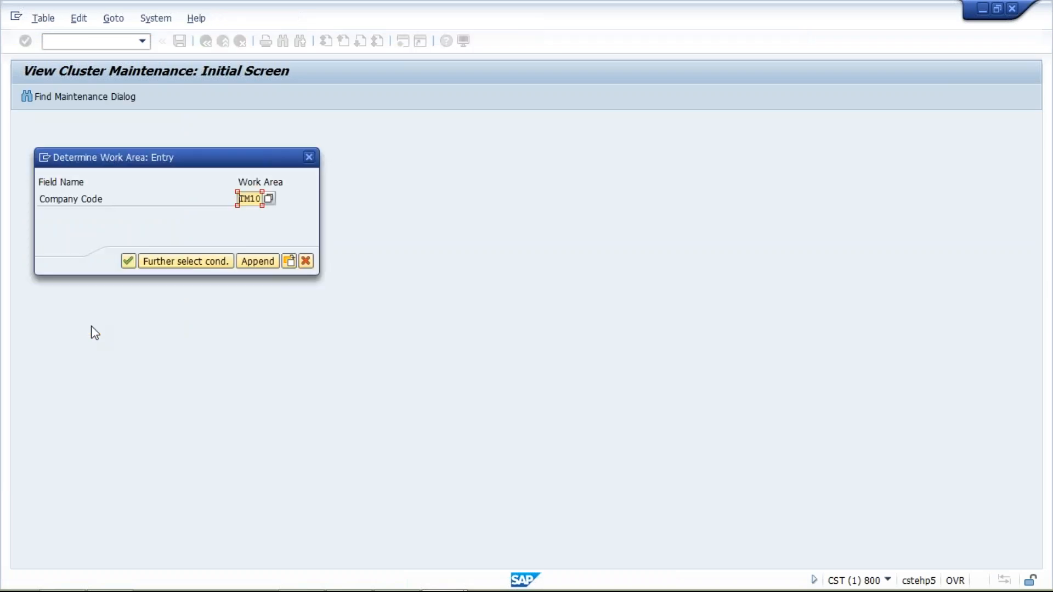
pyautogui.click(252, 199)
pyautogui.write('01')
pyautogui.press('BackSpace')
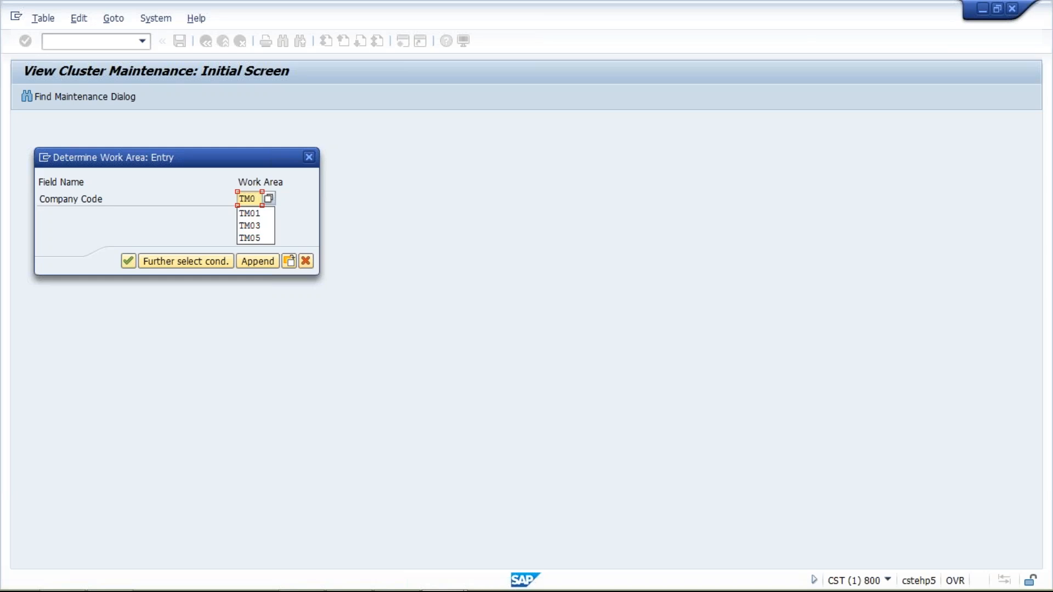
pyautogui.write('4')
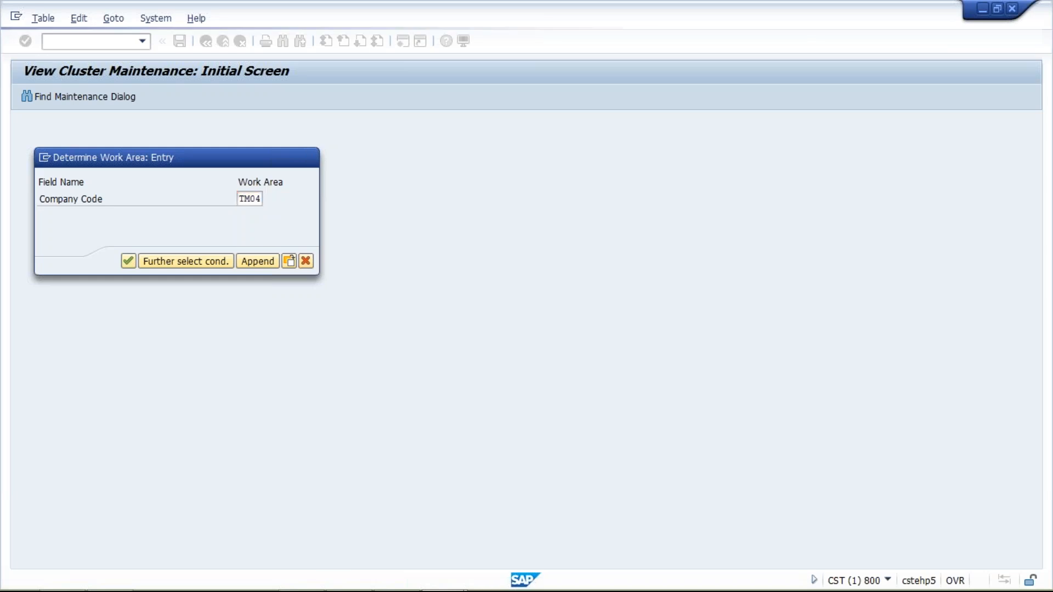
pyautogui.press('Return')
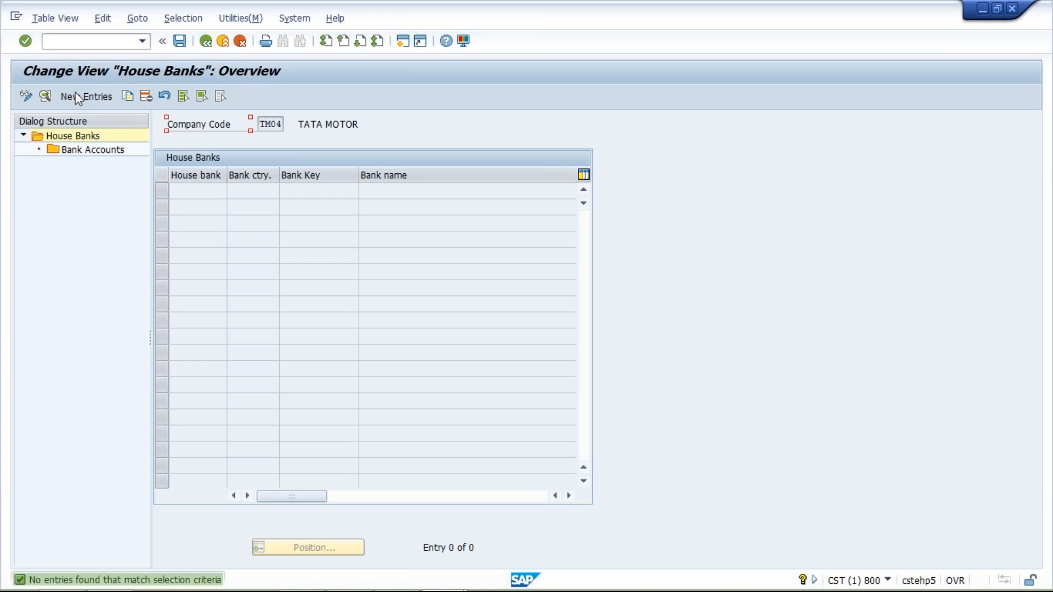
# Step: Add a new house bank HDFC with bank country IN and bank key HDFC, and open its bank accounts
pyautogui.click(84, 95)
pyautogui.click(297, 138)
pyautogui.click(299, 156)
pyautogui.click(309, 192)
pyautogui.click(309, 206)
pyautogui.click(331, 209)
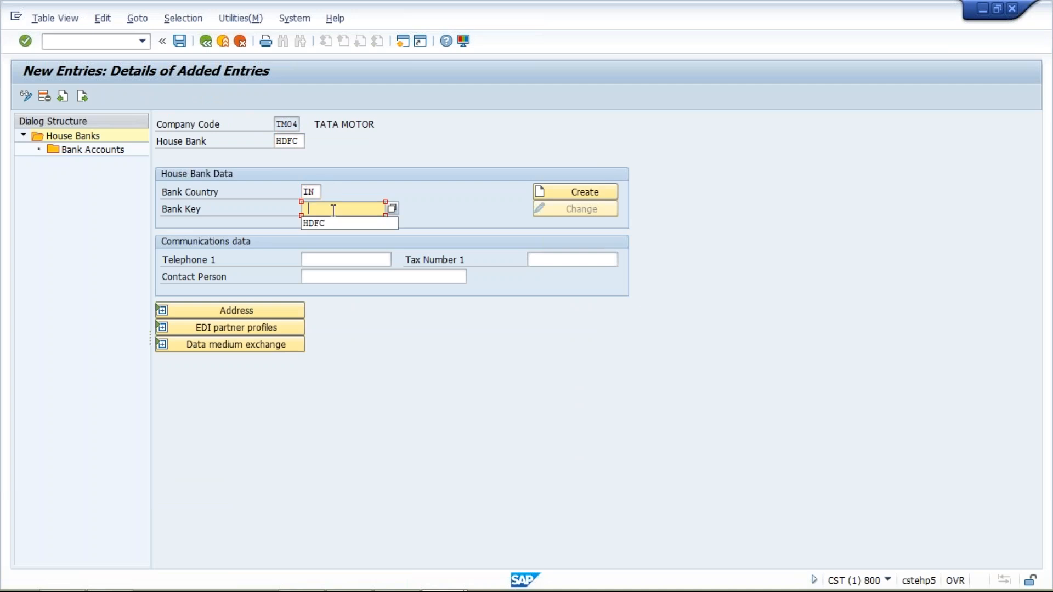
pyautogui.click(335, 226)
pyautogui.press('Return')
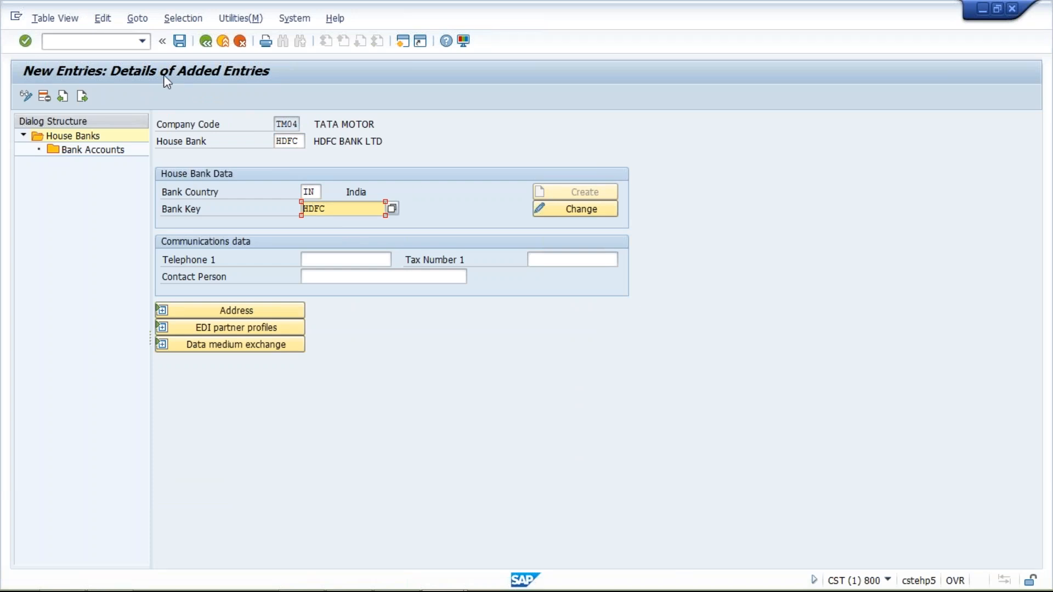
pyautogui.click(114, 150)
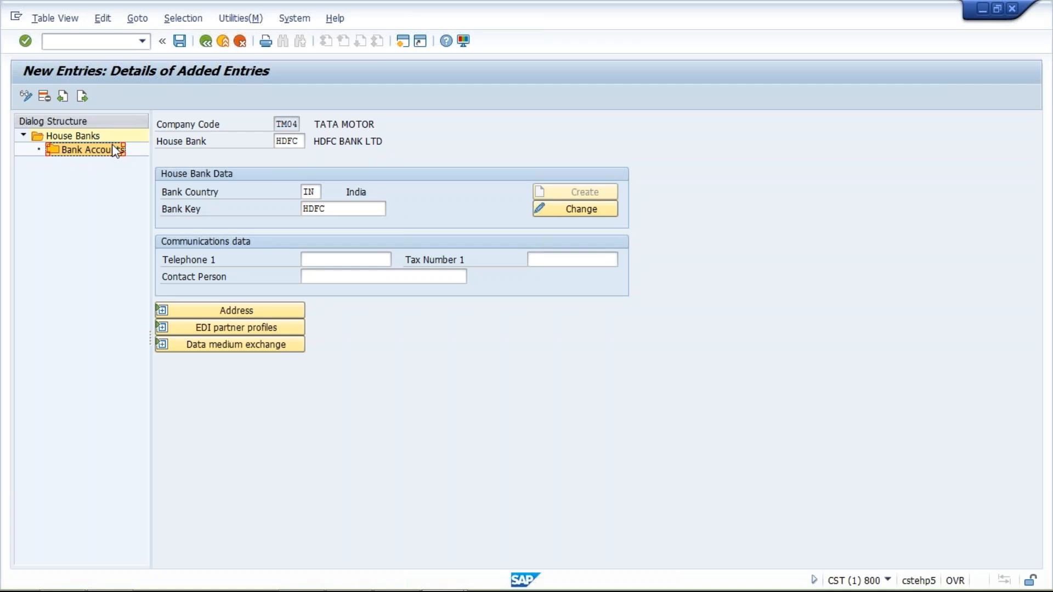
pyautogui.doubleClick(116, 150)
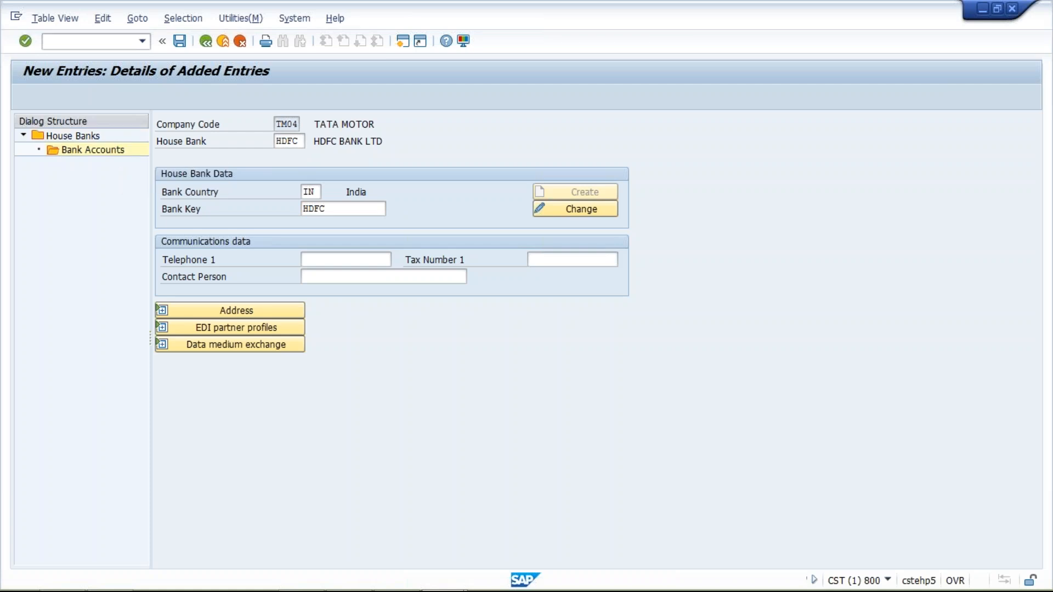
# Step: Start a new bank account entry for house bank HDFC with account ID HDFC1 and description HDFC BANK ACT
pyautogui.click(101, 97)
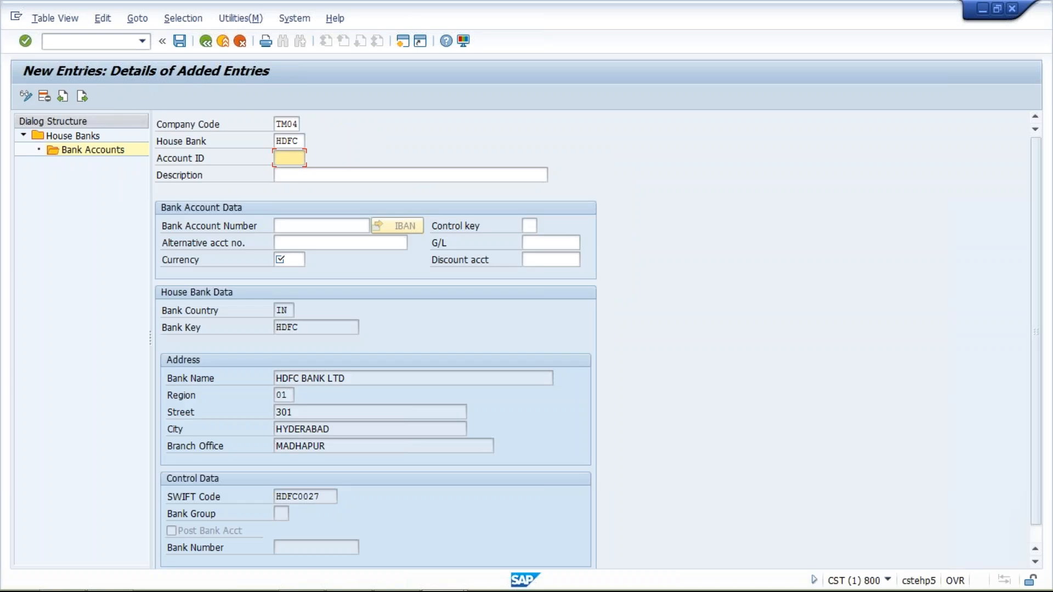
pyautogui.write('HDFC1')
pyautogui.click(293, 174)
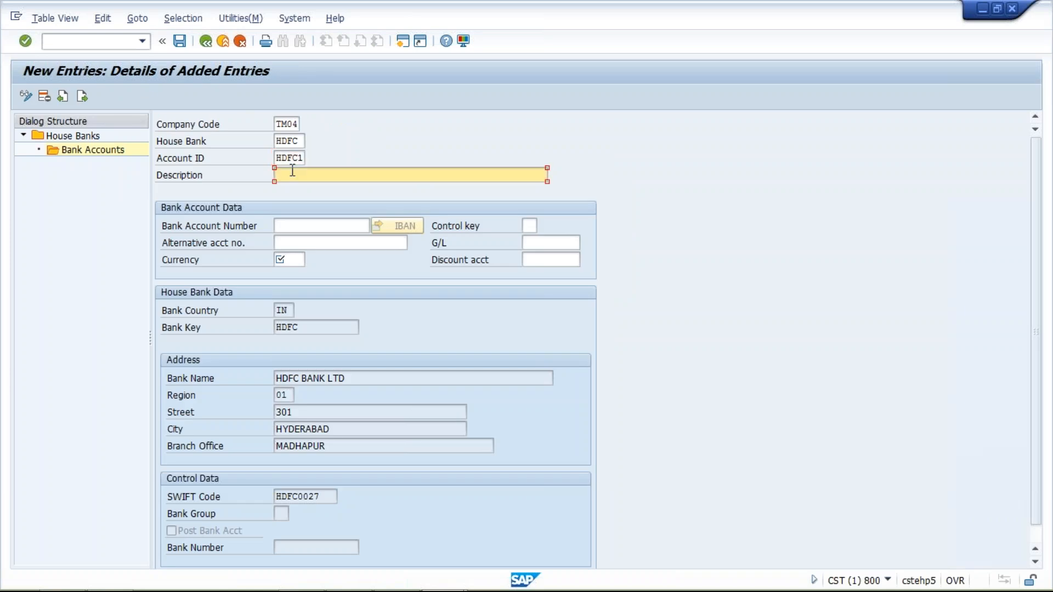
pyautogui.click(298, 190)
pyautogui.click(295, 244)
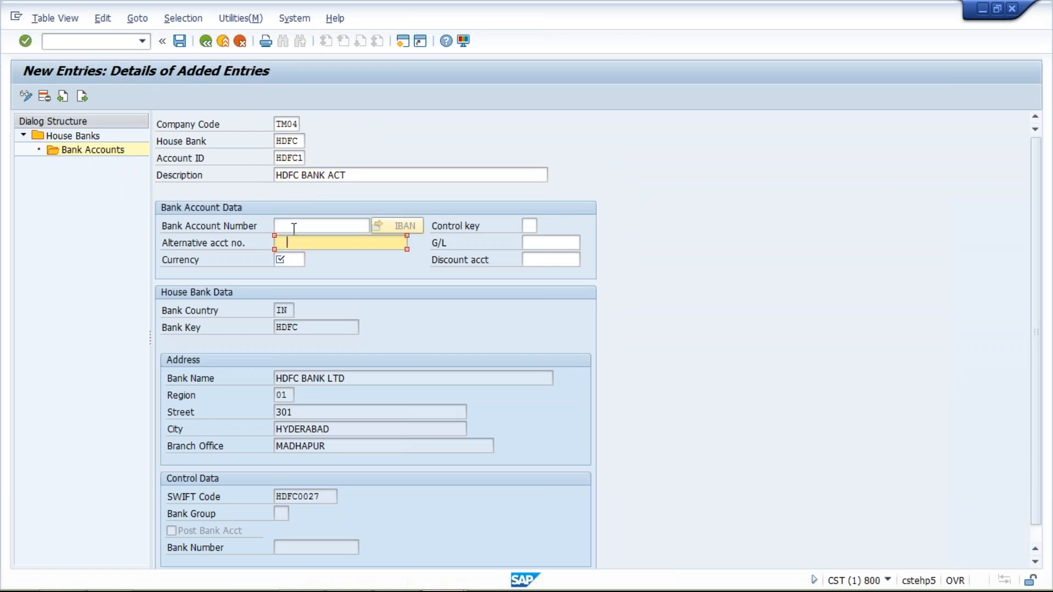
# Step: Enter the bank account number, and set the currency to INR and the G/L account to 1000
pyautogui.click(294, 227)
pyautogui.write('12345678001')
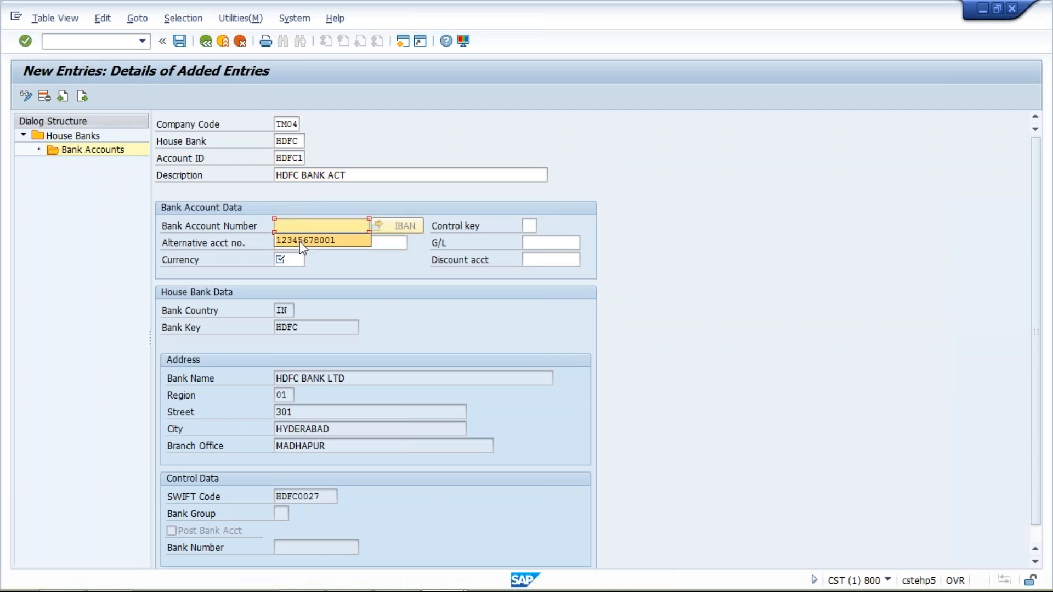
pyautogui.click(284, 259)
pyautogui.click(291, 273)
pyautogui.click(525, 243)
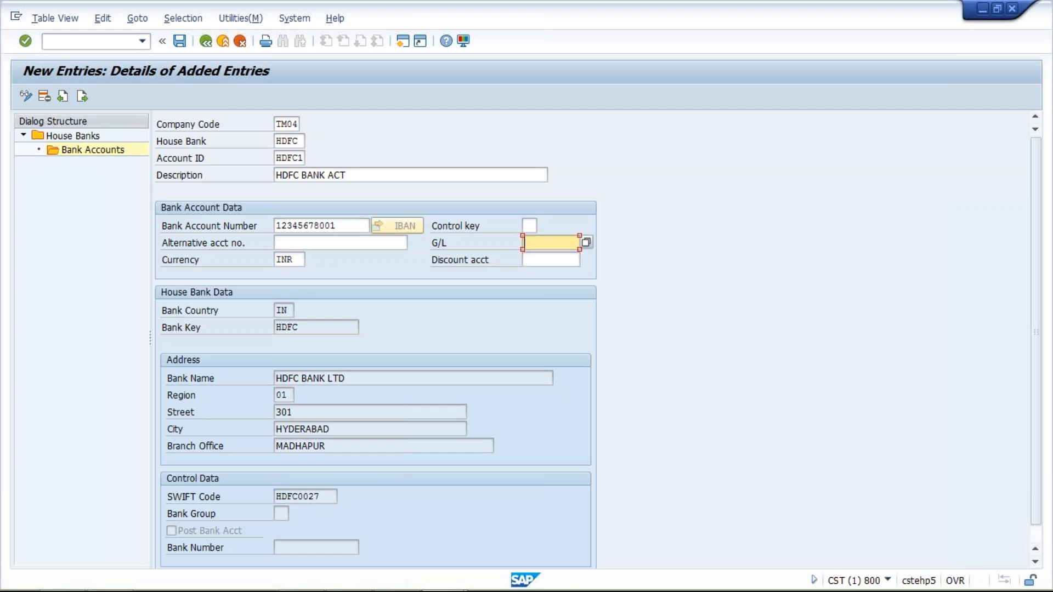
pyautogui.click(545, 260)
# Step: Save the bank account entry under customizing request CSTK902554
pyautogui.click(179, 41)
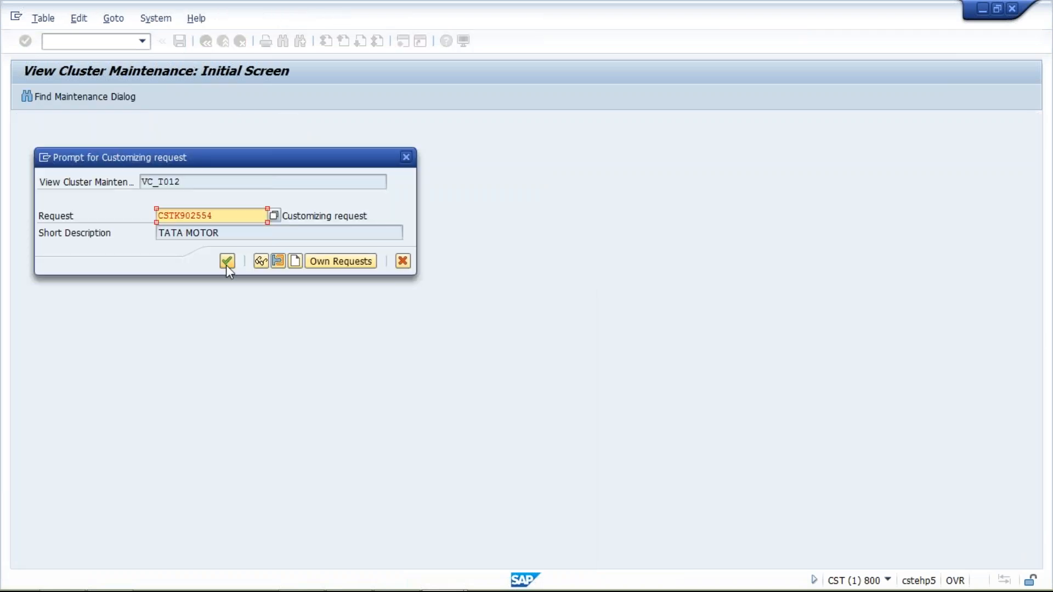
pyautogui.click(227, 263)
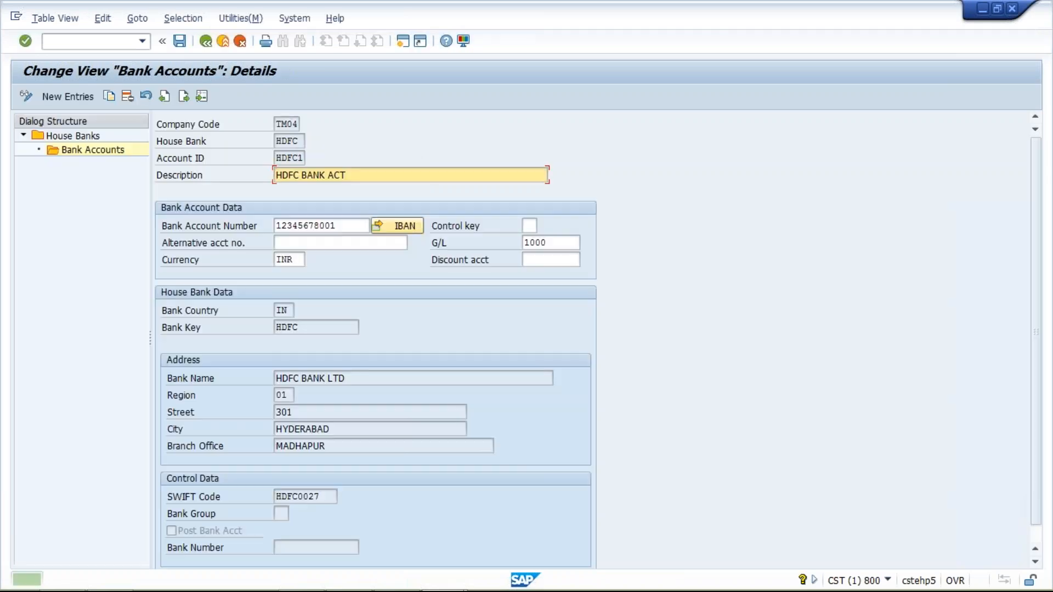
pyautogui.click(306, 141)
pyautogui.doubleClick(306, 140)
pyautogui.doubleClick(301, 158)
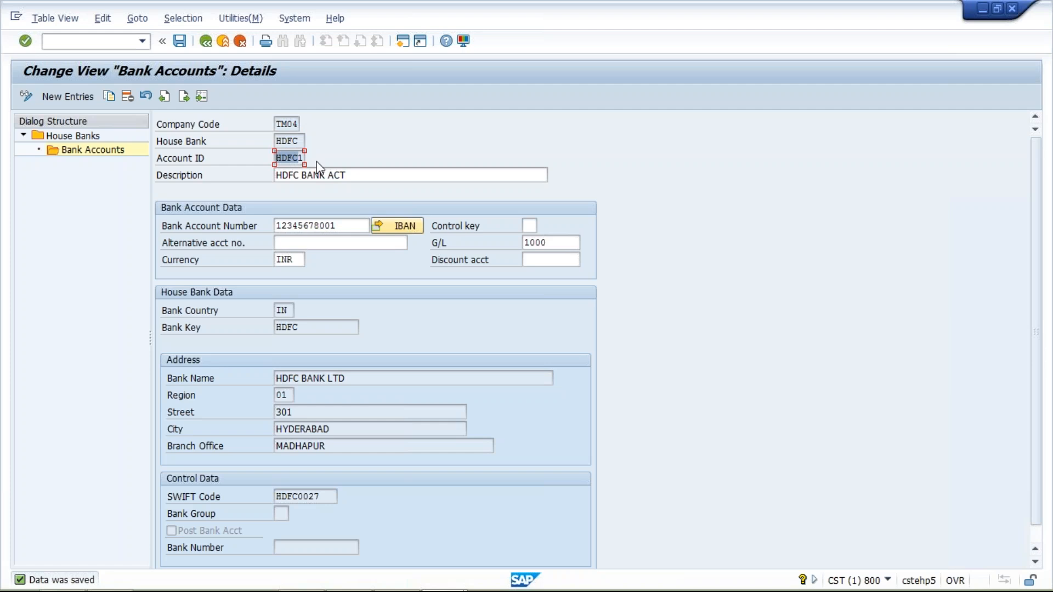
# Step: Leave the bank account and house bank views and return to the payment program customizing overview
pyautogui.click(207, 44)
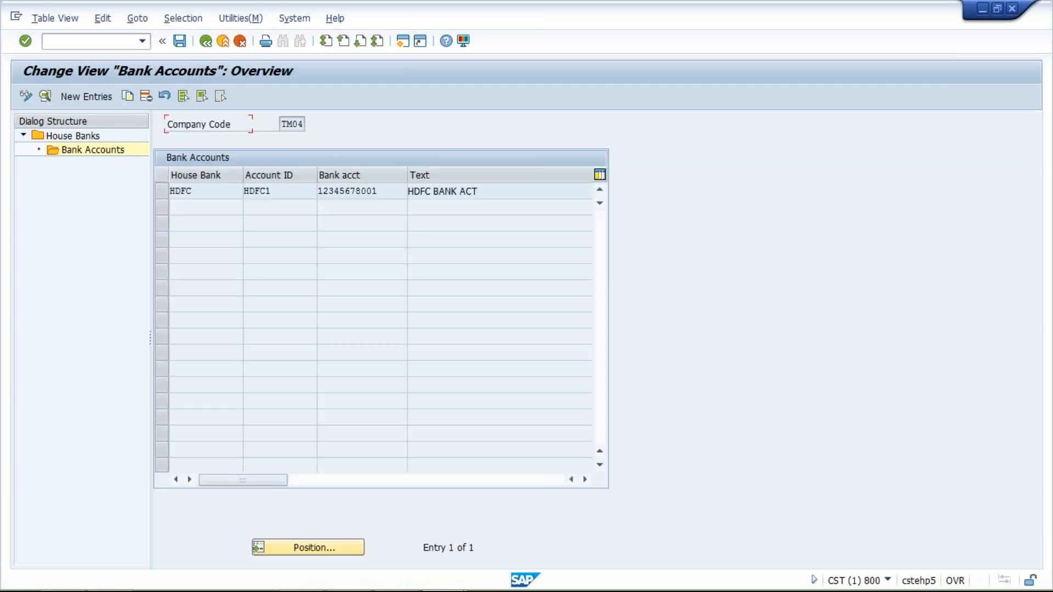
pyautogui.click(206, 42)
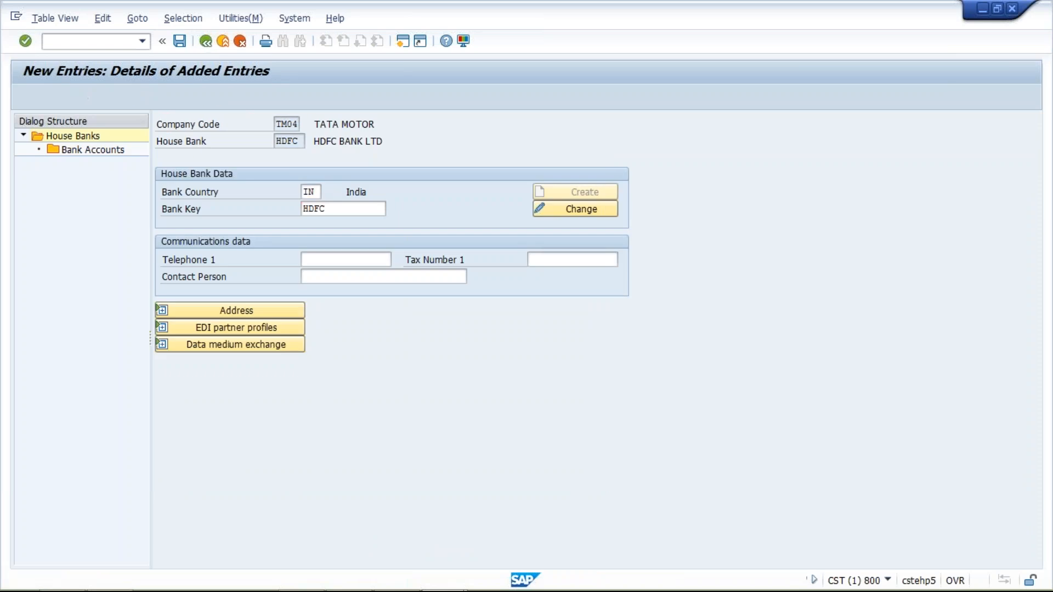
pyautogui.click(239, 41)
pyautogui.click(239, 41)
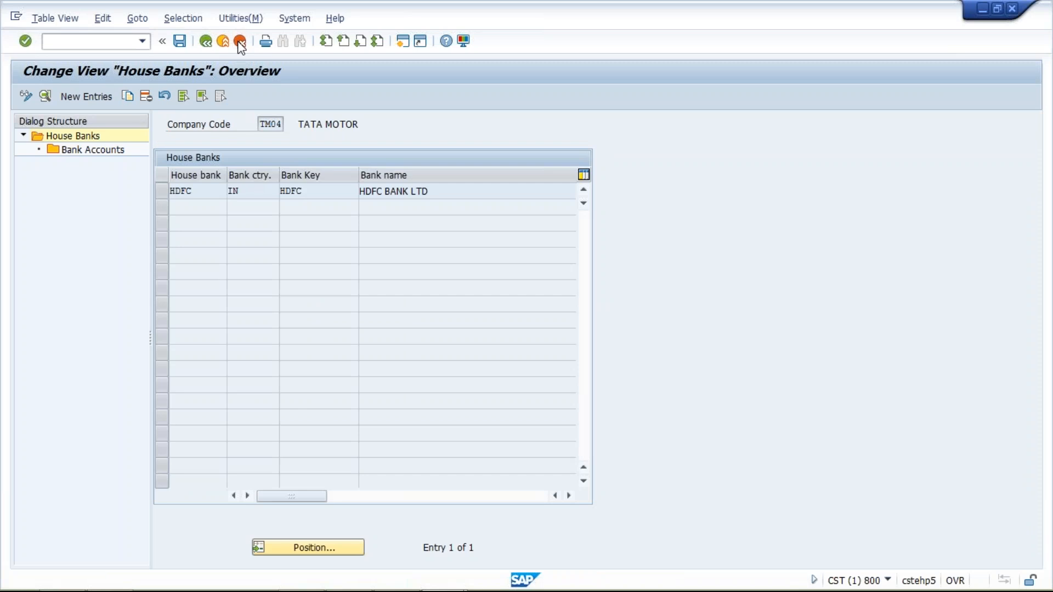
# Step: Open the bank selection settings, locate paying company code TM04, and open its ranking order
pyautogui.click(112, 296)
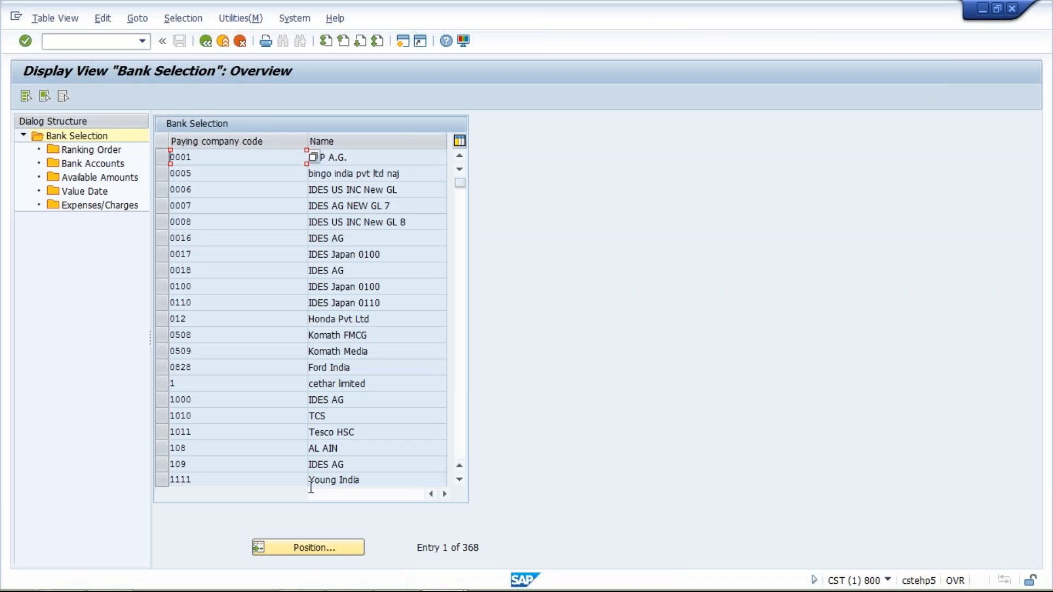
pyautogui.click(324, 548)
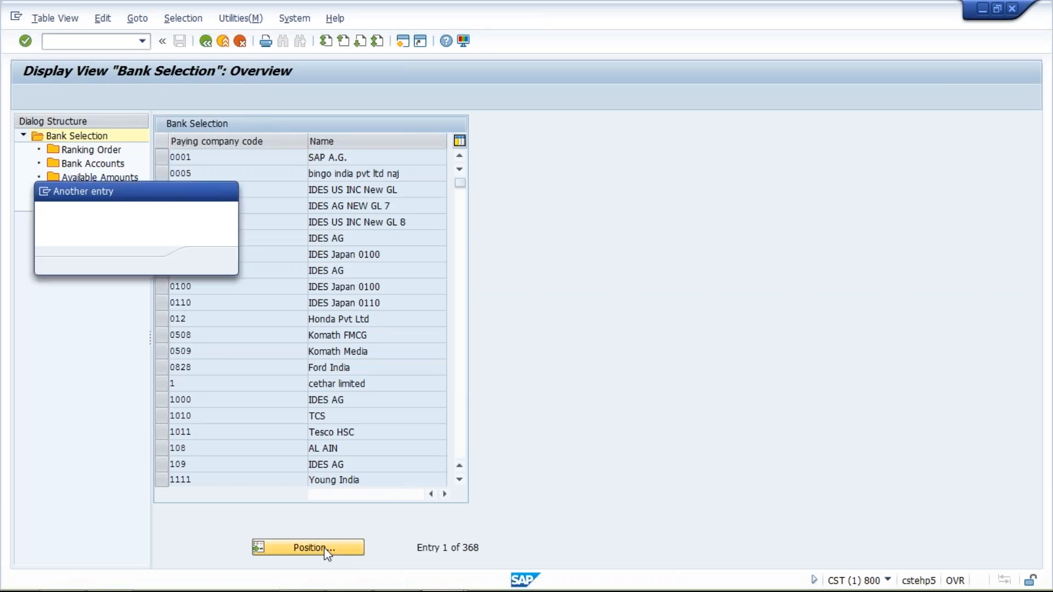
pyautogui.write('TM04')
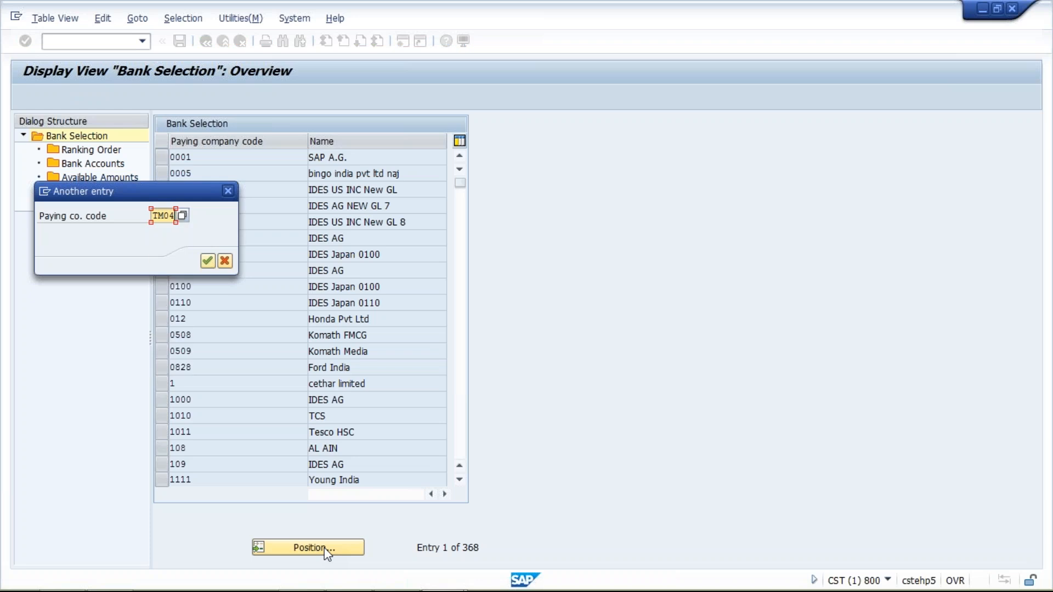
pyautogui.press('Return')
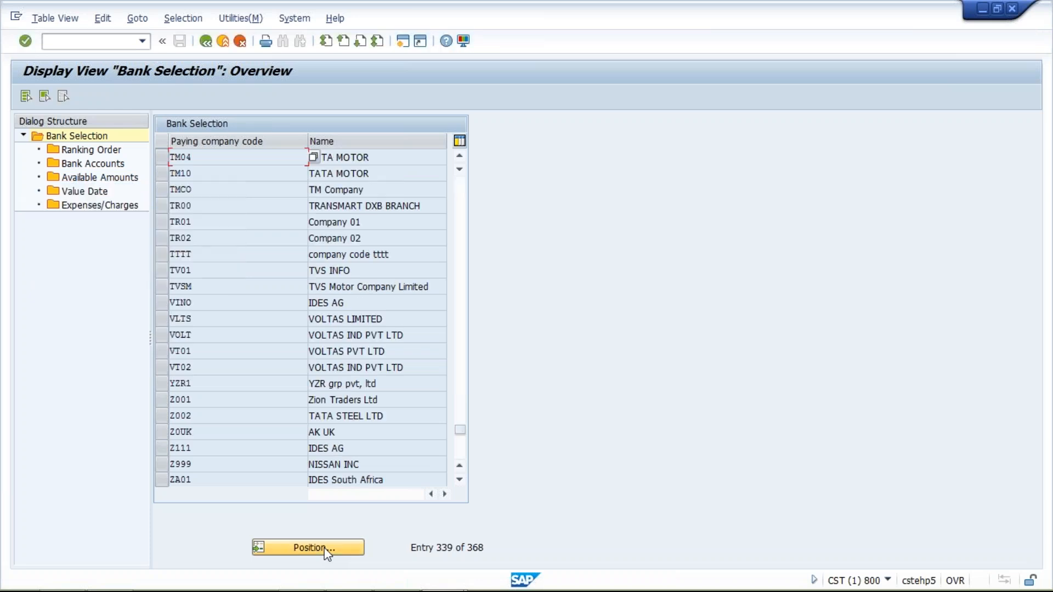
pyautogui.click(160, 156)
pyautogui.click(110, 150)
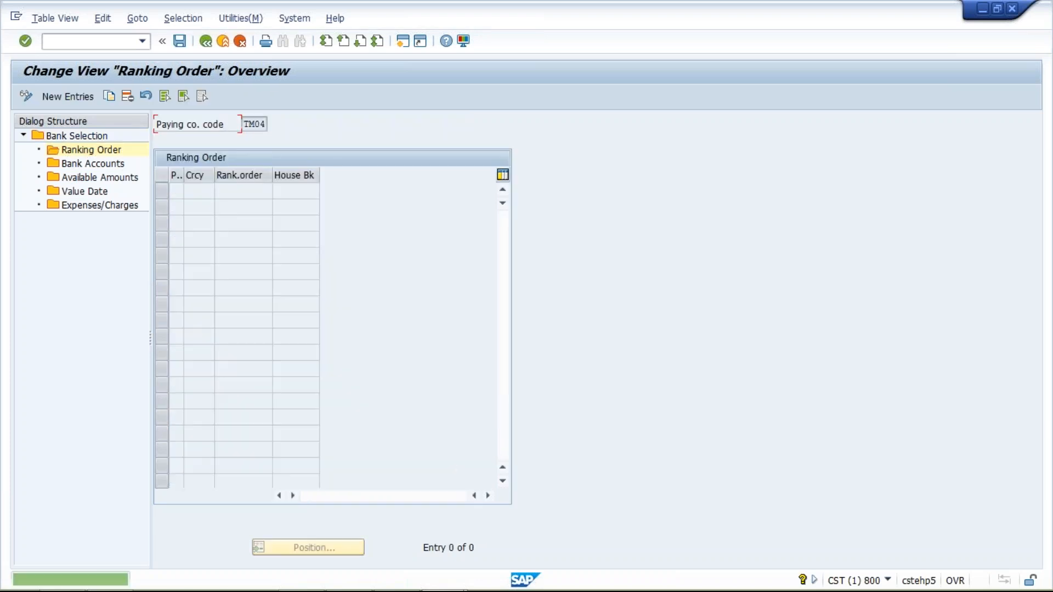
# Step: Add a ranking order entry with payment method T, currency INR, rank order 1 and house bank HDFC
pyautogui.click(68, 100)
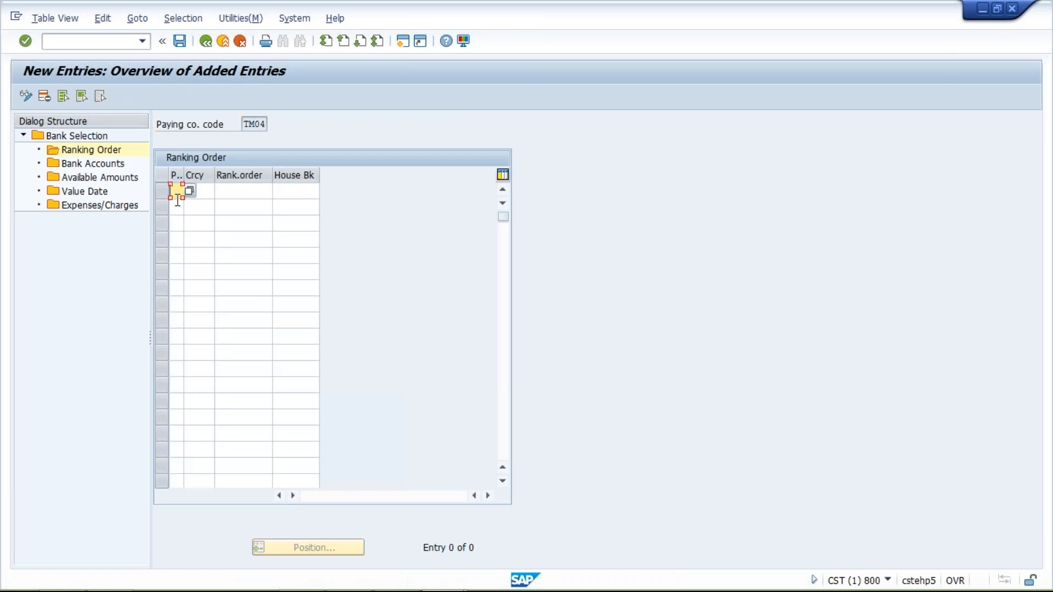
pyautogui.write('T')
pyautogui.press('Tab')
pyautogui.write('INR')
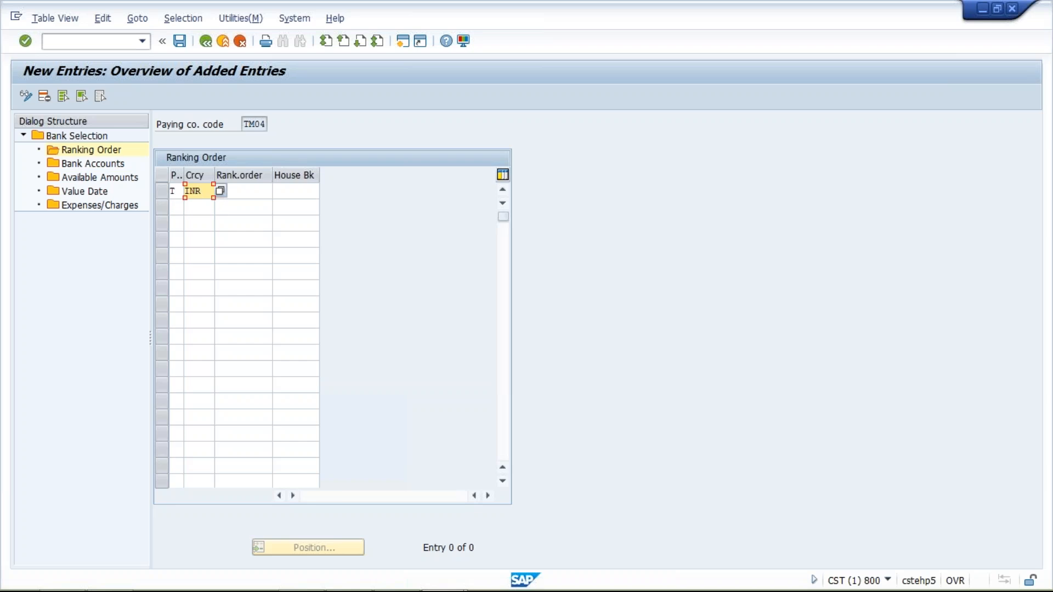
pyautogui.press('Tab')
pyautogui.write('1')
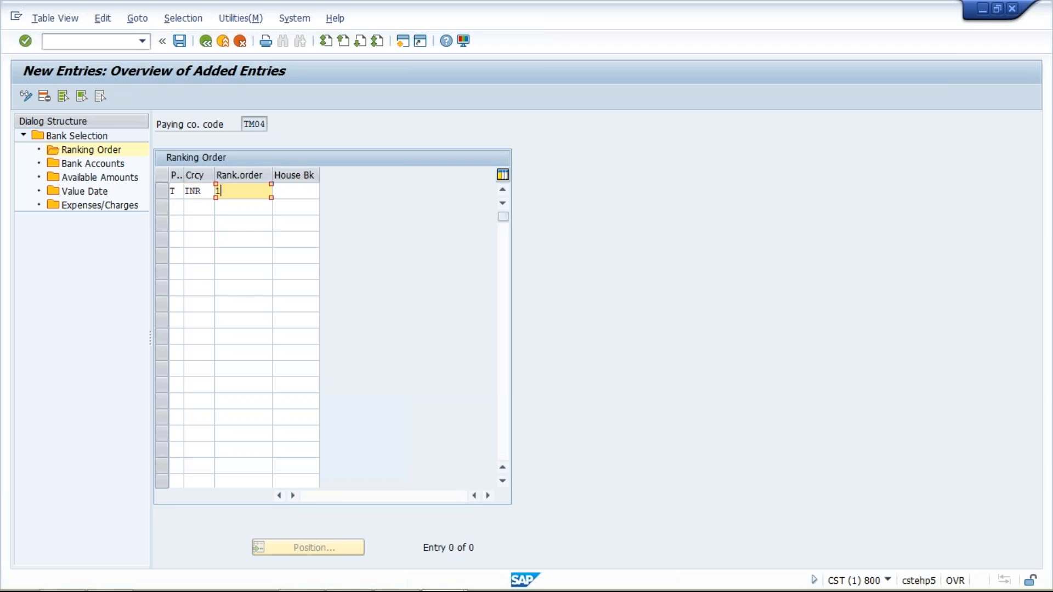
pyautogui.press('Tab')
pyautogui.write('HDFC')
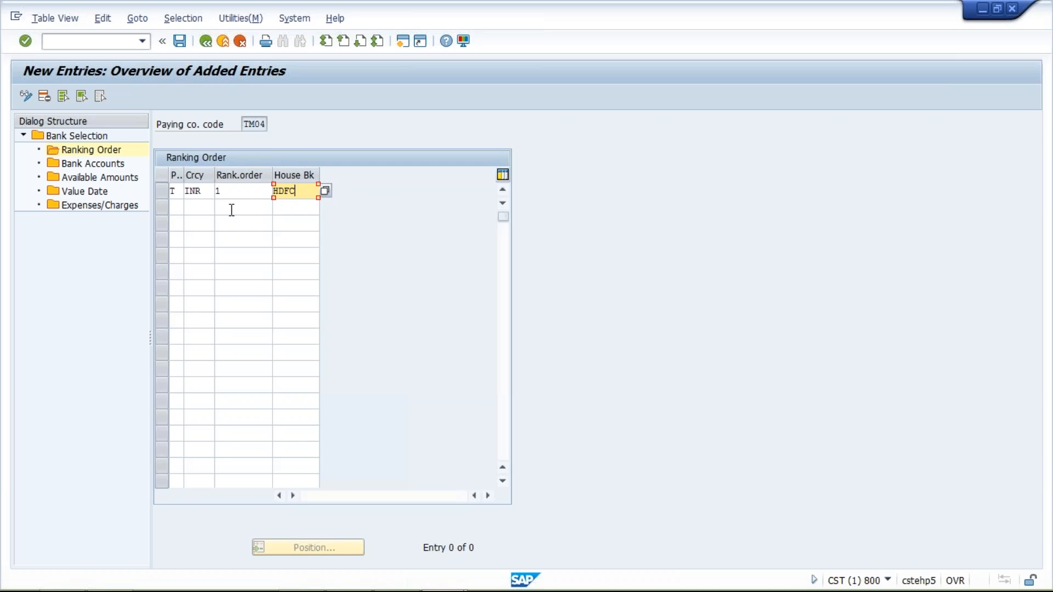
pyautogui.click(178, 207)
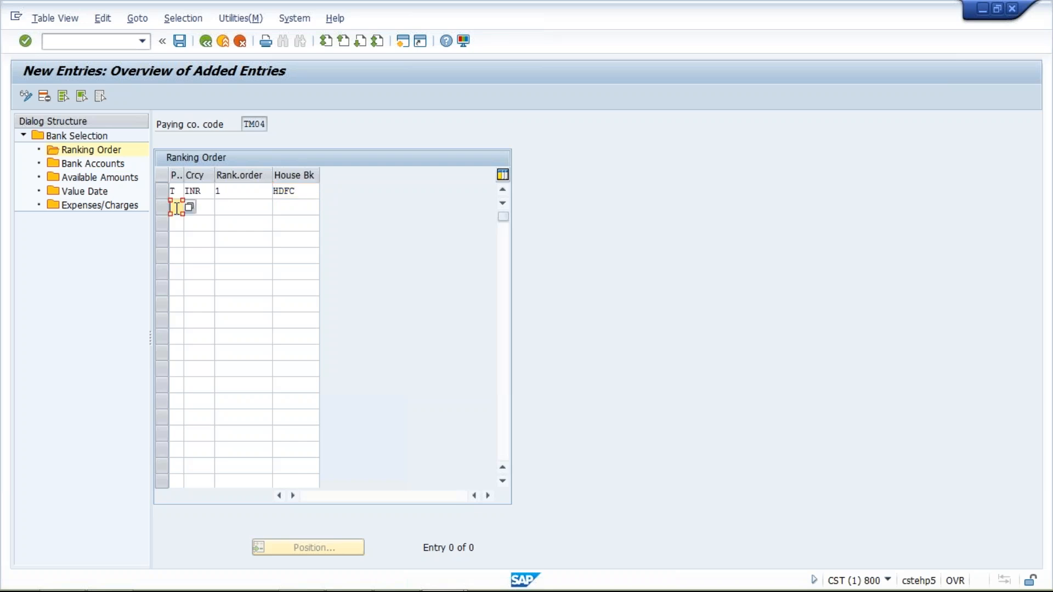
pyautogui.click(204, 206)
pyautogui.click(245, 209)
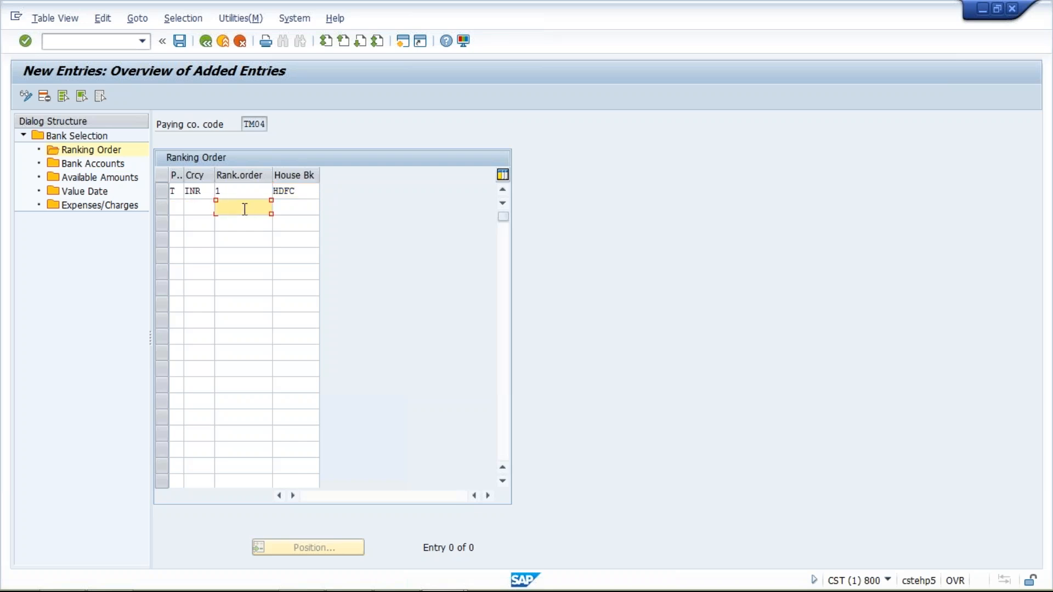
pyautogui.click(286, 207)
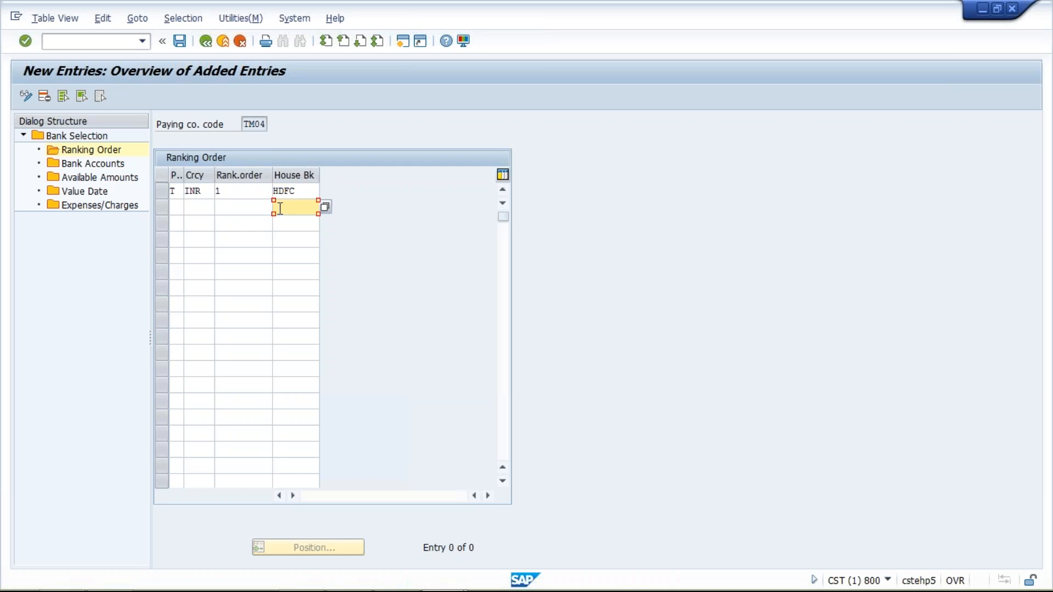
pyautogui.click(231, 191)
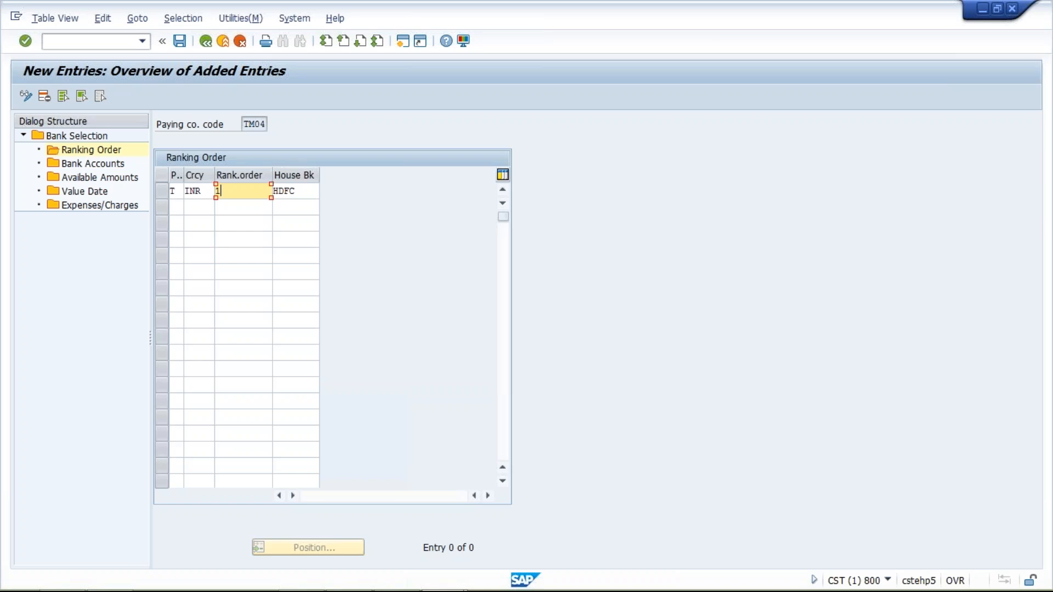
pyautogui.click(306, 190)
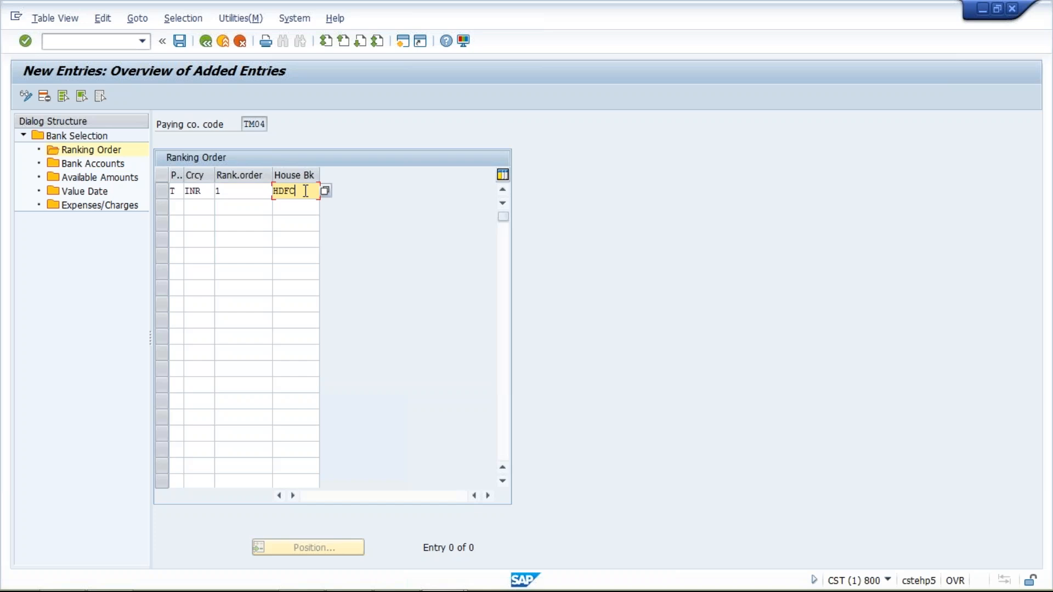
pyautogui.click(240, 194)
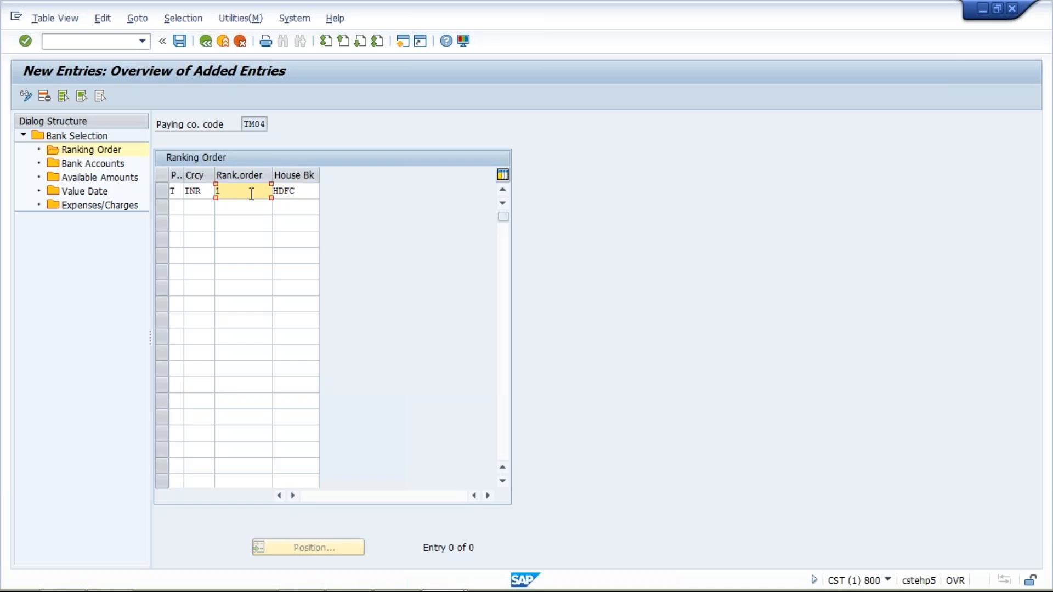
pyautogui.click(298, 196)
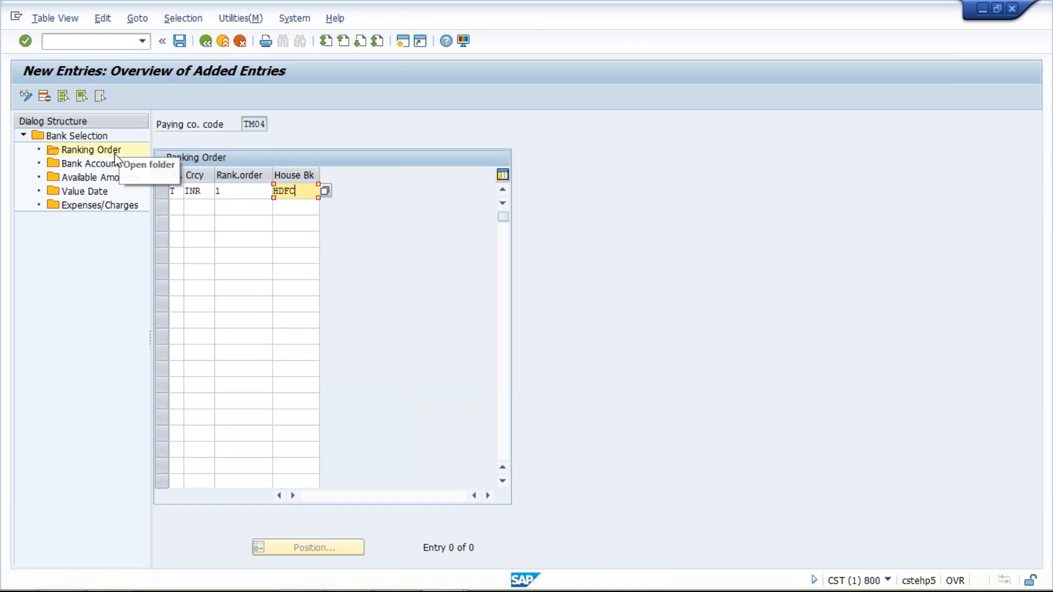
# Step: Open the bank accounts for paying company code TM04 and start a new entry with house bank HDFC, payment method T and currency INR
pyautogui.doubleClick(101, 164)
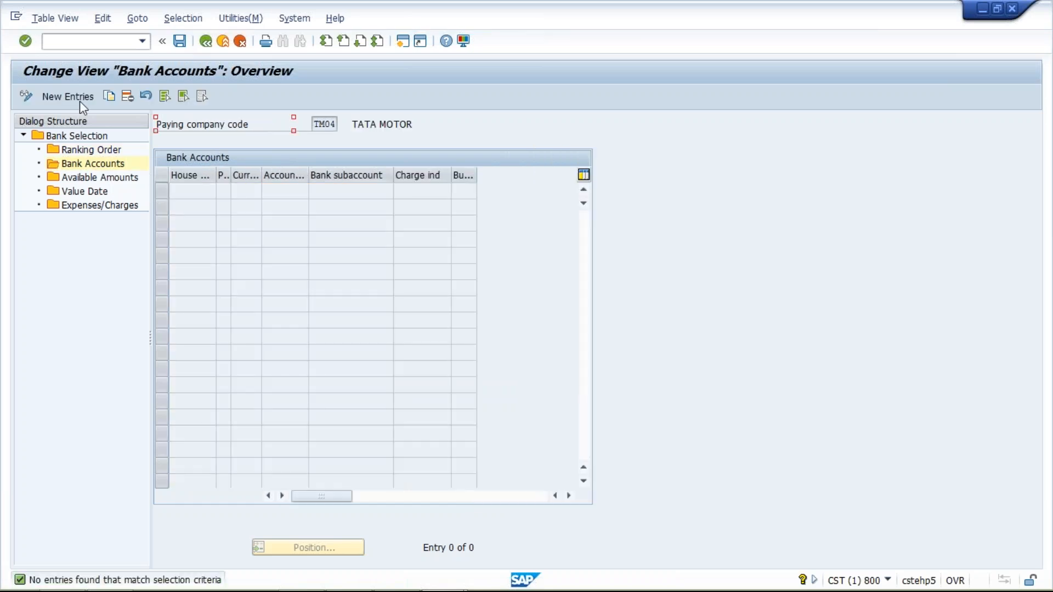
pyautogui.click(80, 101)
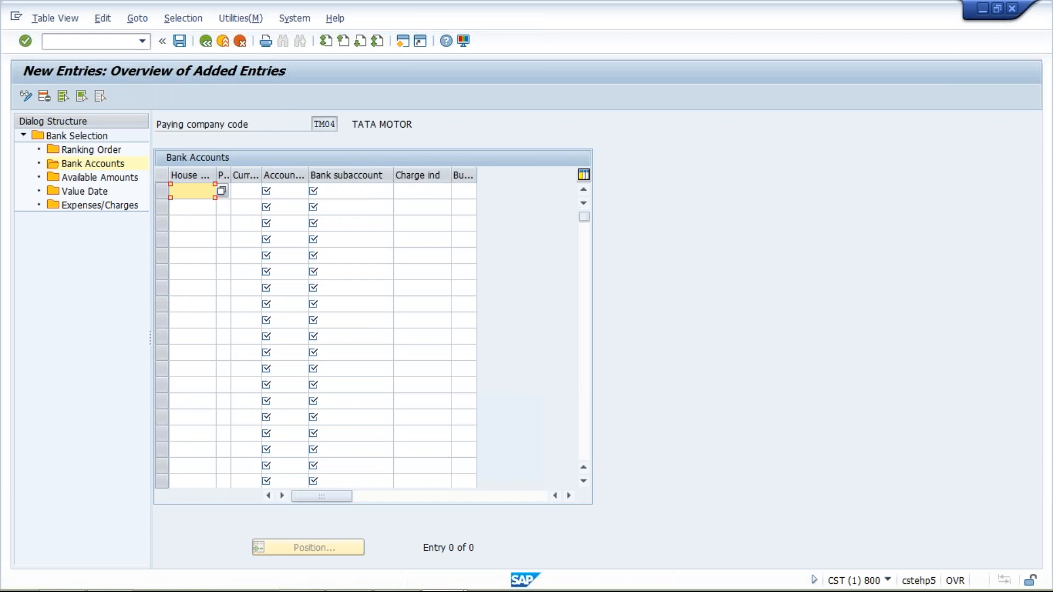
pyautogui.write('HDFC')
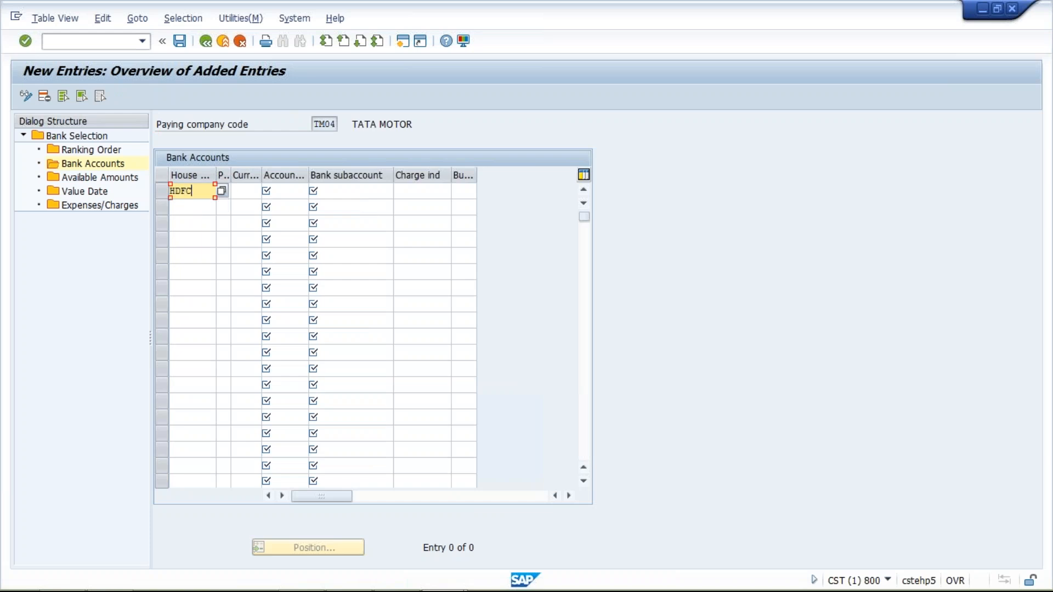
pyautogui.press('Tab')
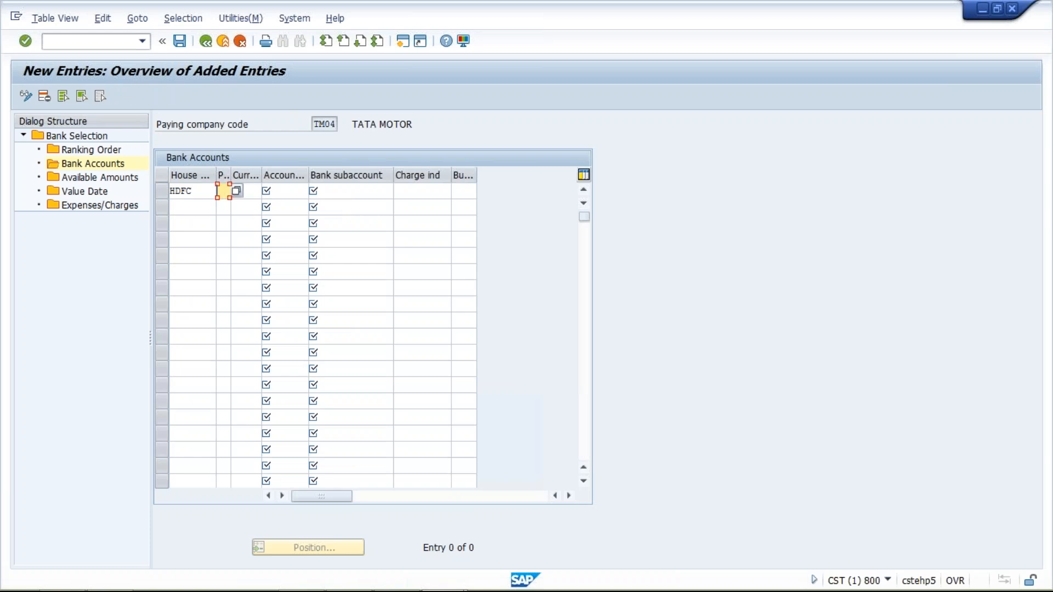
pyautogui.write('T')
pyautogui.press('Tab')
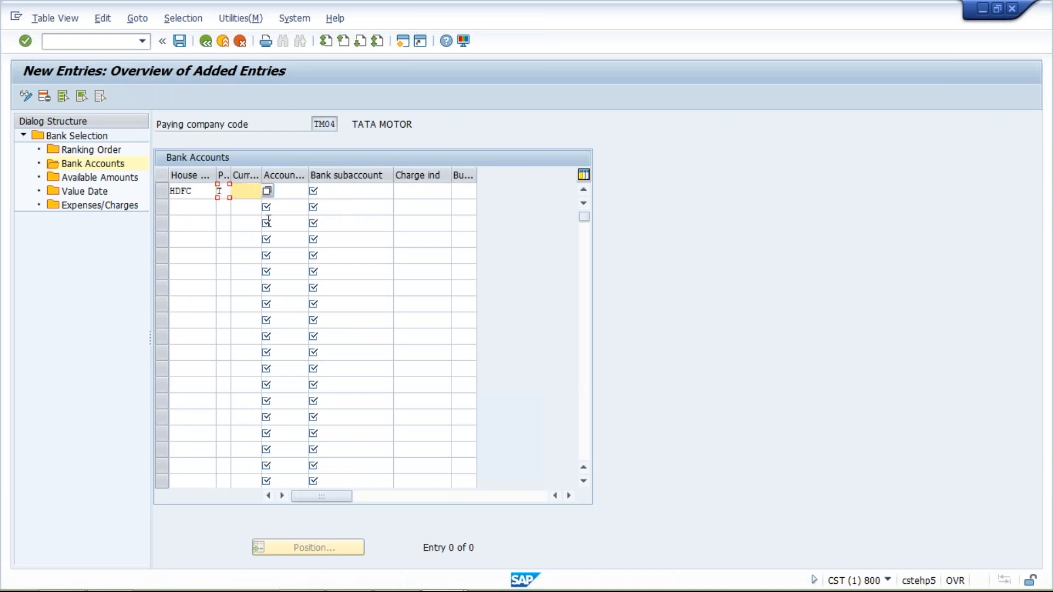
pyautogui.write('I')
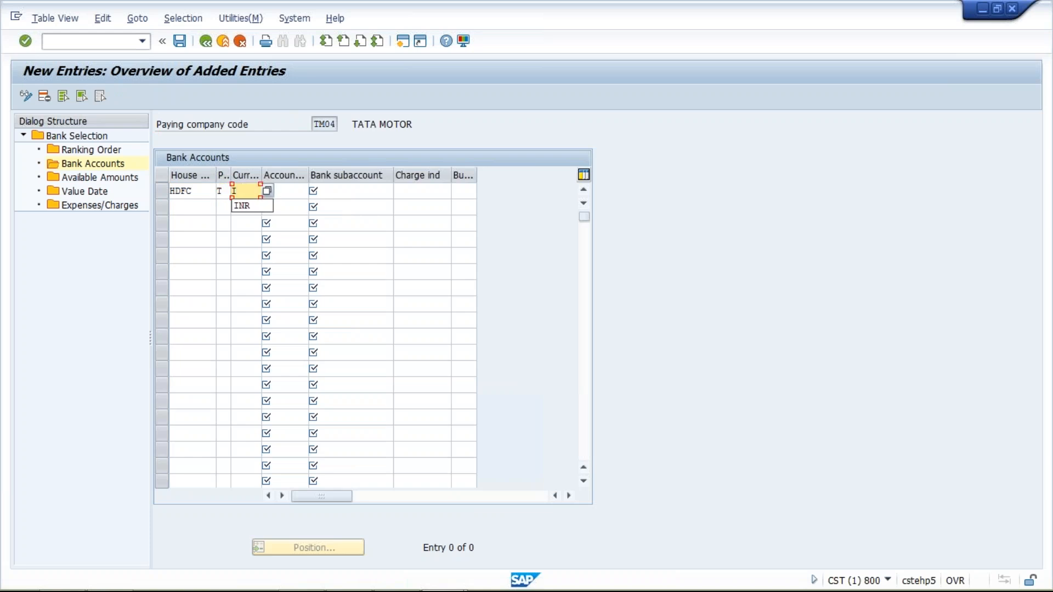
pyautogui.write('NR')
pyautogui.press('Tab')
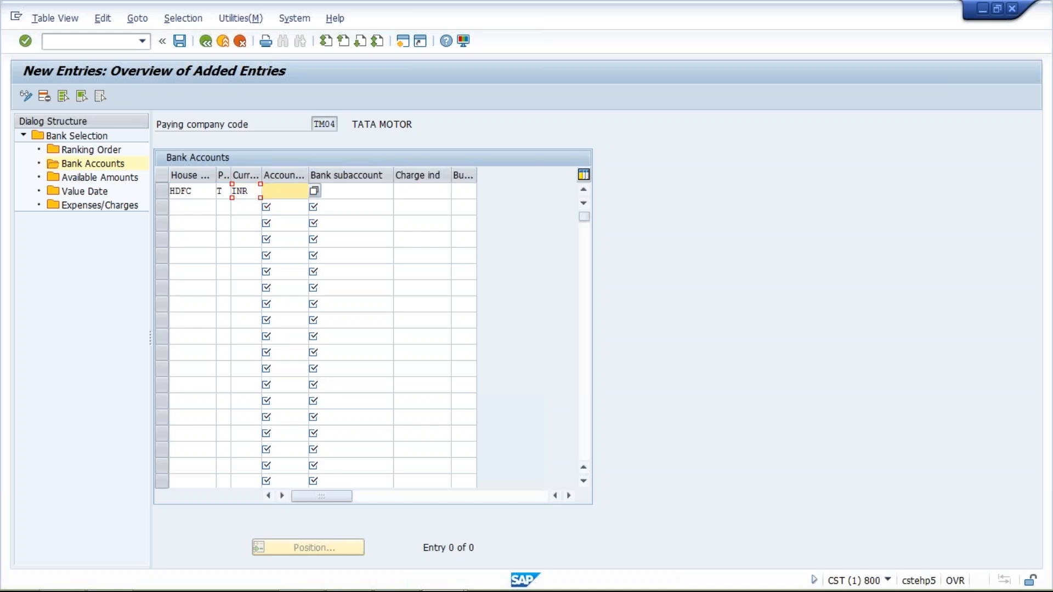
# Step: Complete the bank accounts entry with account ID HDFC1 and bank subaccount 1000, widening the account ID column to show its full heading
pyautogui.write('H')
pyautogui.press('Down')
pyautogui.press('Return')
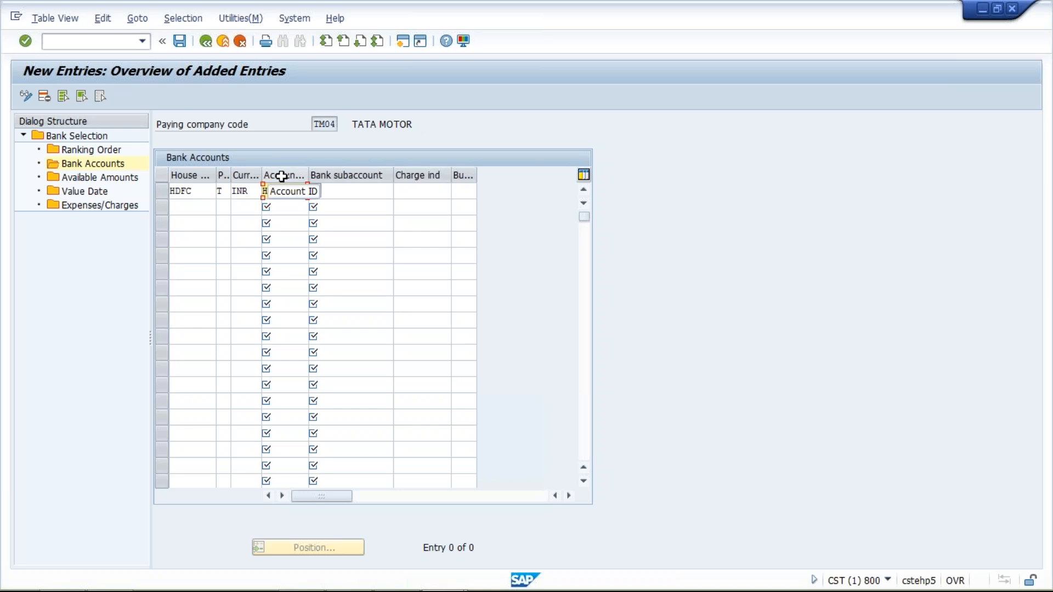
pyautogui.moveTo(307, 171); pyautogui.dragTo(319, 172)
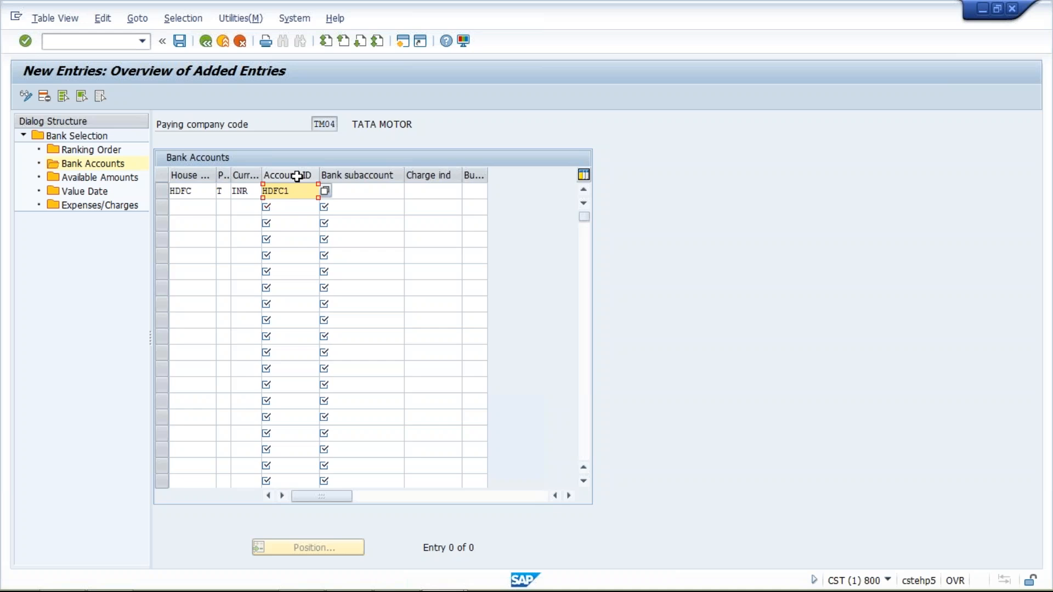
pyautogui.click(357, 191)
pyautogui.click(409, 191)
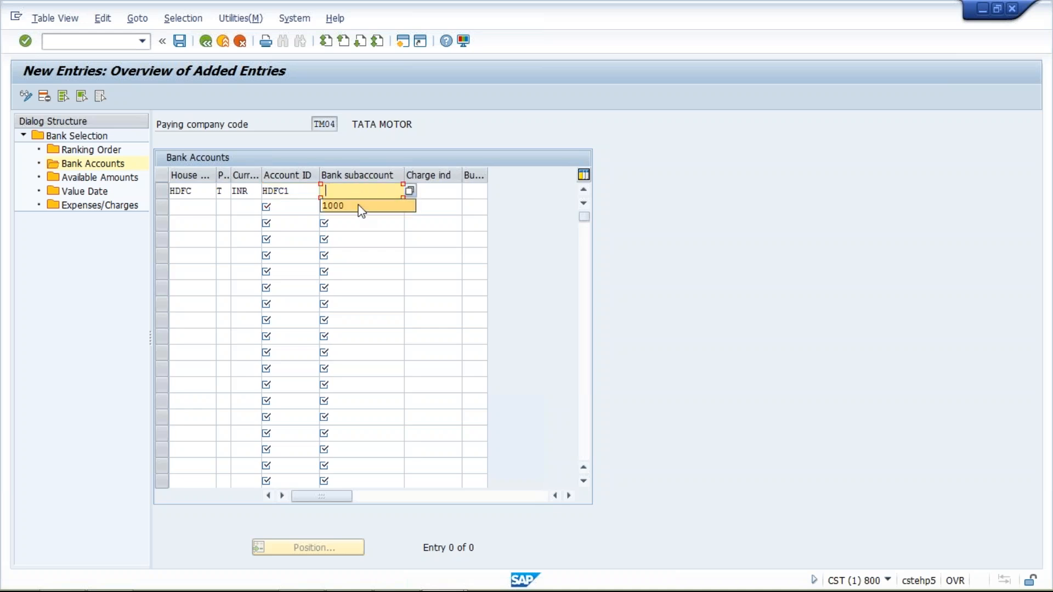
pyautogui.click(360, 207)
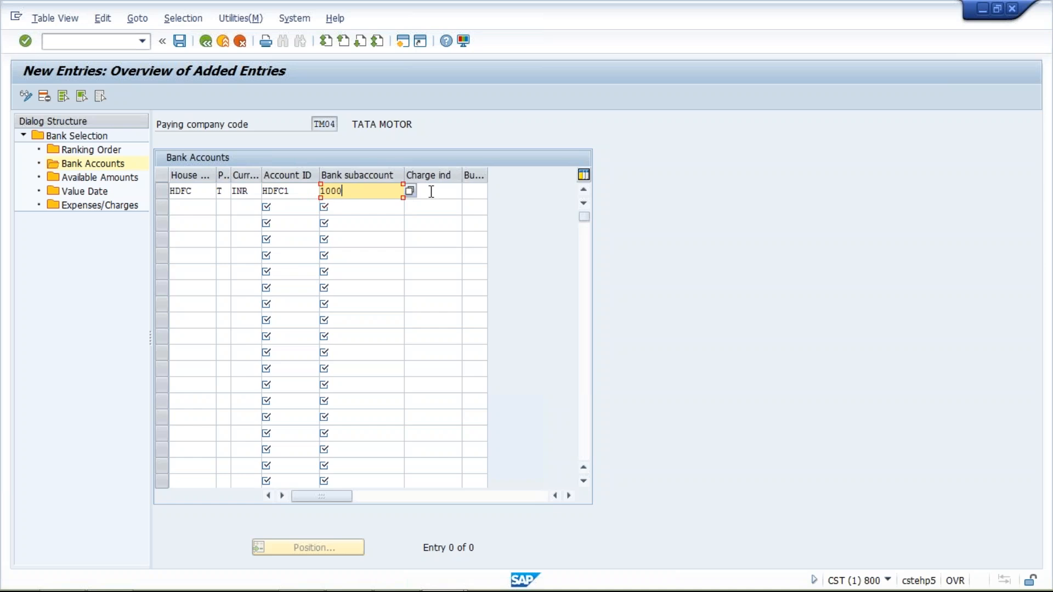
pyautogui.press('Return')
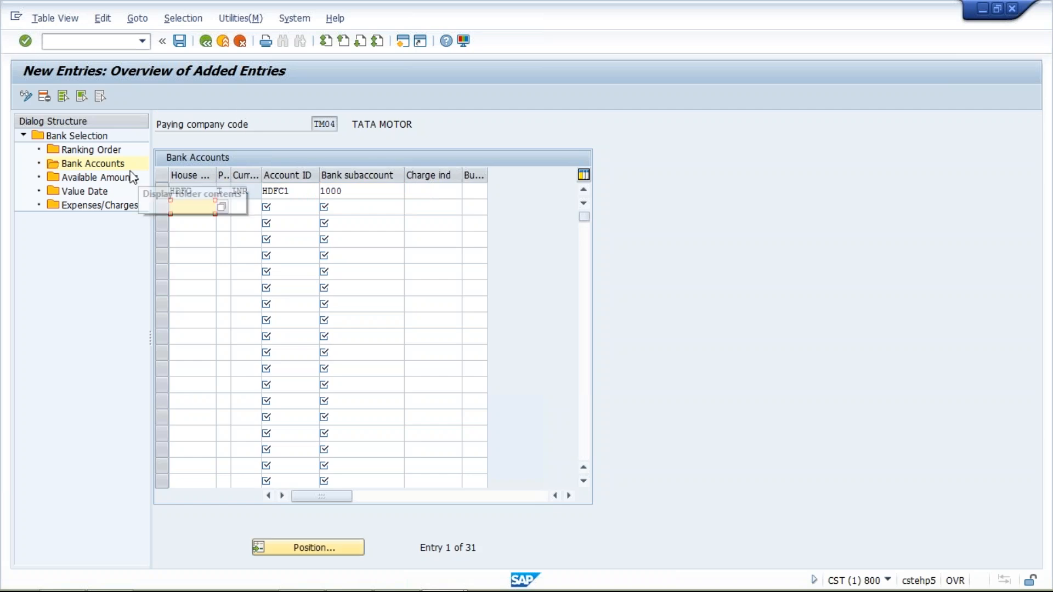
# Step: Open the available amounts and start a new entry with house bank HDFC, account ID HDFC1 and 999 days
pyautogui.doubleClick(125, 179)
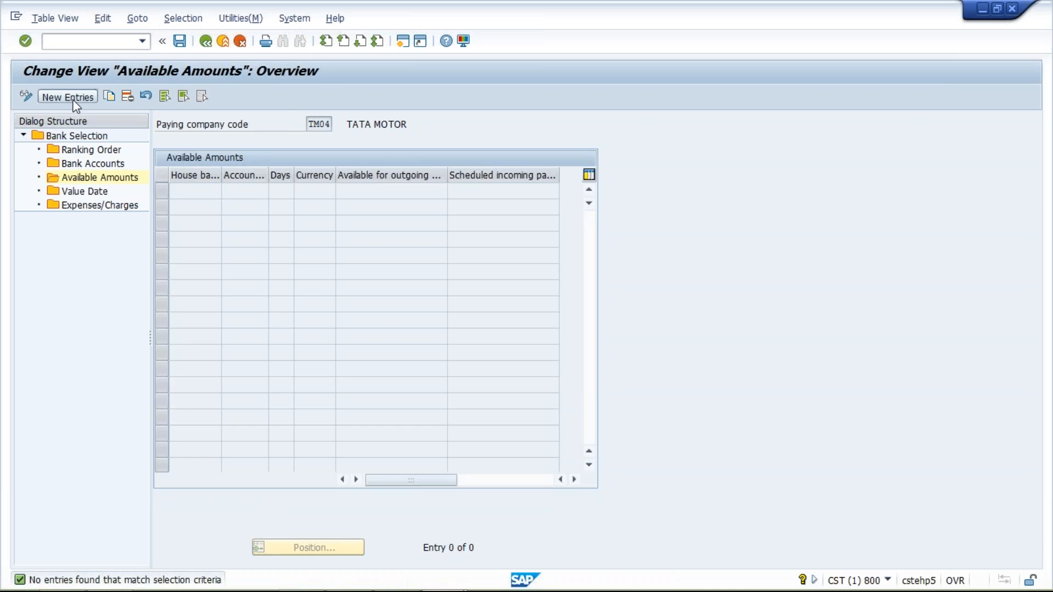
pyautogui.click(75, 97)
pyautogui.write('HDFC')
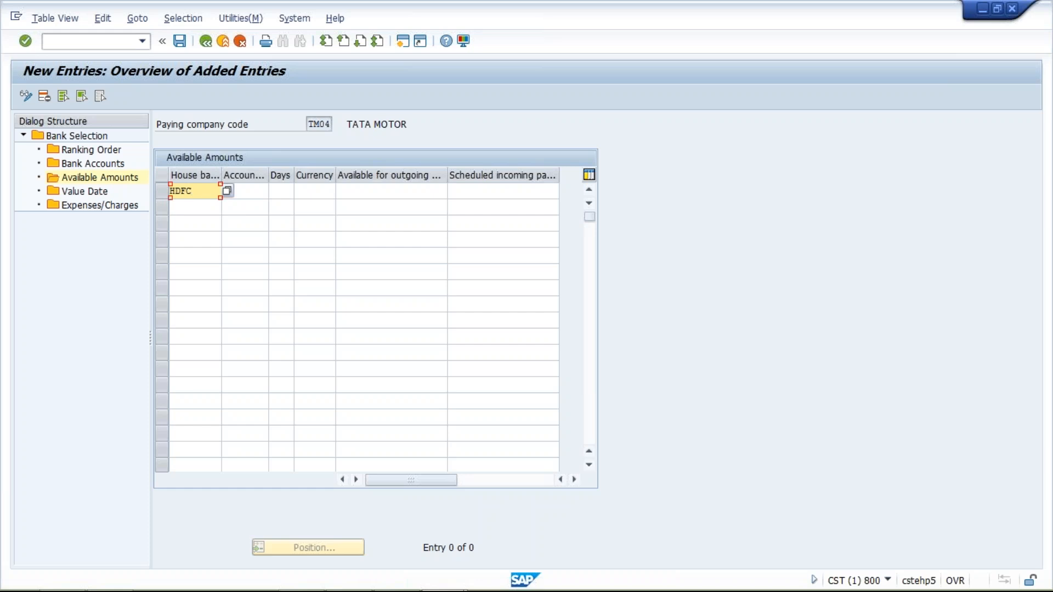
pyautogui.click(256, 197)
pyautogui.press('space')
pyautogui.press('Down')
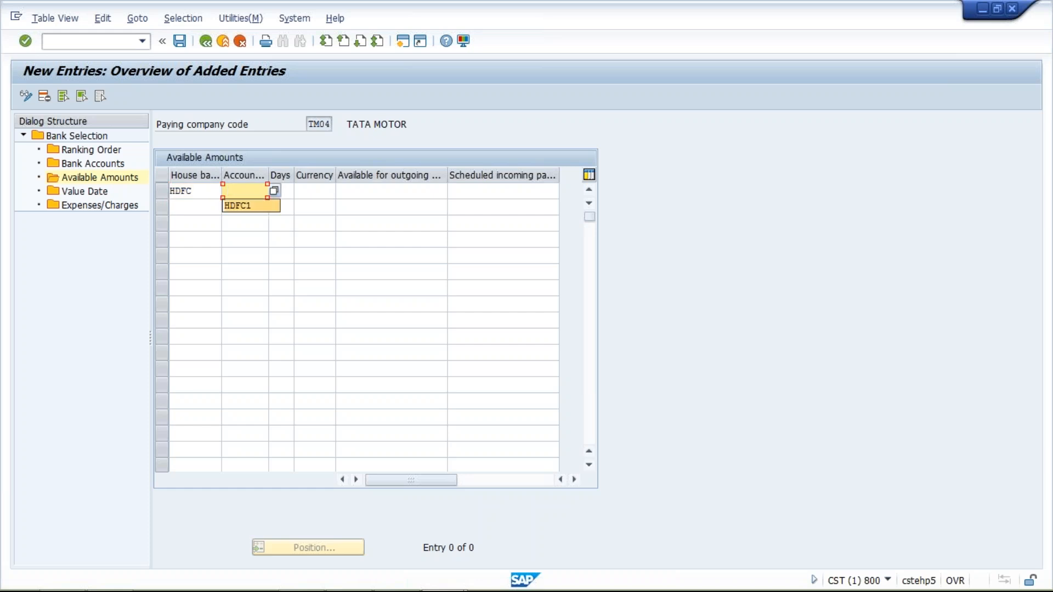
pyautogui.press('Return')
pyautogui.press('Tab')
pyautogui.press('space')
pyautogui.press('Down')
pyautogui.press('Return')
pyautogui.press('Tab')
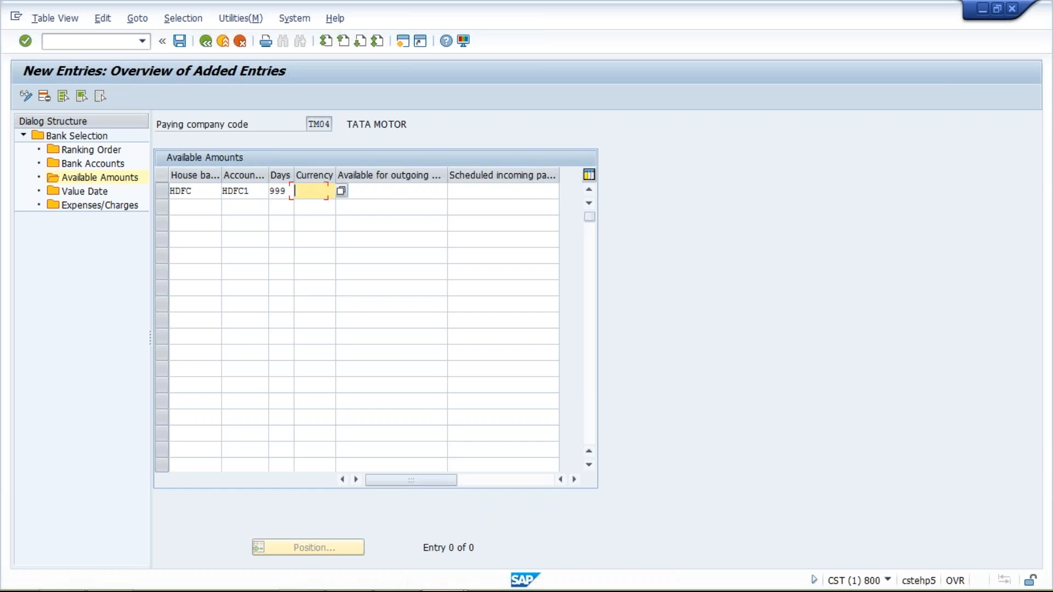
pyautogui.press('space')
pyautogui.press('Return')
pyautogui.press('Tab')
pyautogui.press('space')
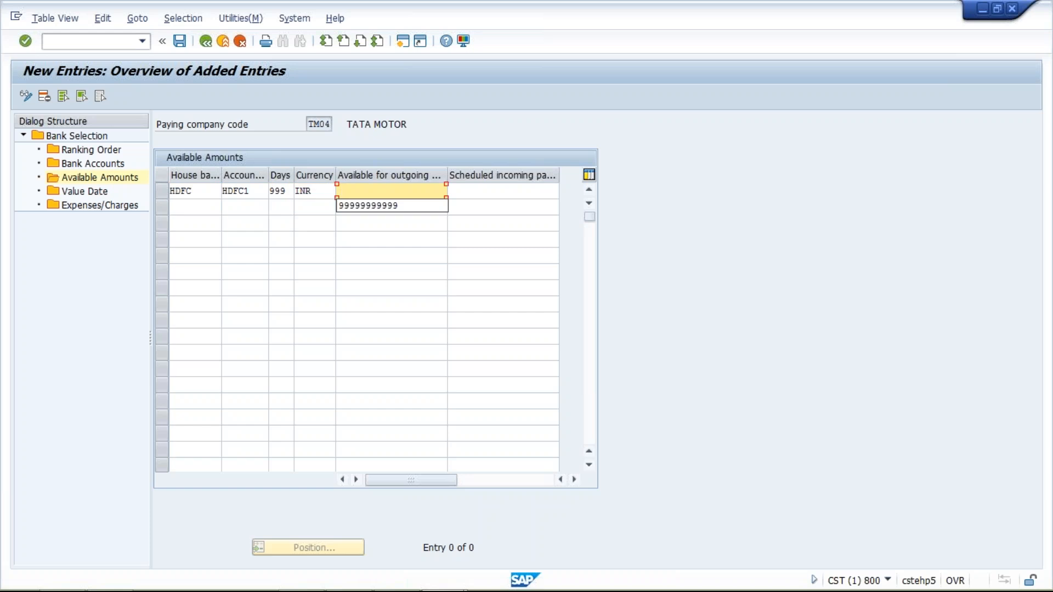
pyautogui.press('Return')
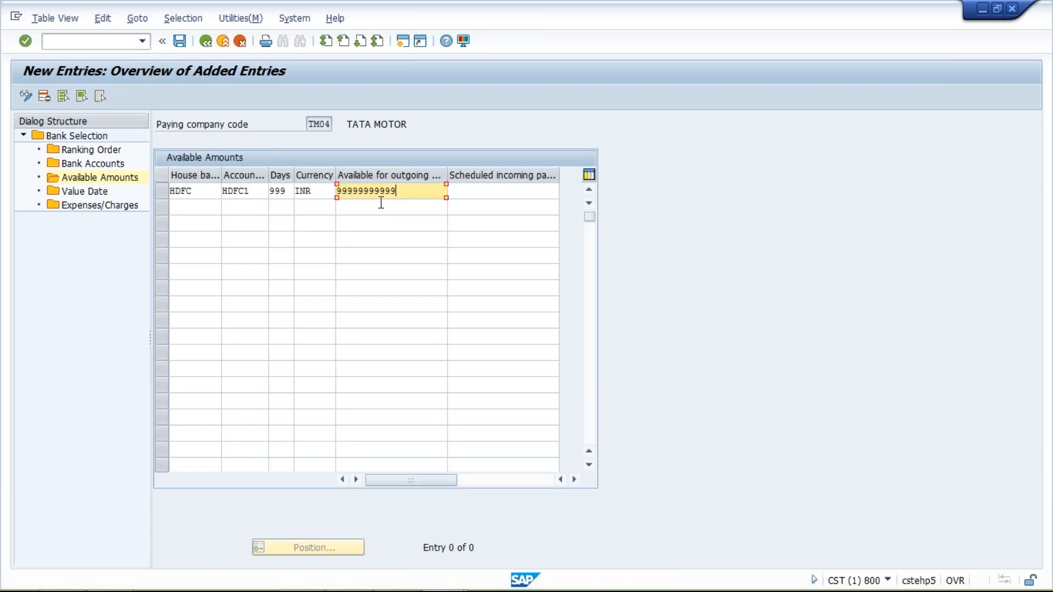
pyautogui.moveTo(406, 195); pyautogui.dragTo(338, 193)
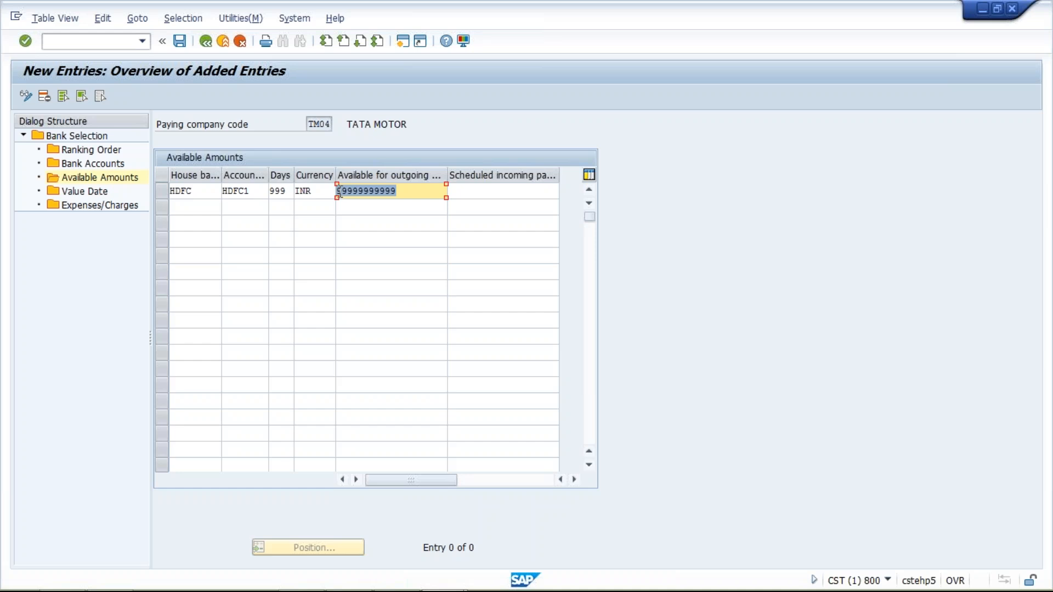
# Step: Save the bank selection entries under customizing request CSTK902554
pyautogui.click(180, 42)
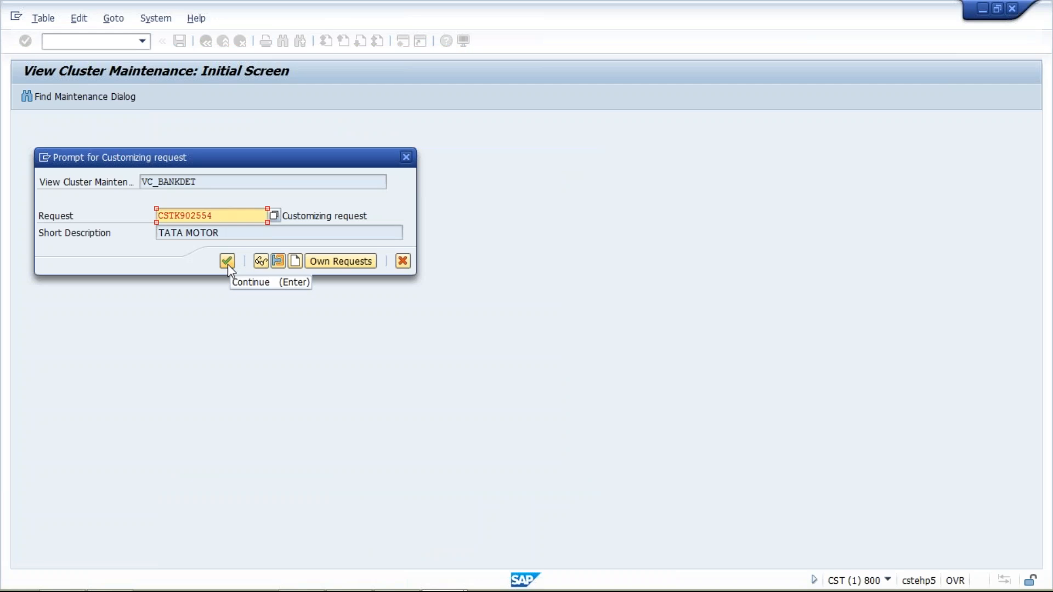
pyautogui.click(228, 263)
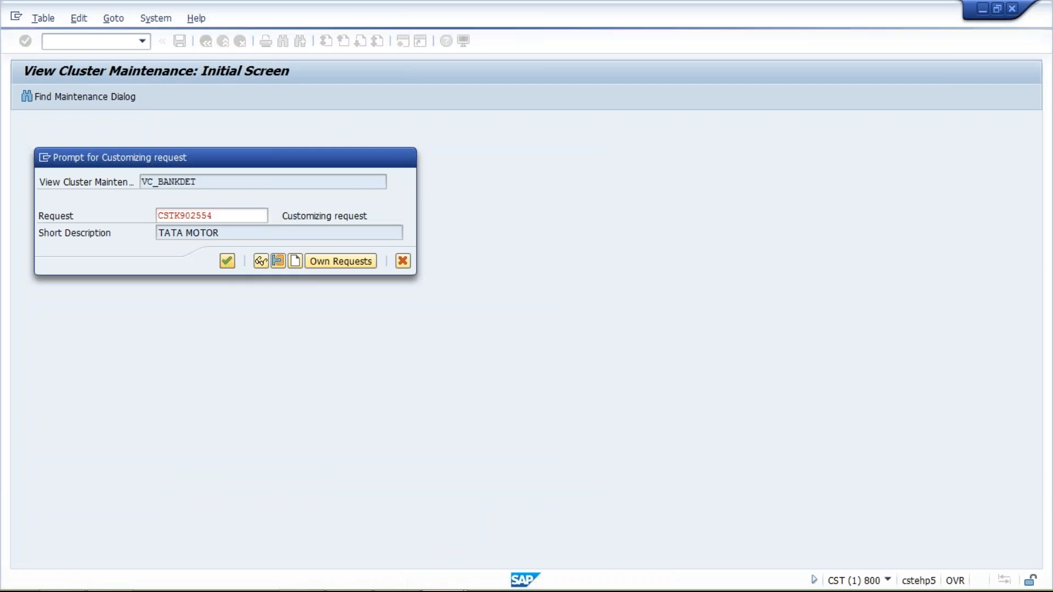
pyautogui.click(377, 191)
pyautogui.doubleClick(377, 191)
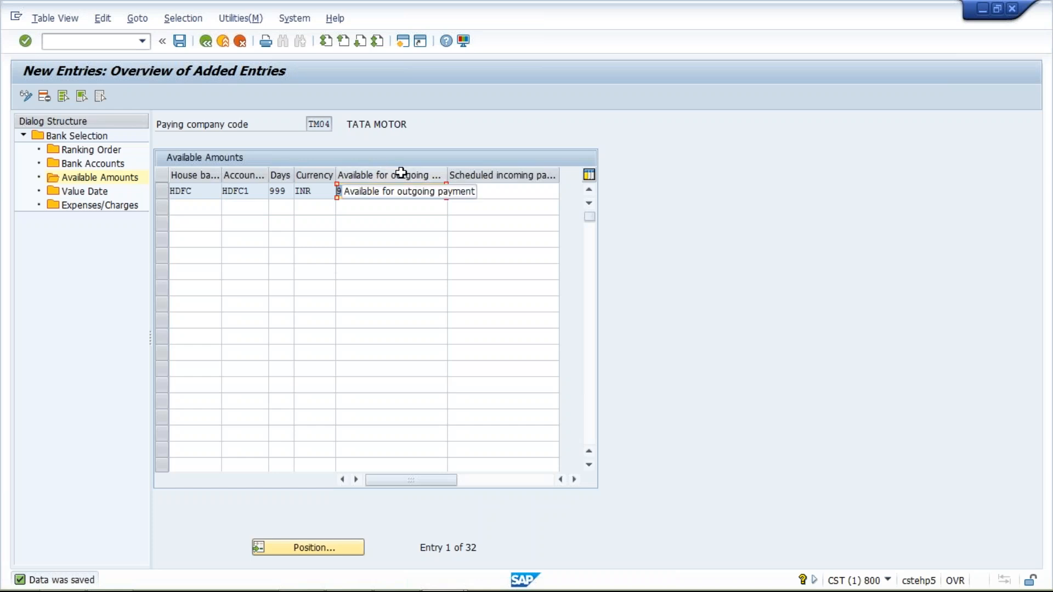
# Step: Switch to the Class workbook in Excel and enter 1000 in cell G11 and 400 in cell G12
pyautogui.moveTo(411, 591)
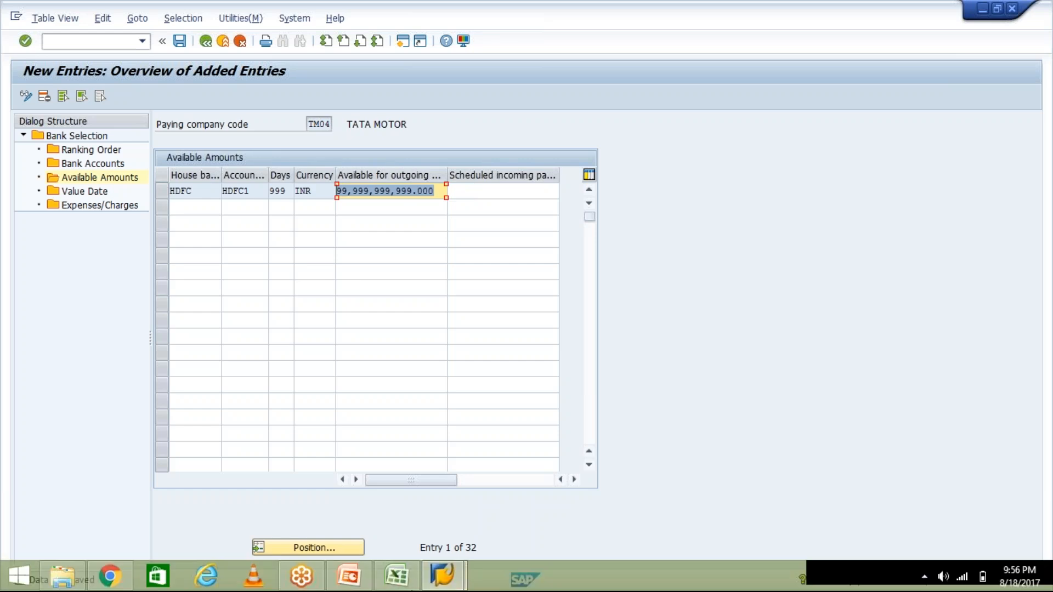
pyautogui.click(406, 586)
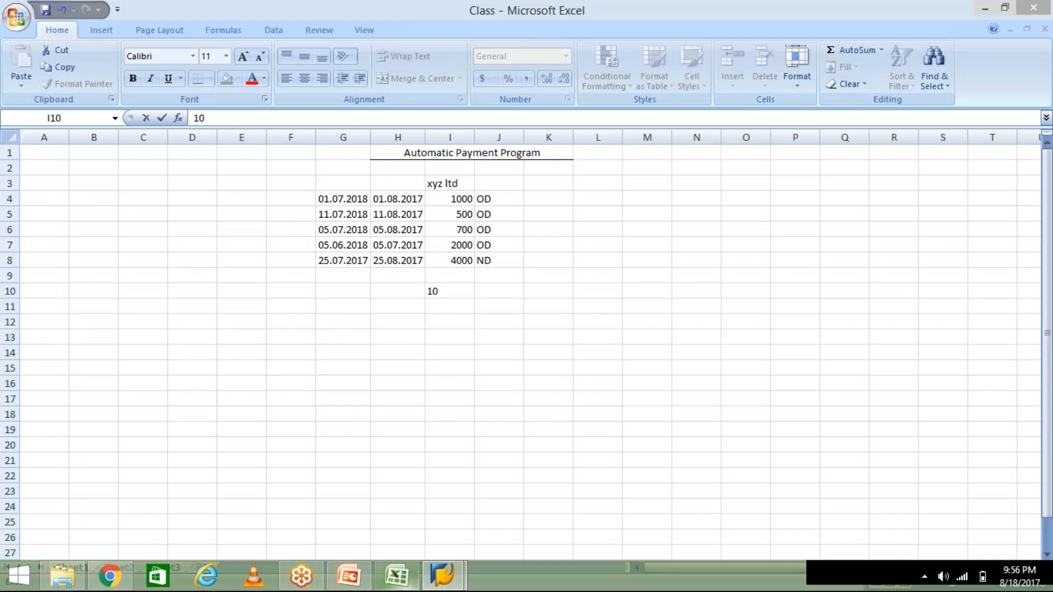
pyautogui.click(343, 306)
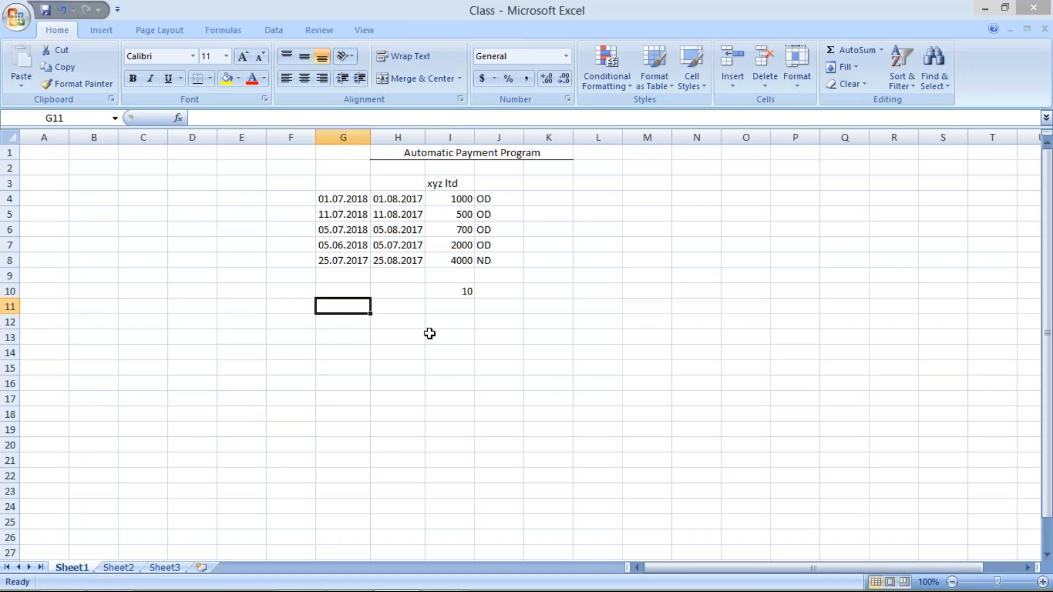
pyautogui.write('1000')
pyautogui.press('Return')
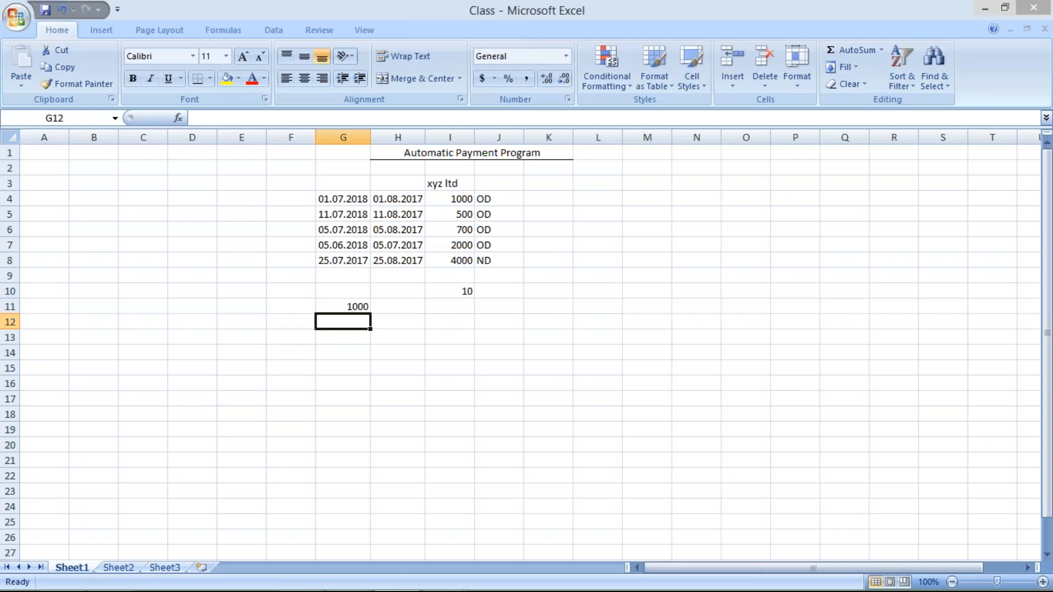
pyautogui.write('400')
pyautogui.press('Return')
# Step: Replace the value in cell G11 with 600
pyautogui.click(348, 306)
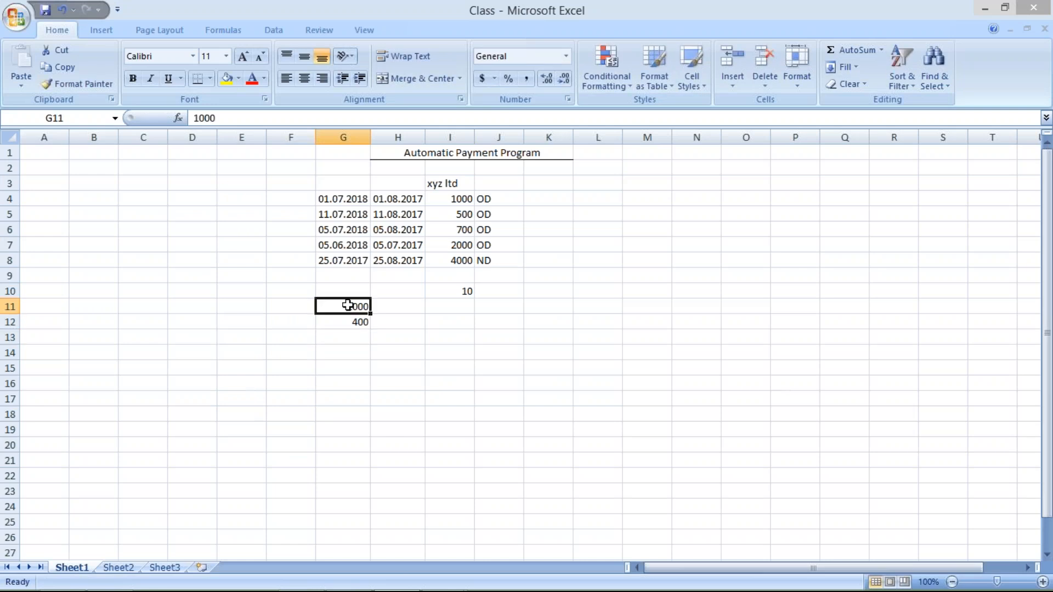
pyautogui.write('600')
pyautogui.press('Return')
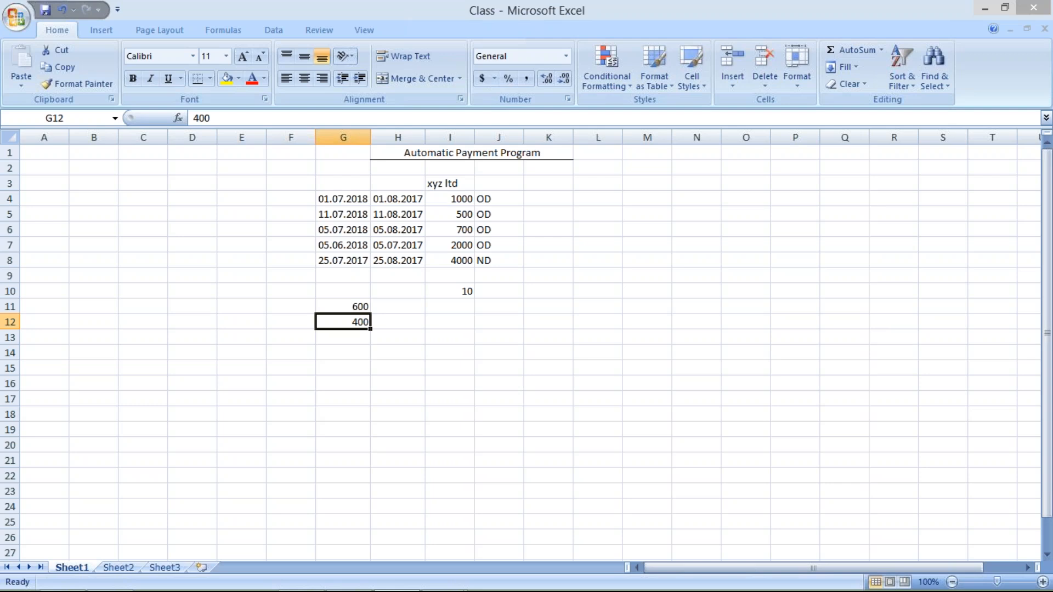
# Step: Switch back to SAP and leave the new entries for the available amounts overview
pyautogui.moveTo(396, 591)
pyautogui.click(431, 583)
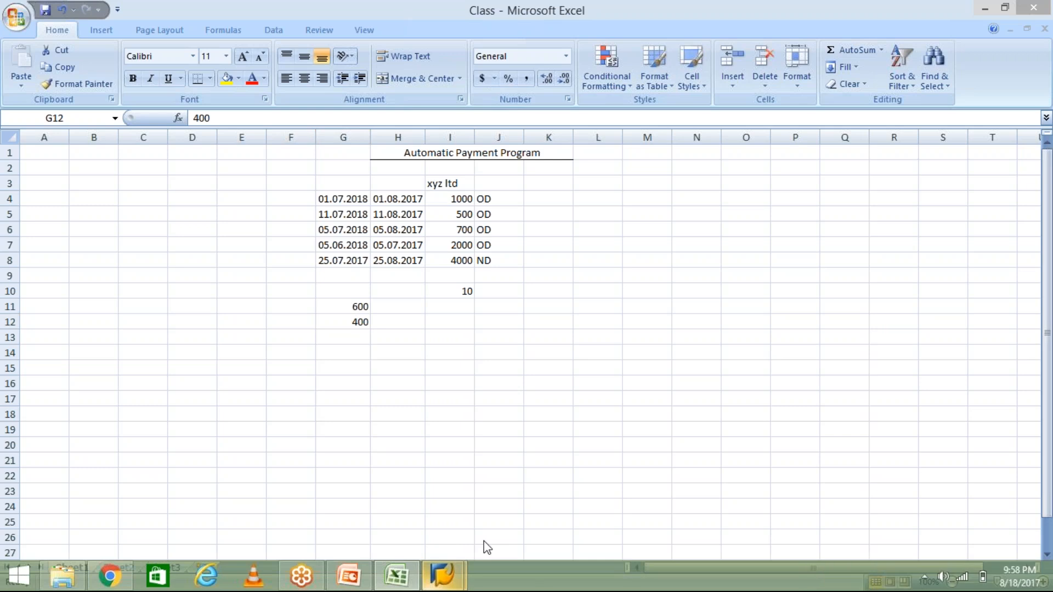
pyautogui.click(485, 522)
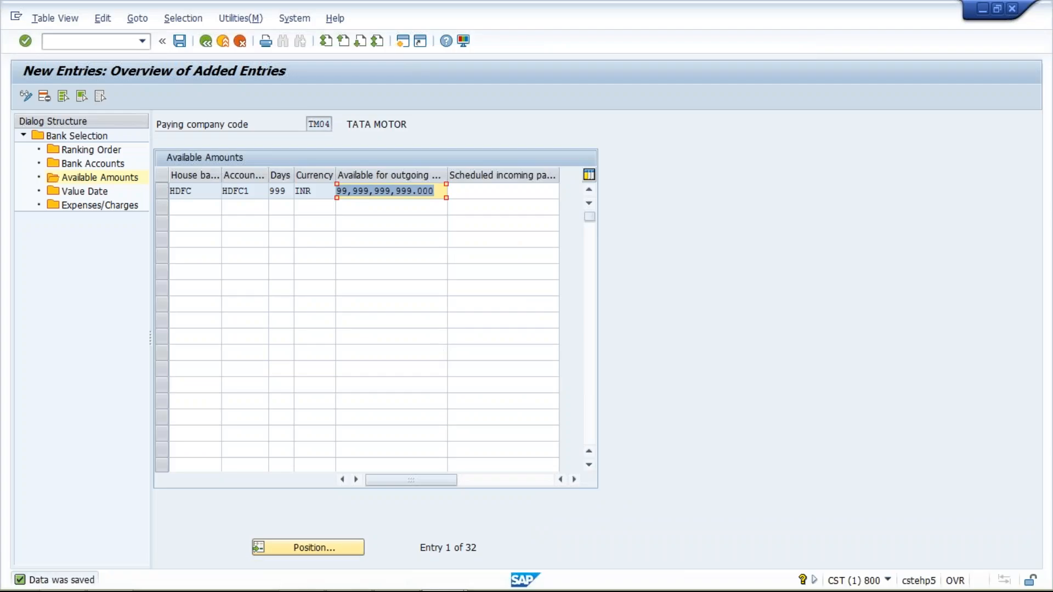
pyautogui.press('Tab')
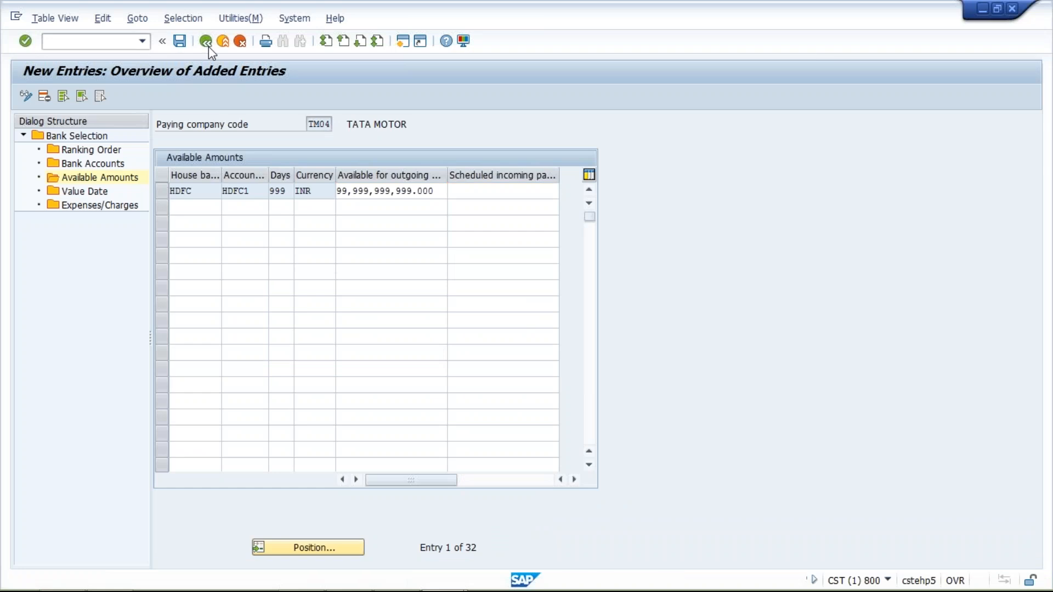
pyautogui.click(209, 46)
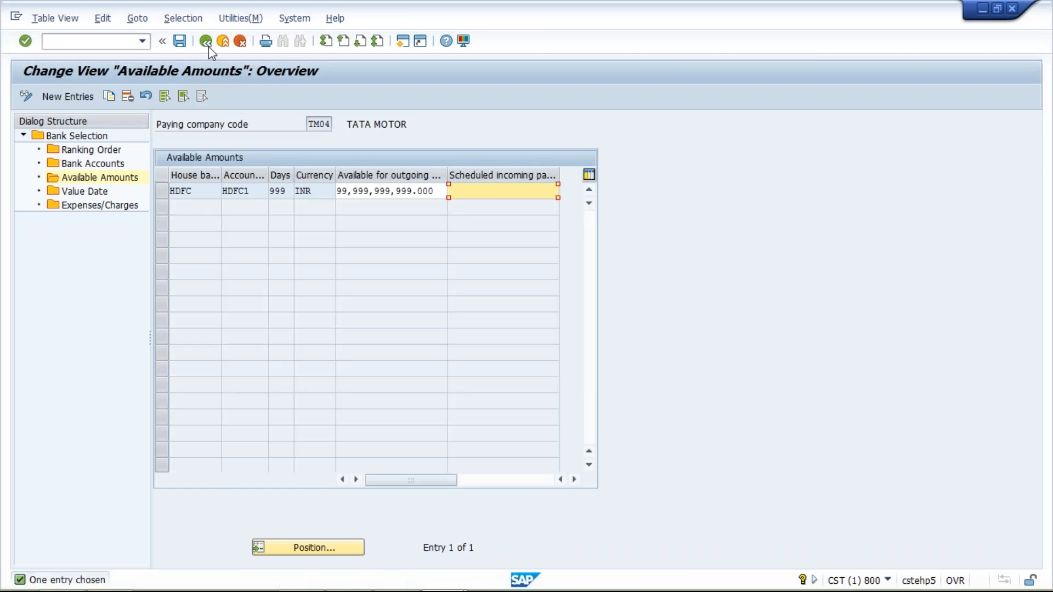
# Step: Leave the bank selection and check the company code settings of payment method T (Bank Transfer) for TM04
pyautogui.click(208, 46)
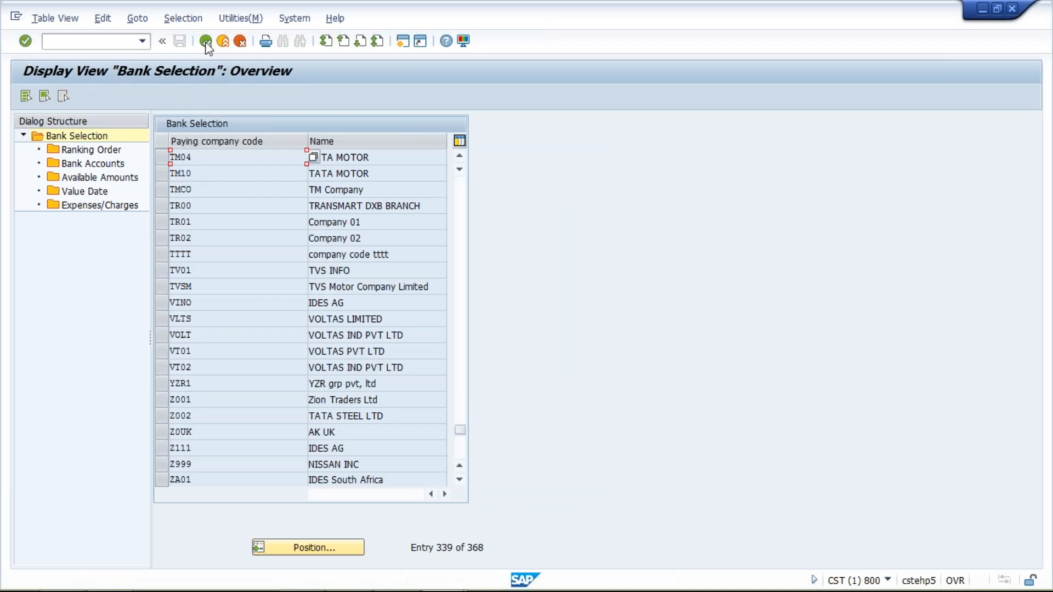
pyautogui.click(207, 45)
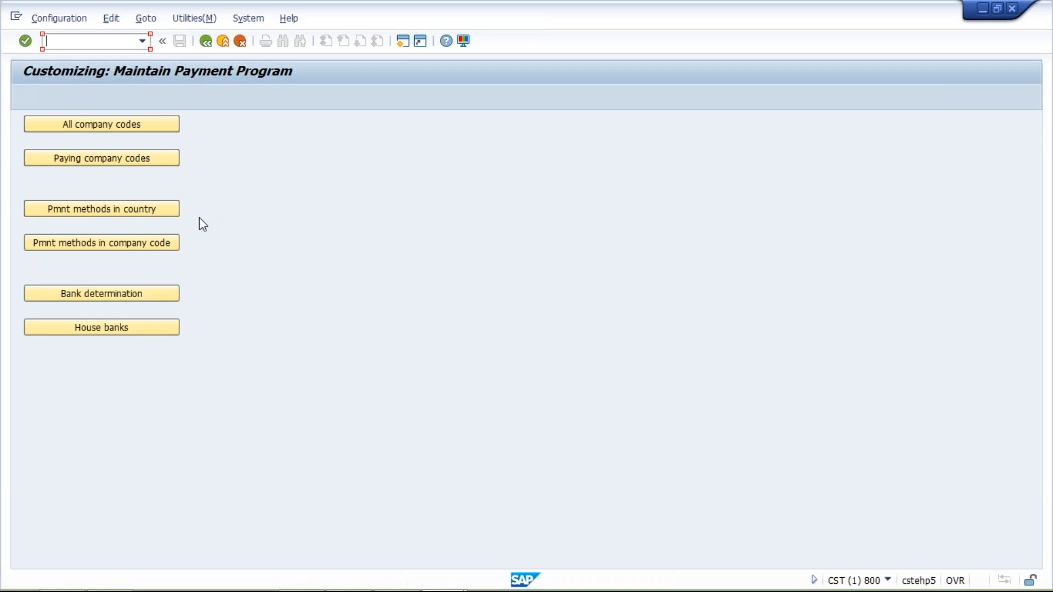
pyautogui.click(115, 244)
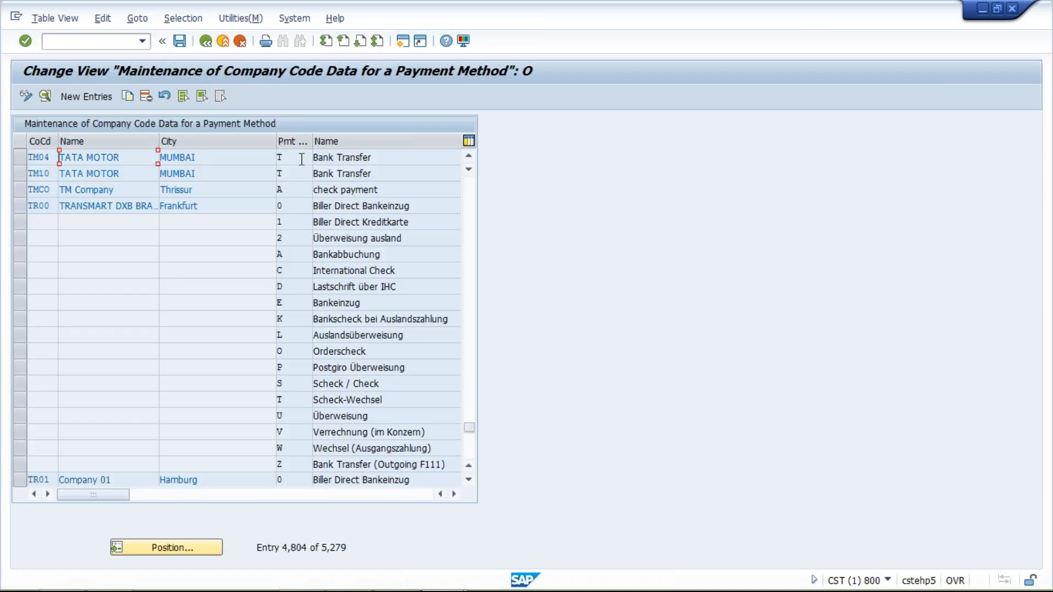
pyautogui.doubleClick(240, 159)
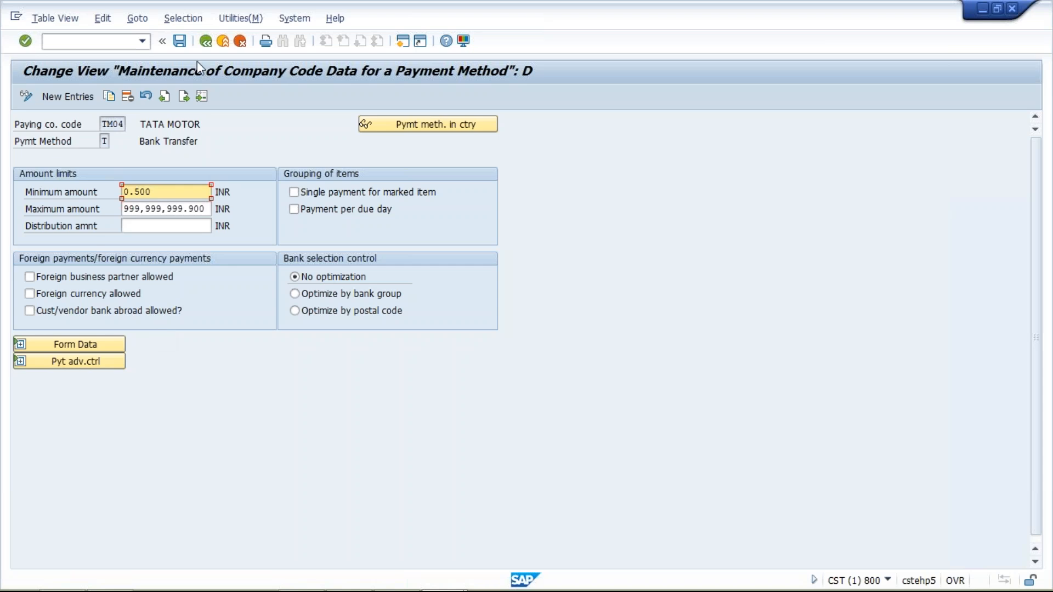
pyautogui.click(205, 42)
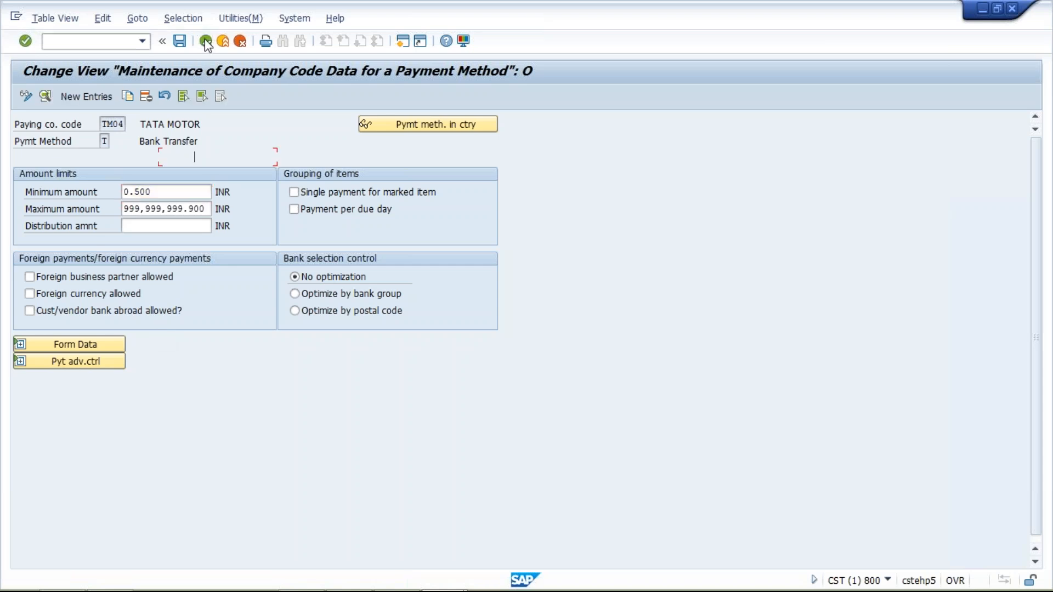
pyautogui.click(206, 42)
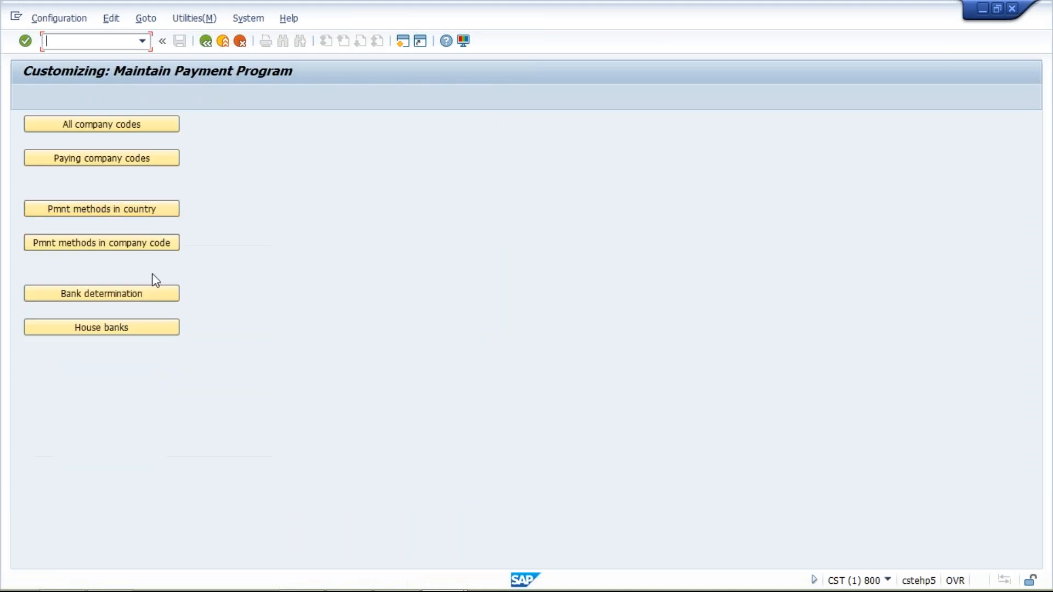
# Step: Open the details of India's country-level payment method T (Bank Transfer) and examine its required master record specifications
pyautogui.click(110, 208)
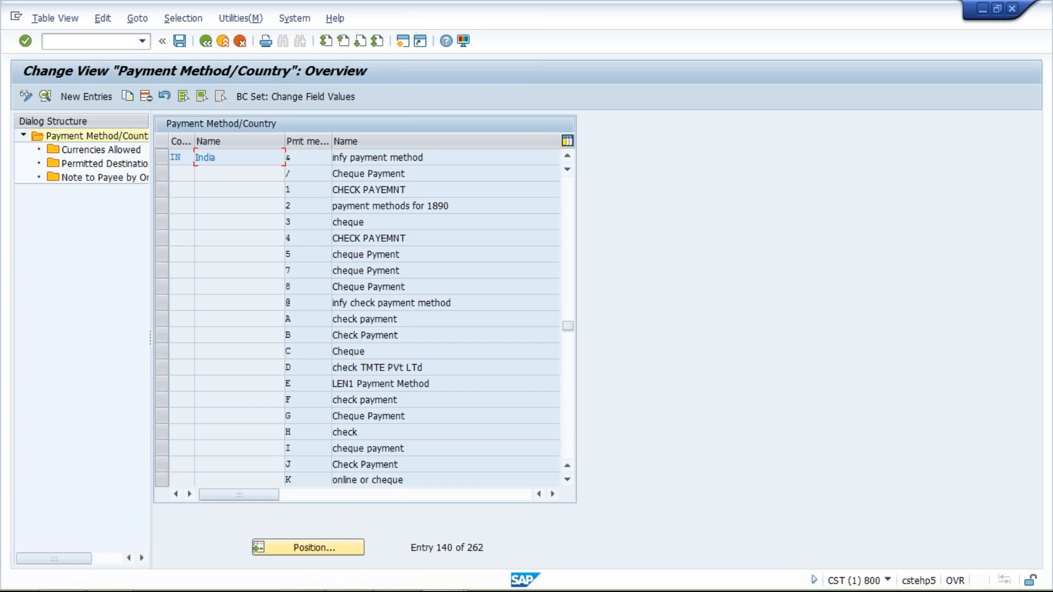
pyautogui.click(569, 416)
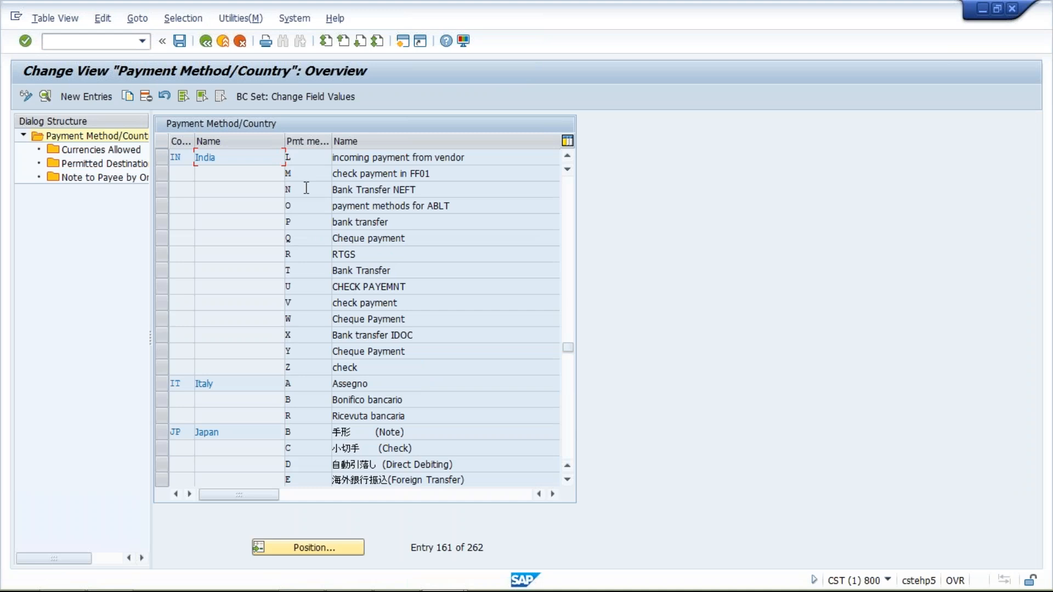
pyautogui.doubleClick(291, 190)
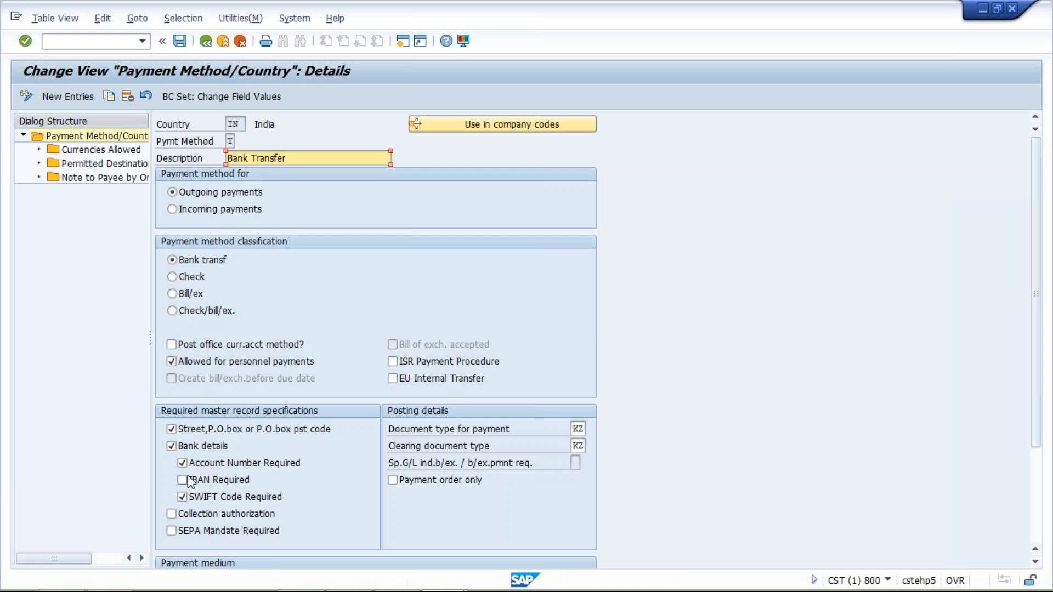
pyautogui.click(185, 431)
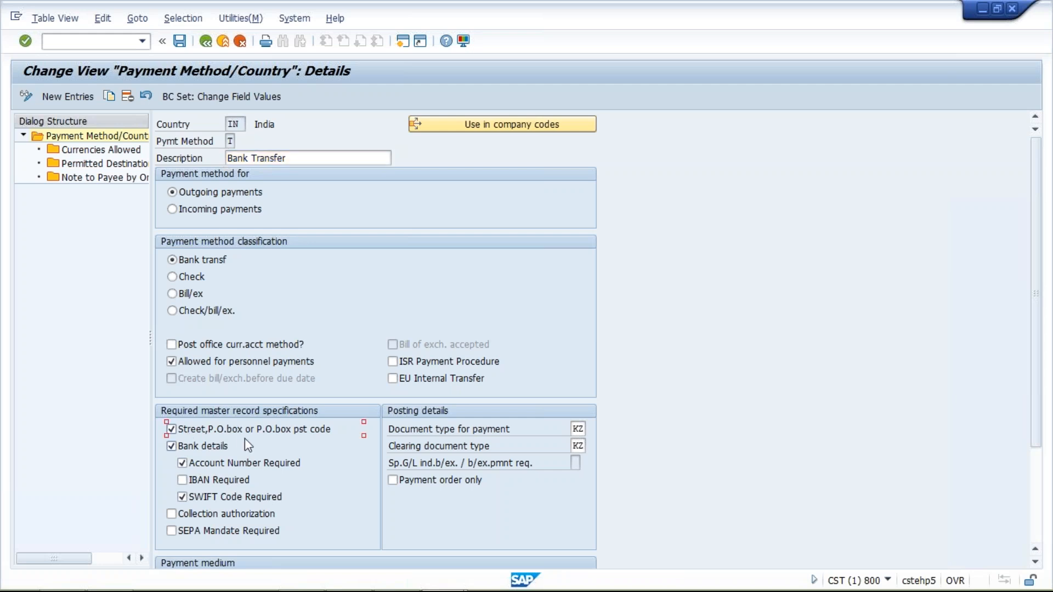